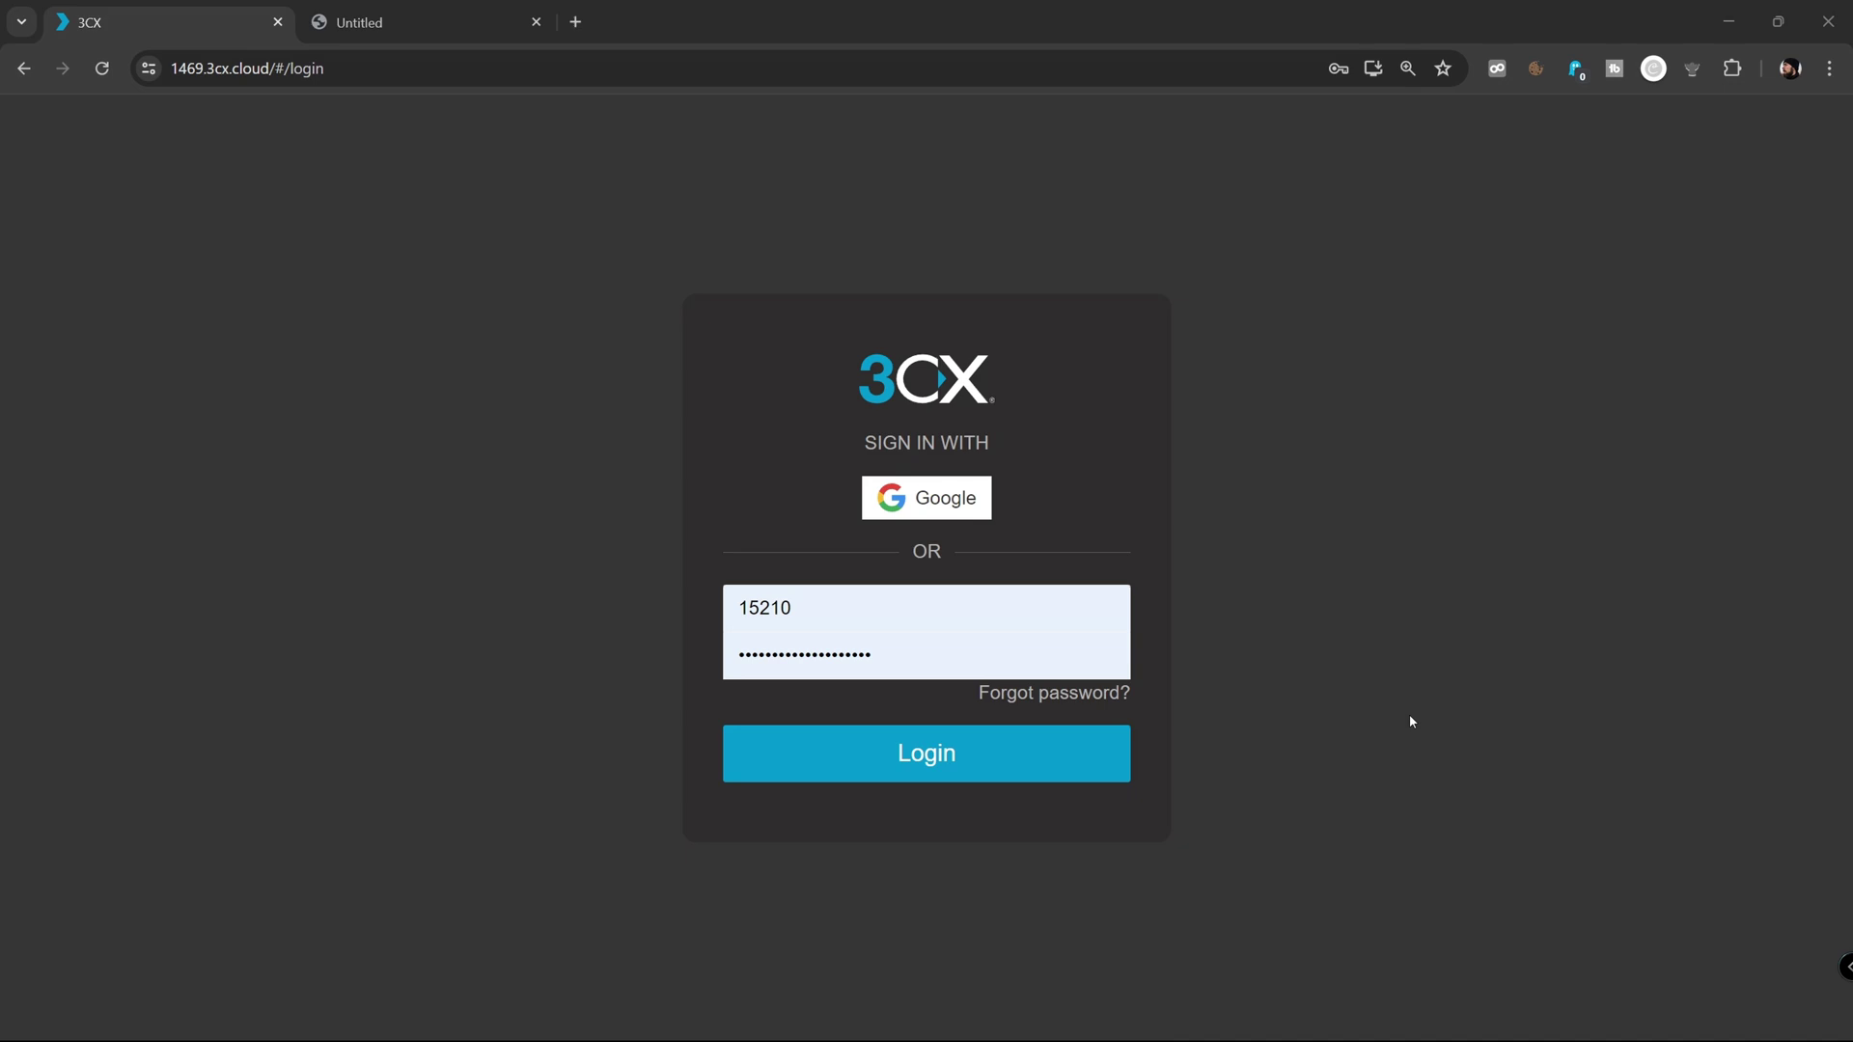
Sign in to the 3CX web client with the filled-in credentials and open the Windows App installation instructions.
{"action": "left_click", "coordinate": [955, 753]}
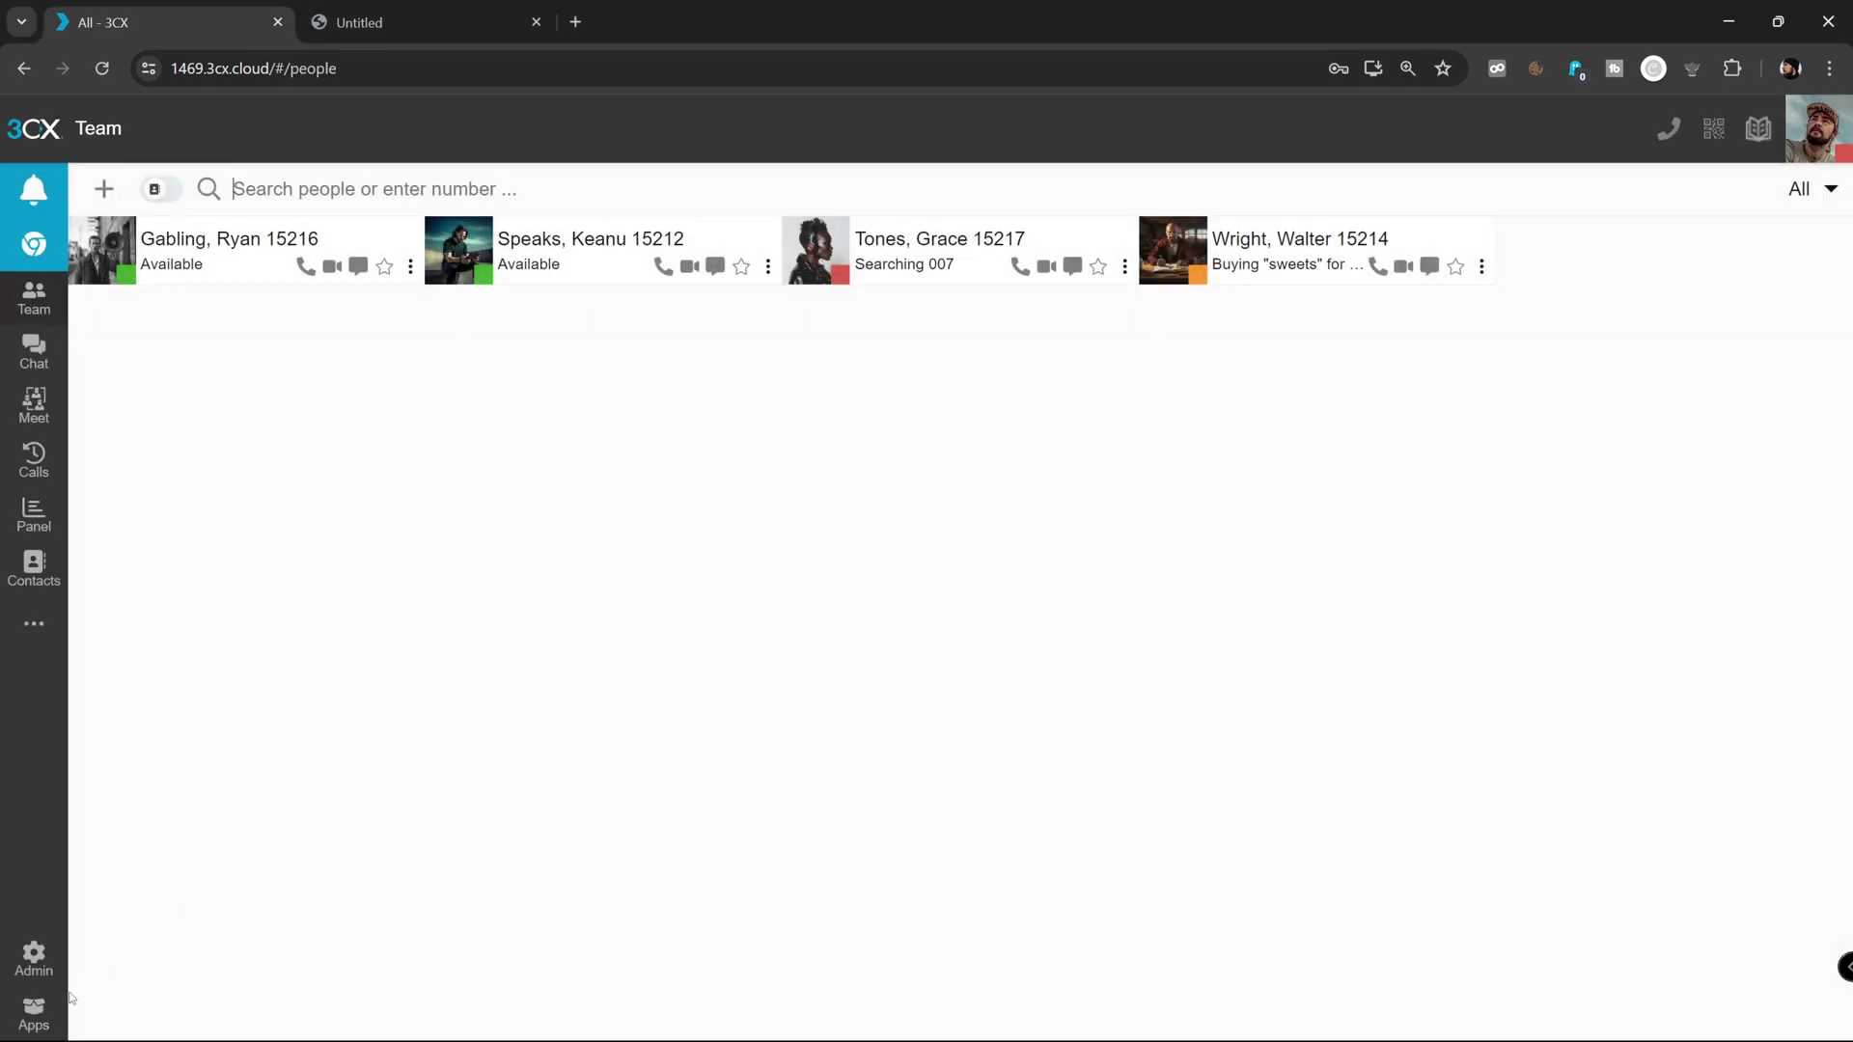
{"action": "left_click", "coordinate": [34, 1008]}
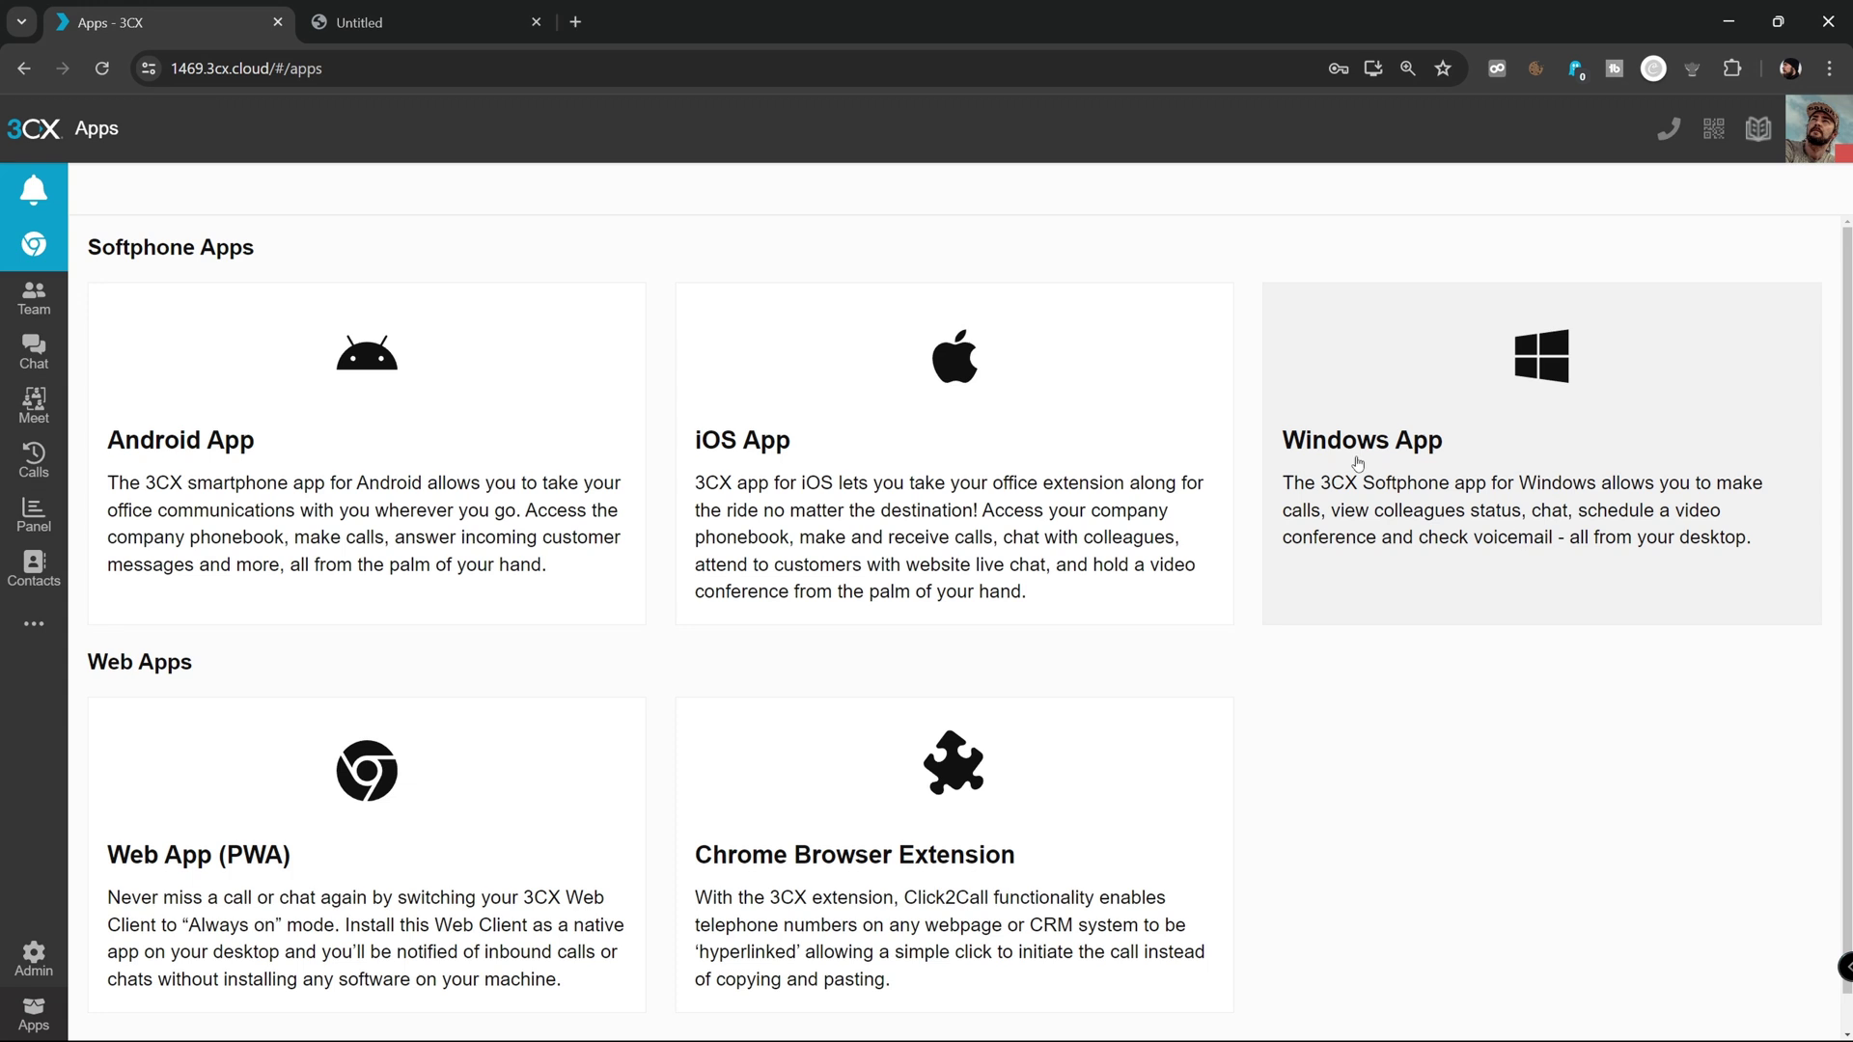
{"action": "left_click", "coordinate": [1444, 446]}
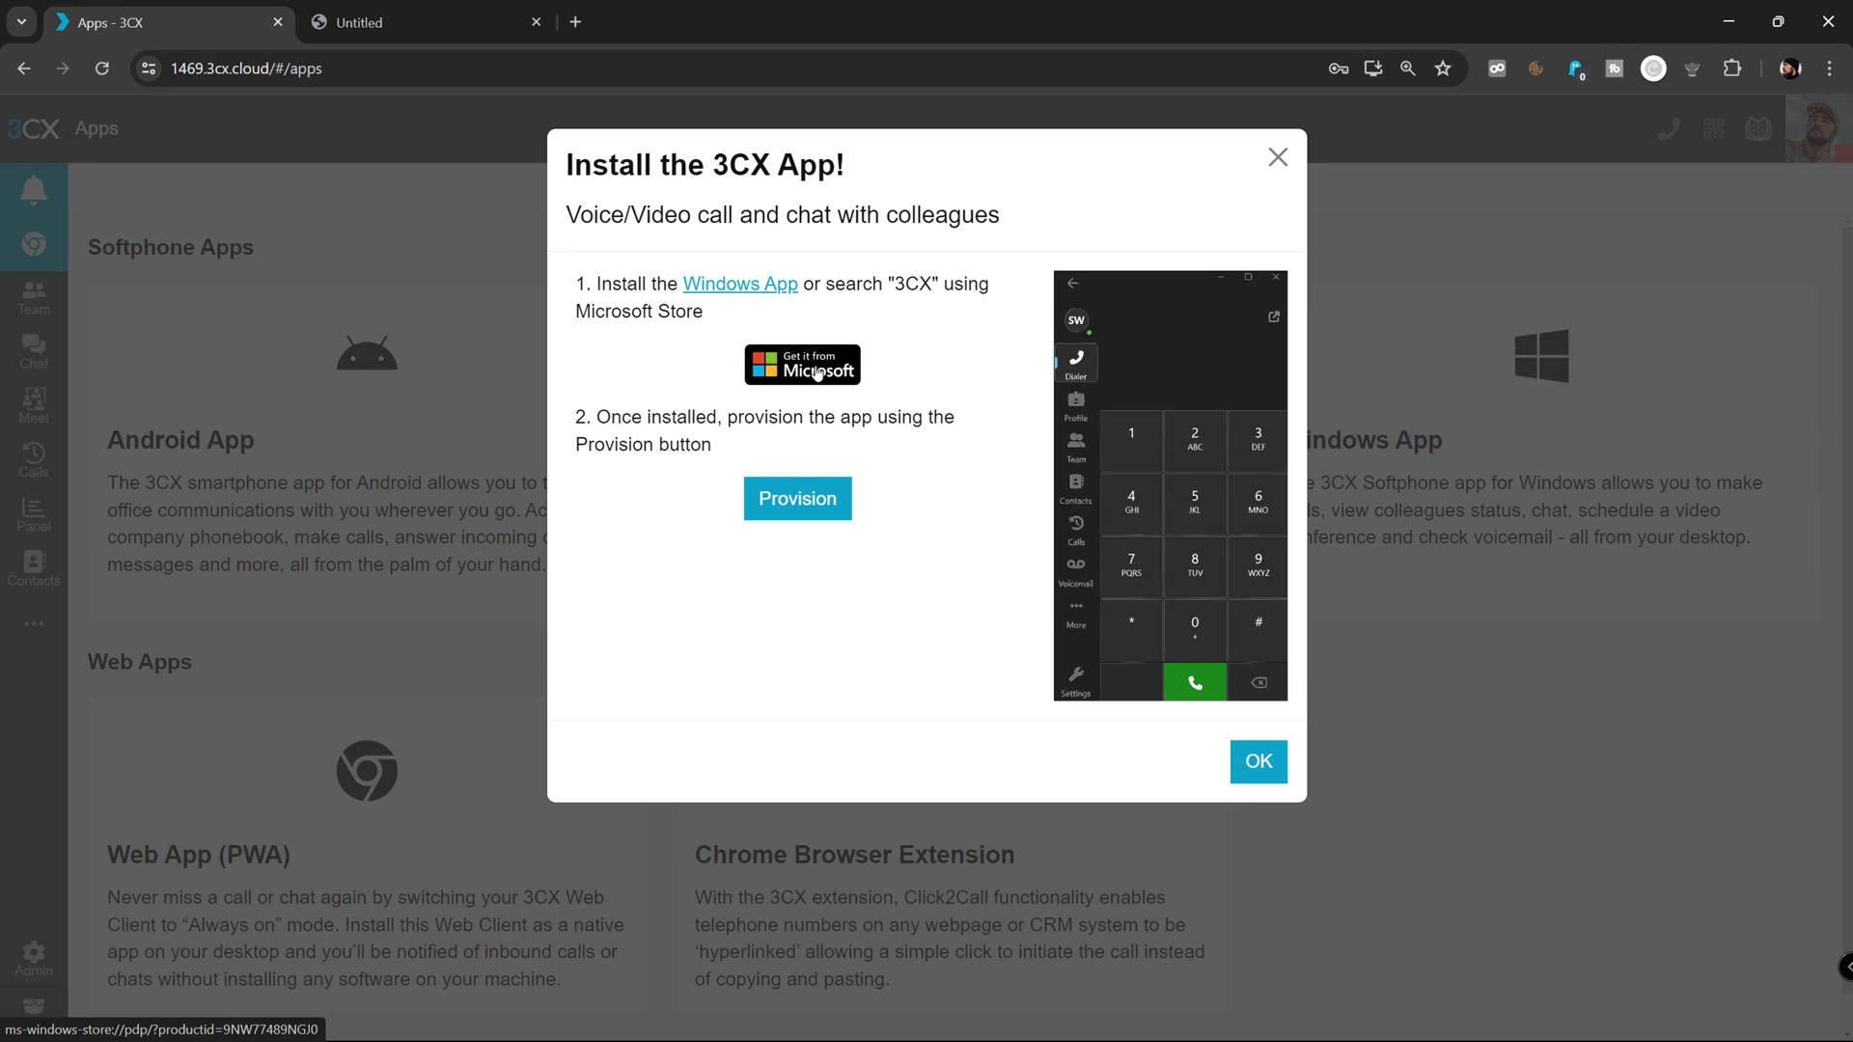
Switch to the Microsoft Store page for 3CX from the instructions, install the app and launch it.
{"action": "left_click", "coordinate": [816, 373]}
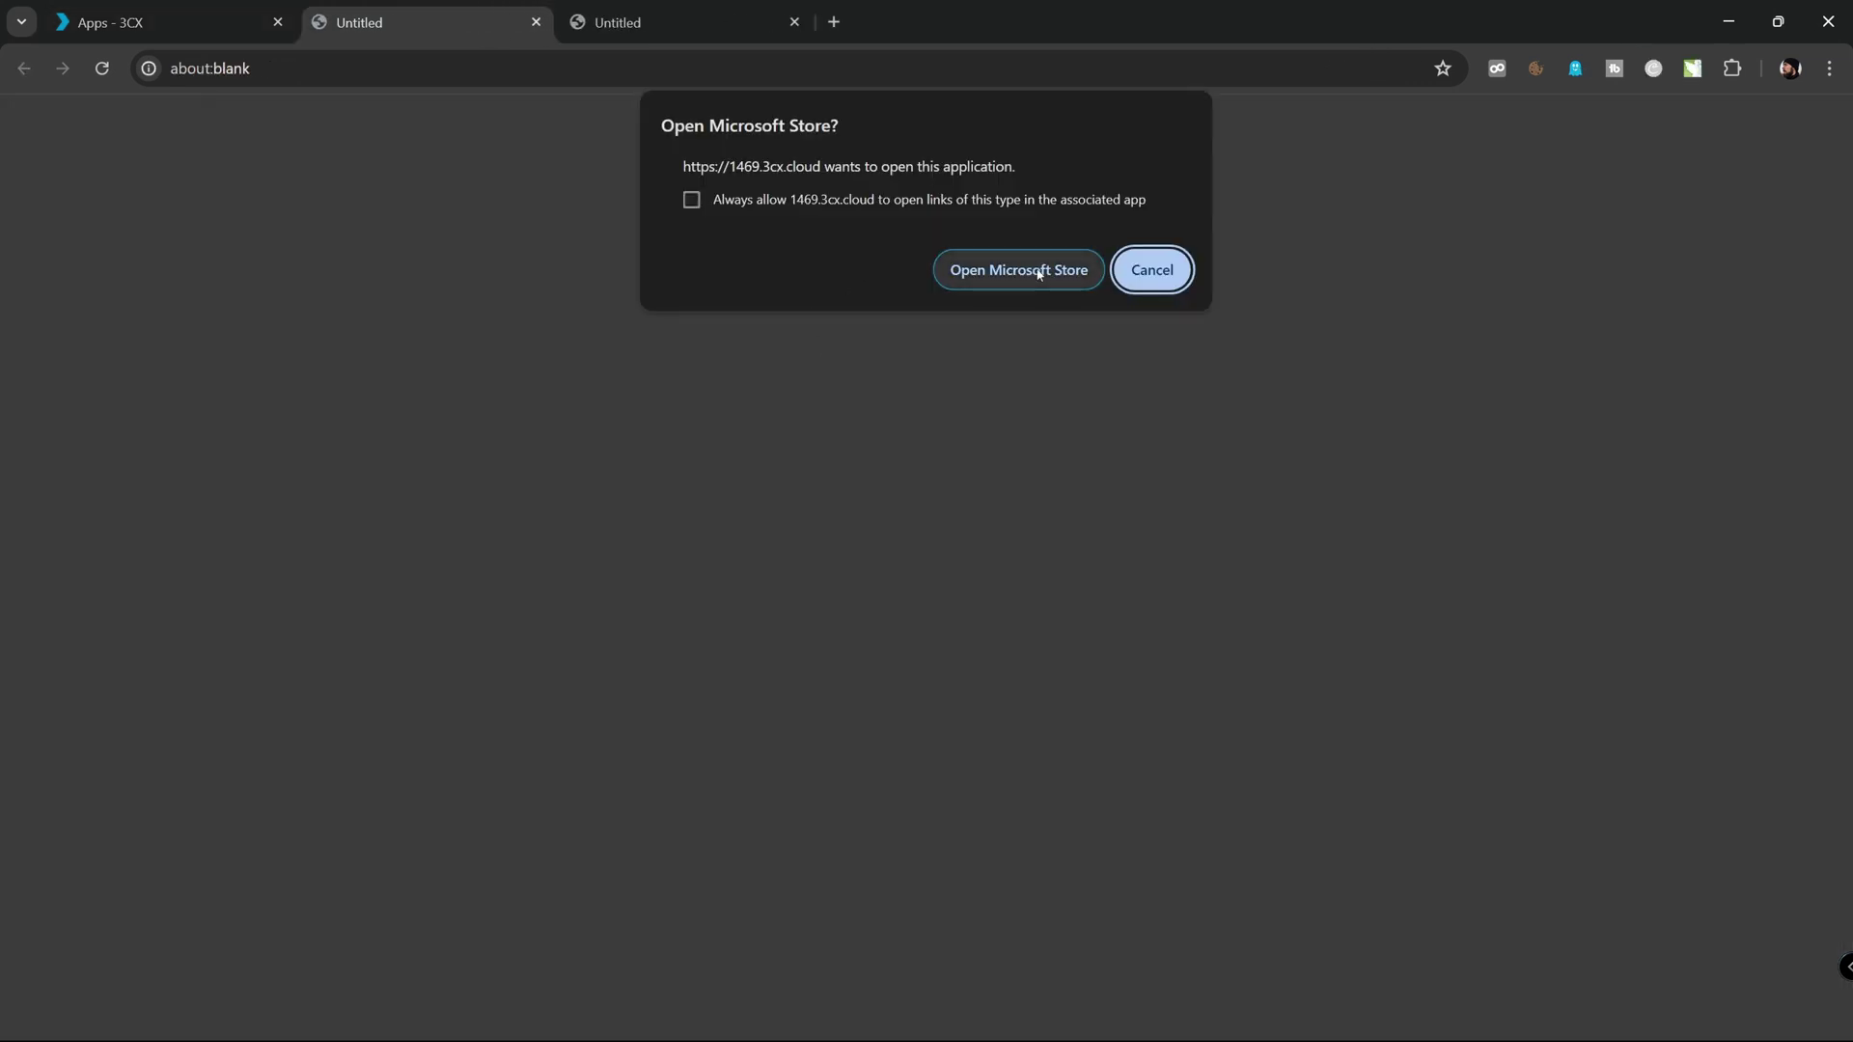
{"action": "left_click", "coordinate": [1035, 272]}
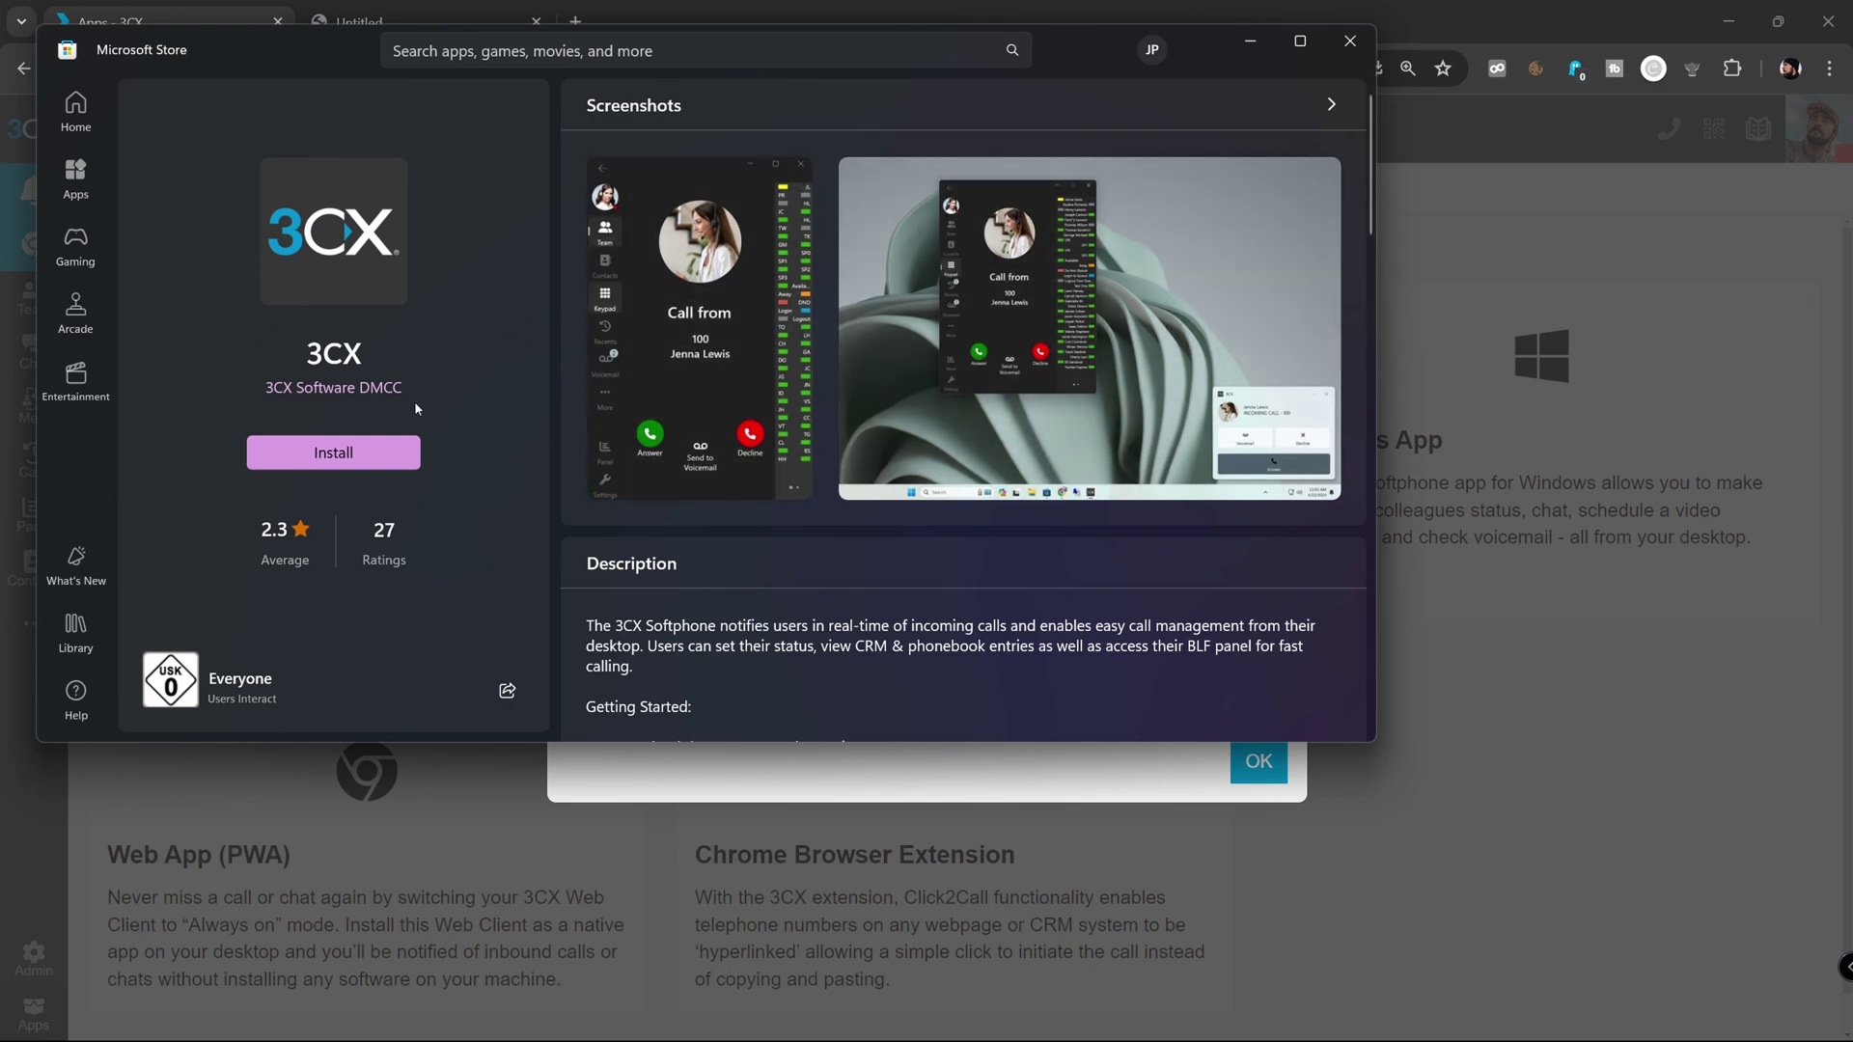
{"action": "left_click", "coordinate": [341, 458]}
{"action": "left_click", "coordinate": [344, 456]}
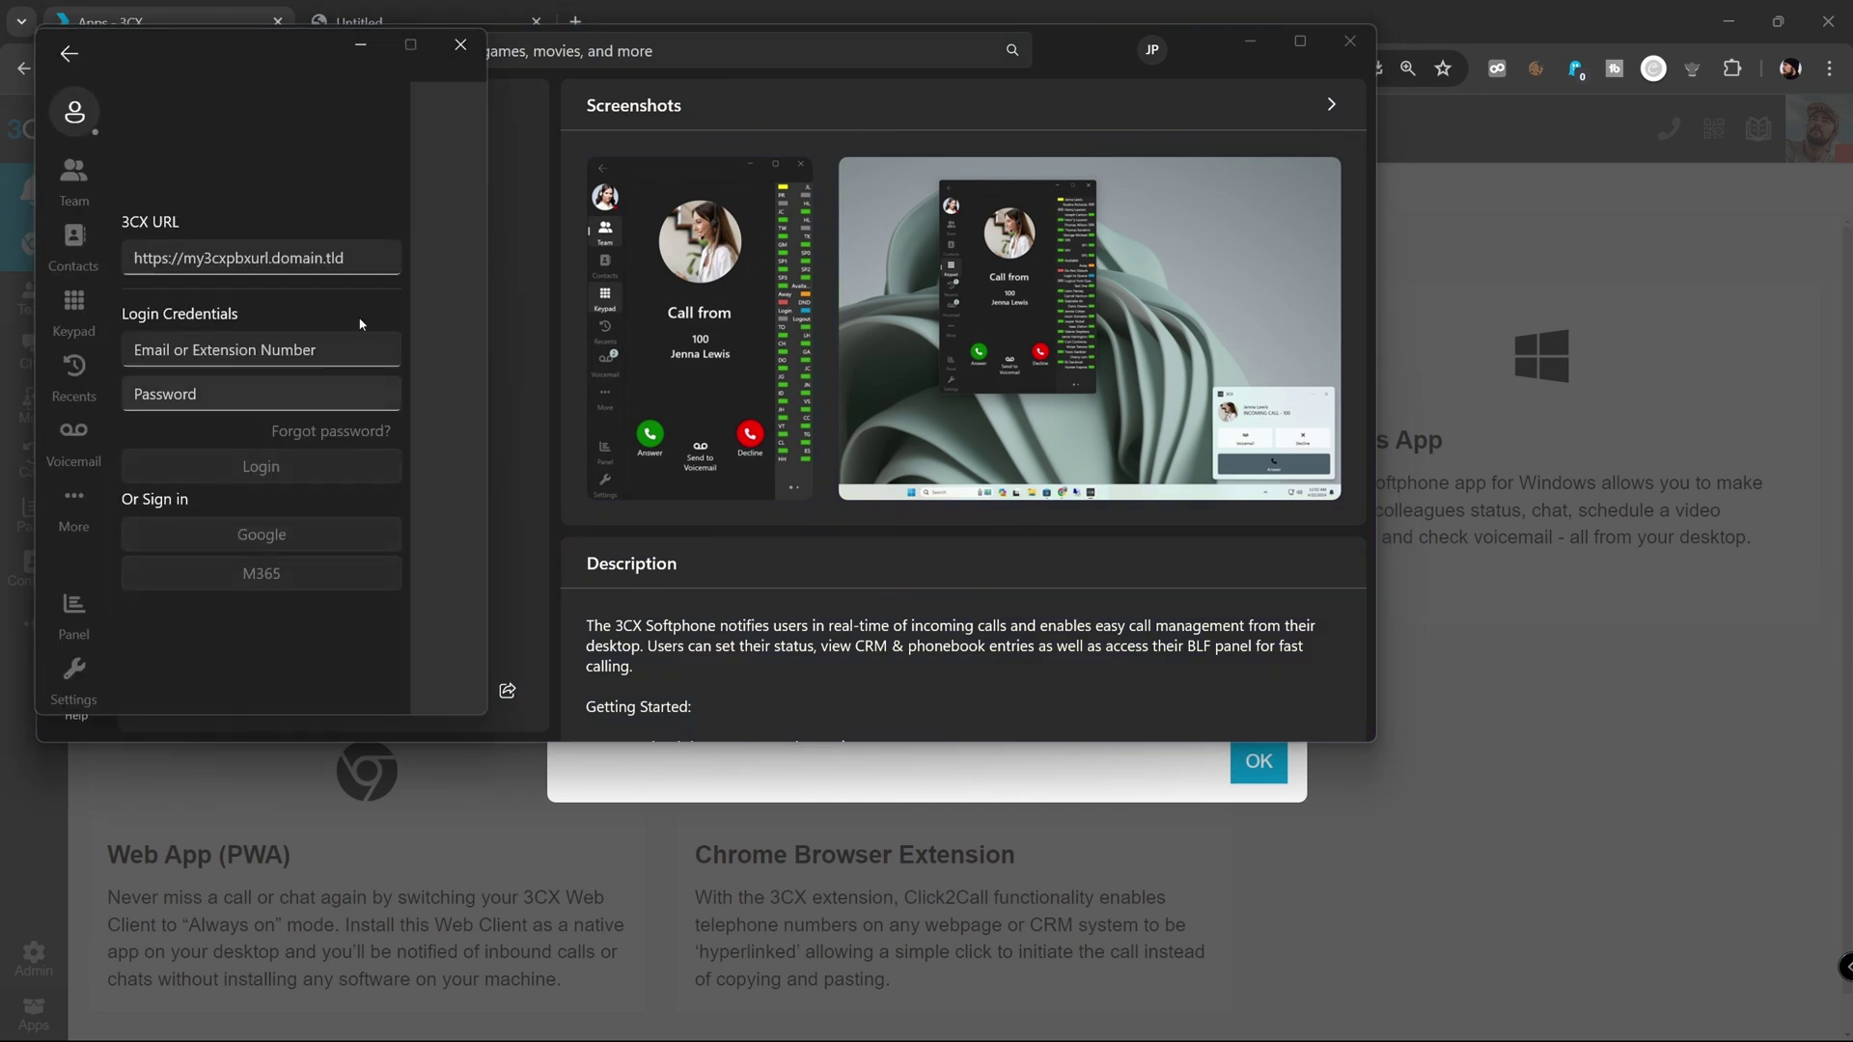
Provision the installed 3CX app from the web client's installation instructions, and close the browser and Microsoft Store.
{"action": "left_click_drag", "start_coordinate": [239, 38], "coordinate": [991, 161]}
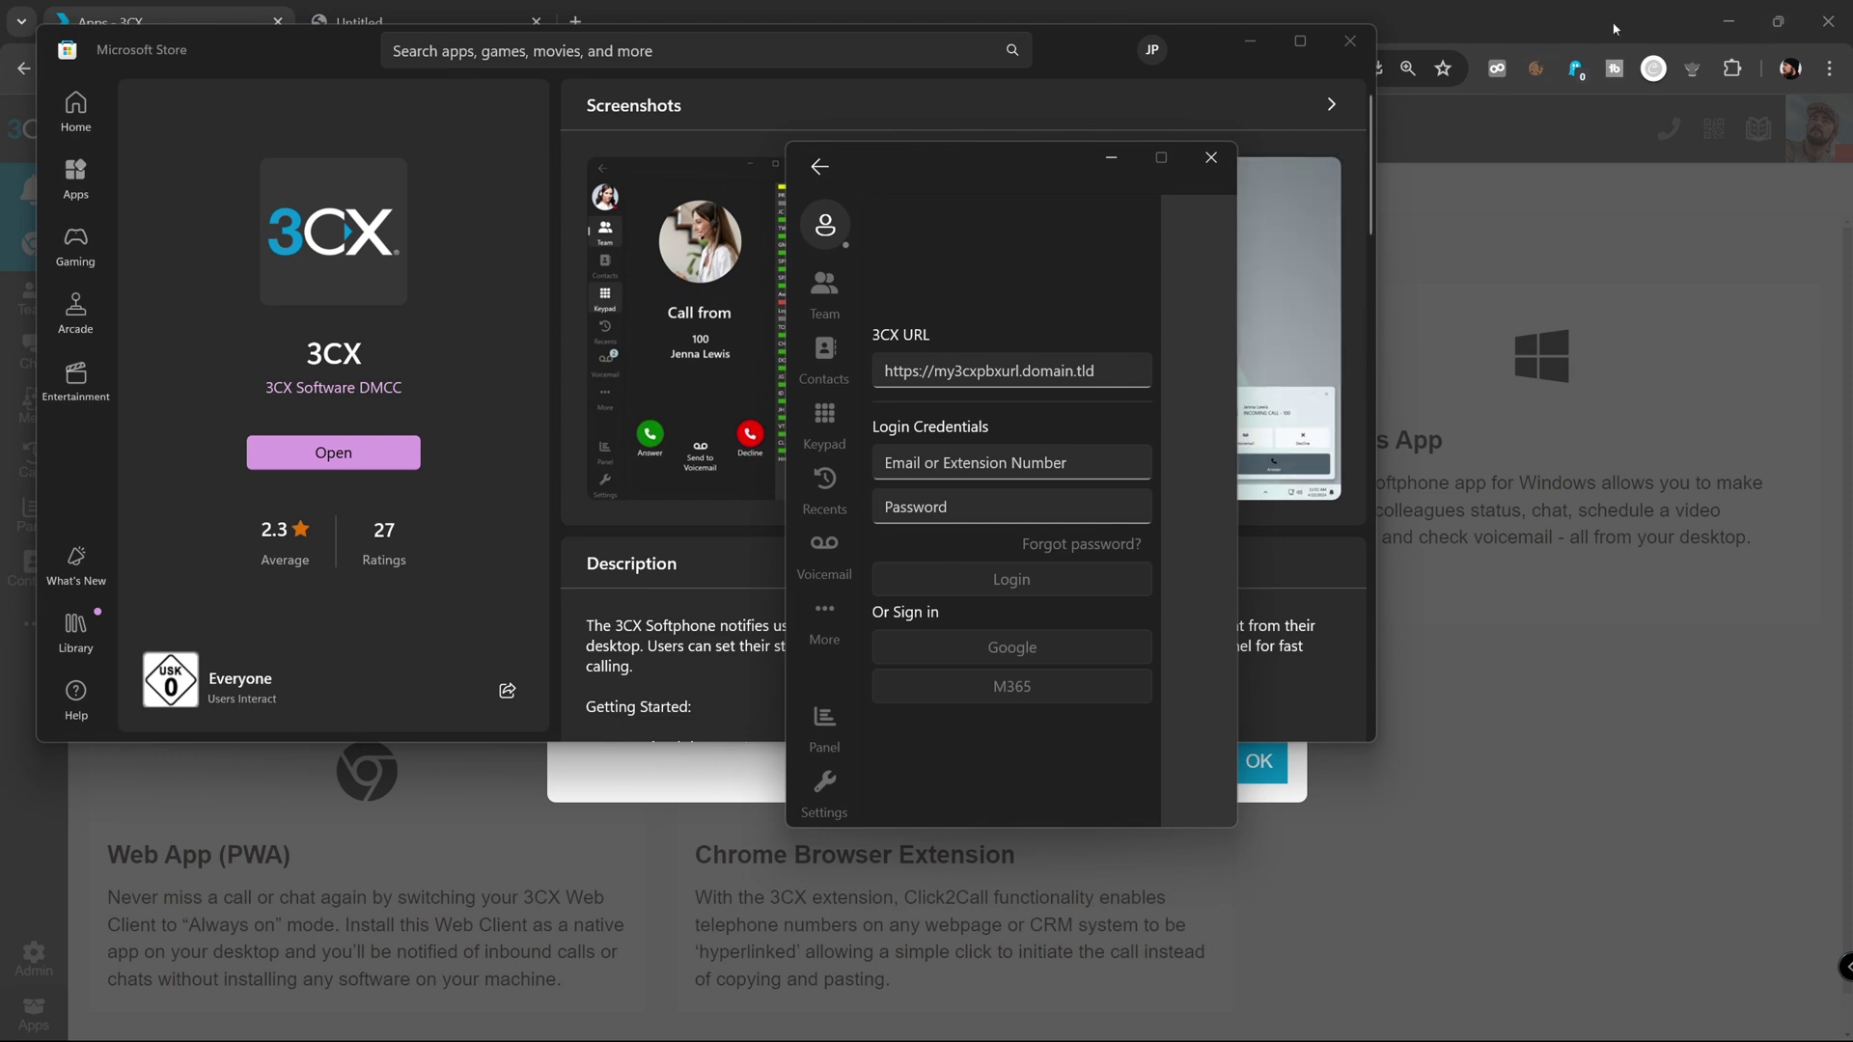
{"action": "left_click", "coordinate": [1523, 31]}
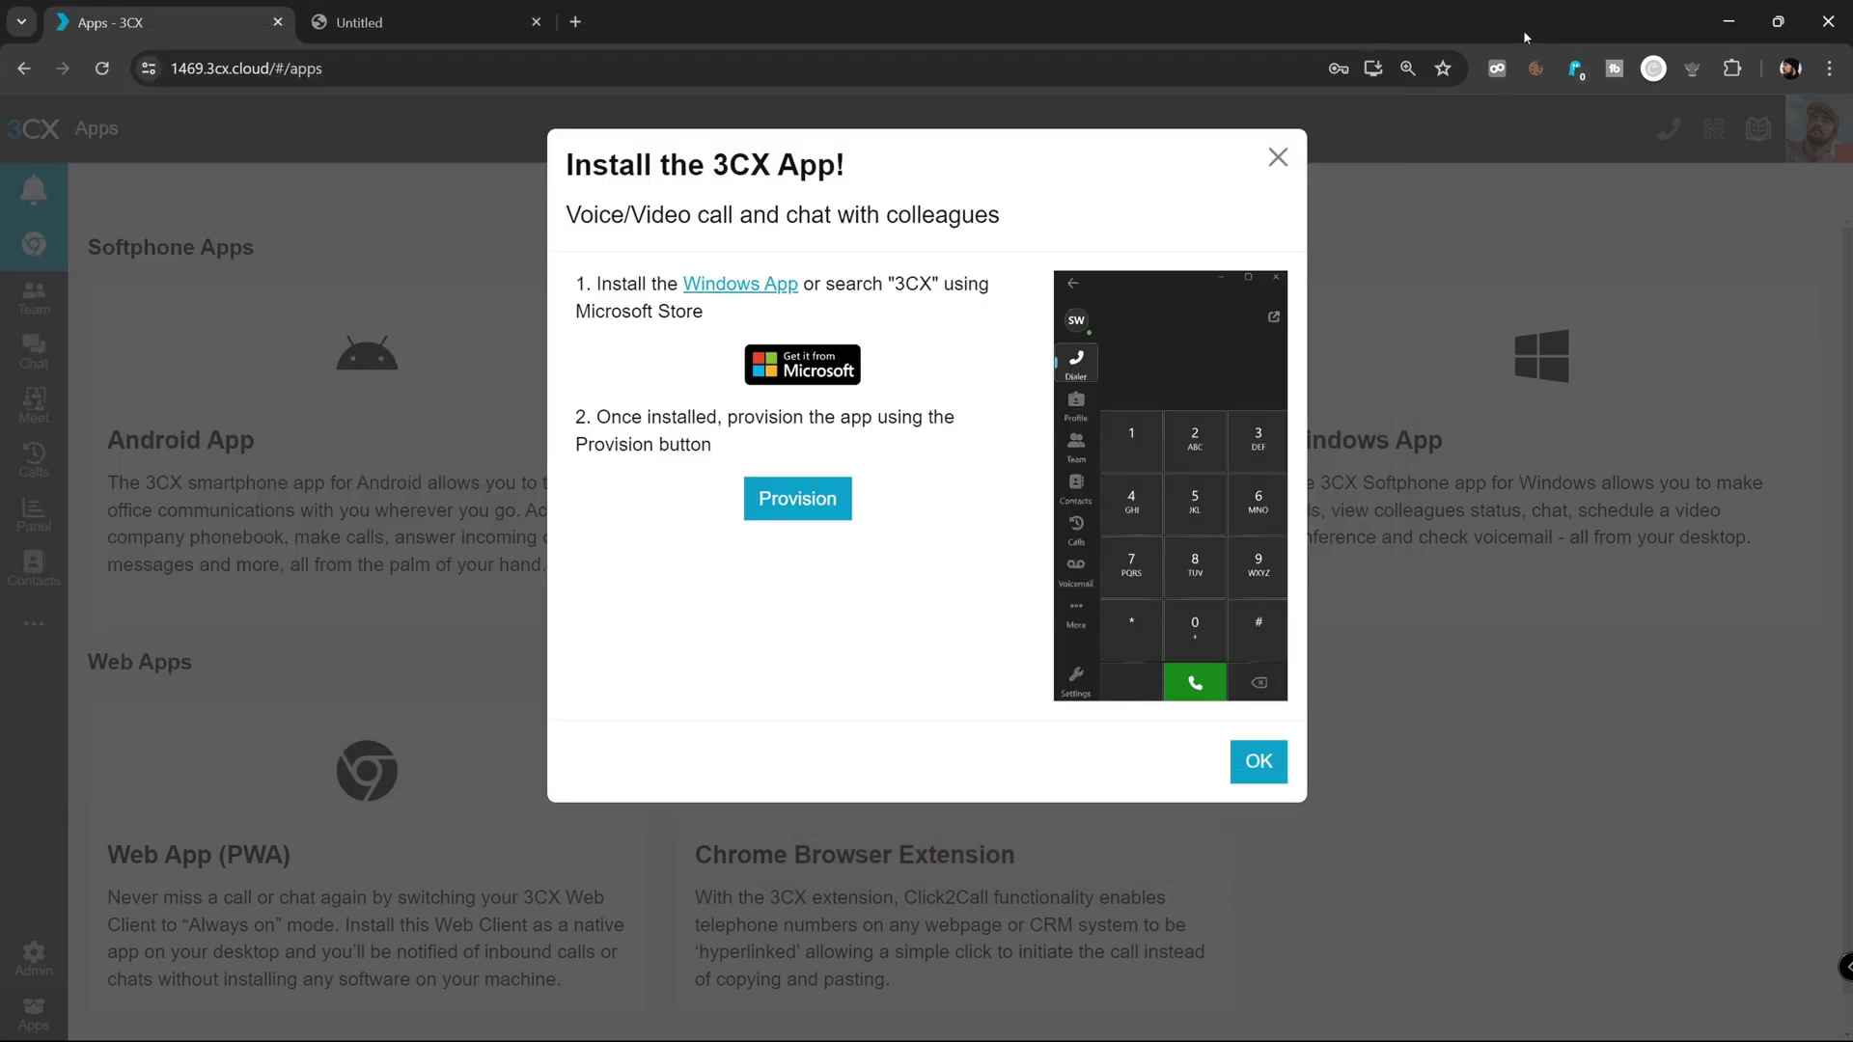
{"action": "left_click", "coordinate": [804, 498]}
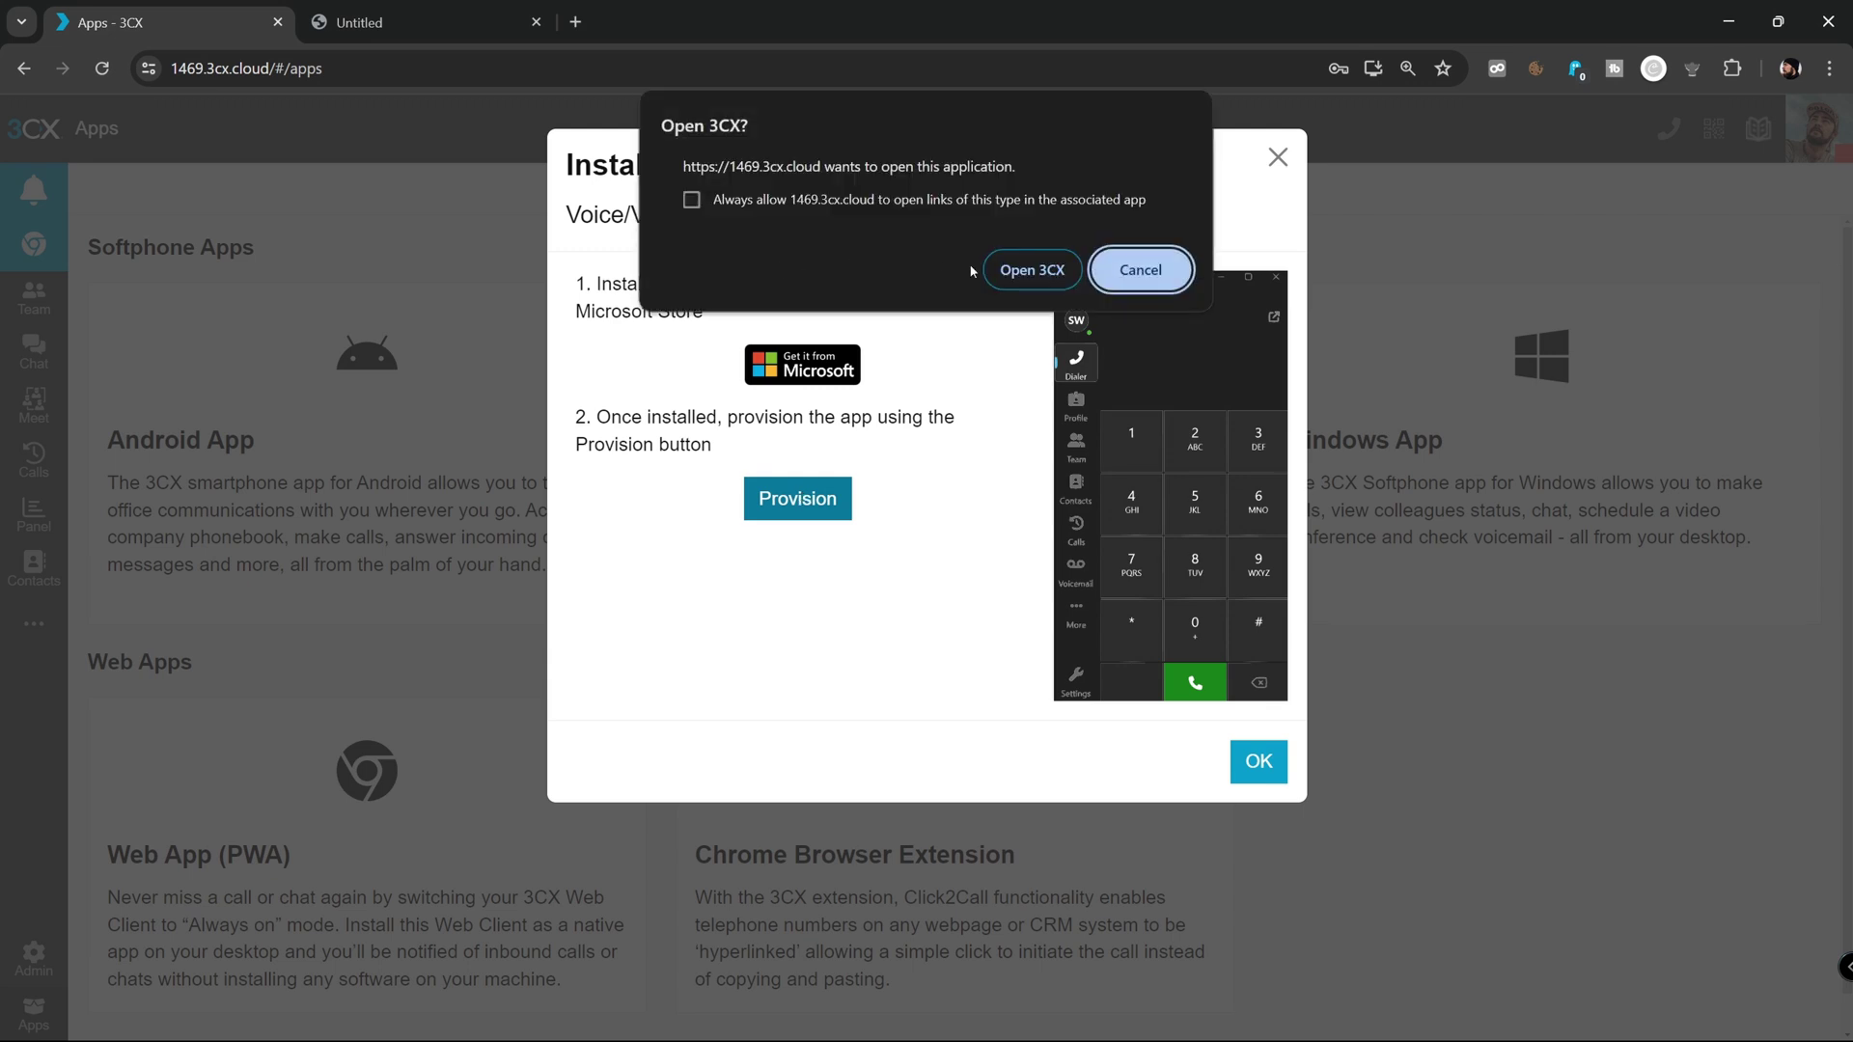
{"action": "left_click", "coordinate": [1040, 275]}
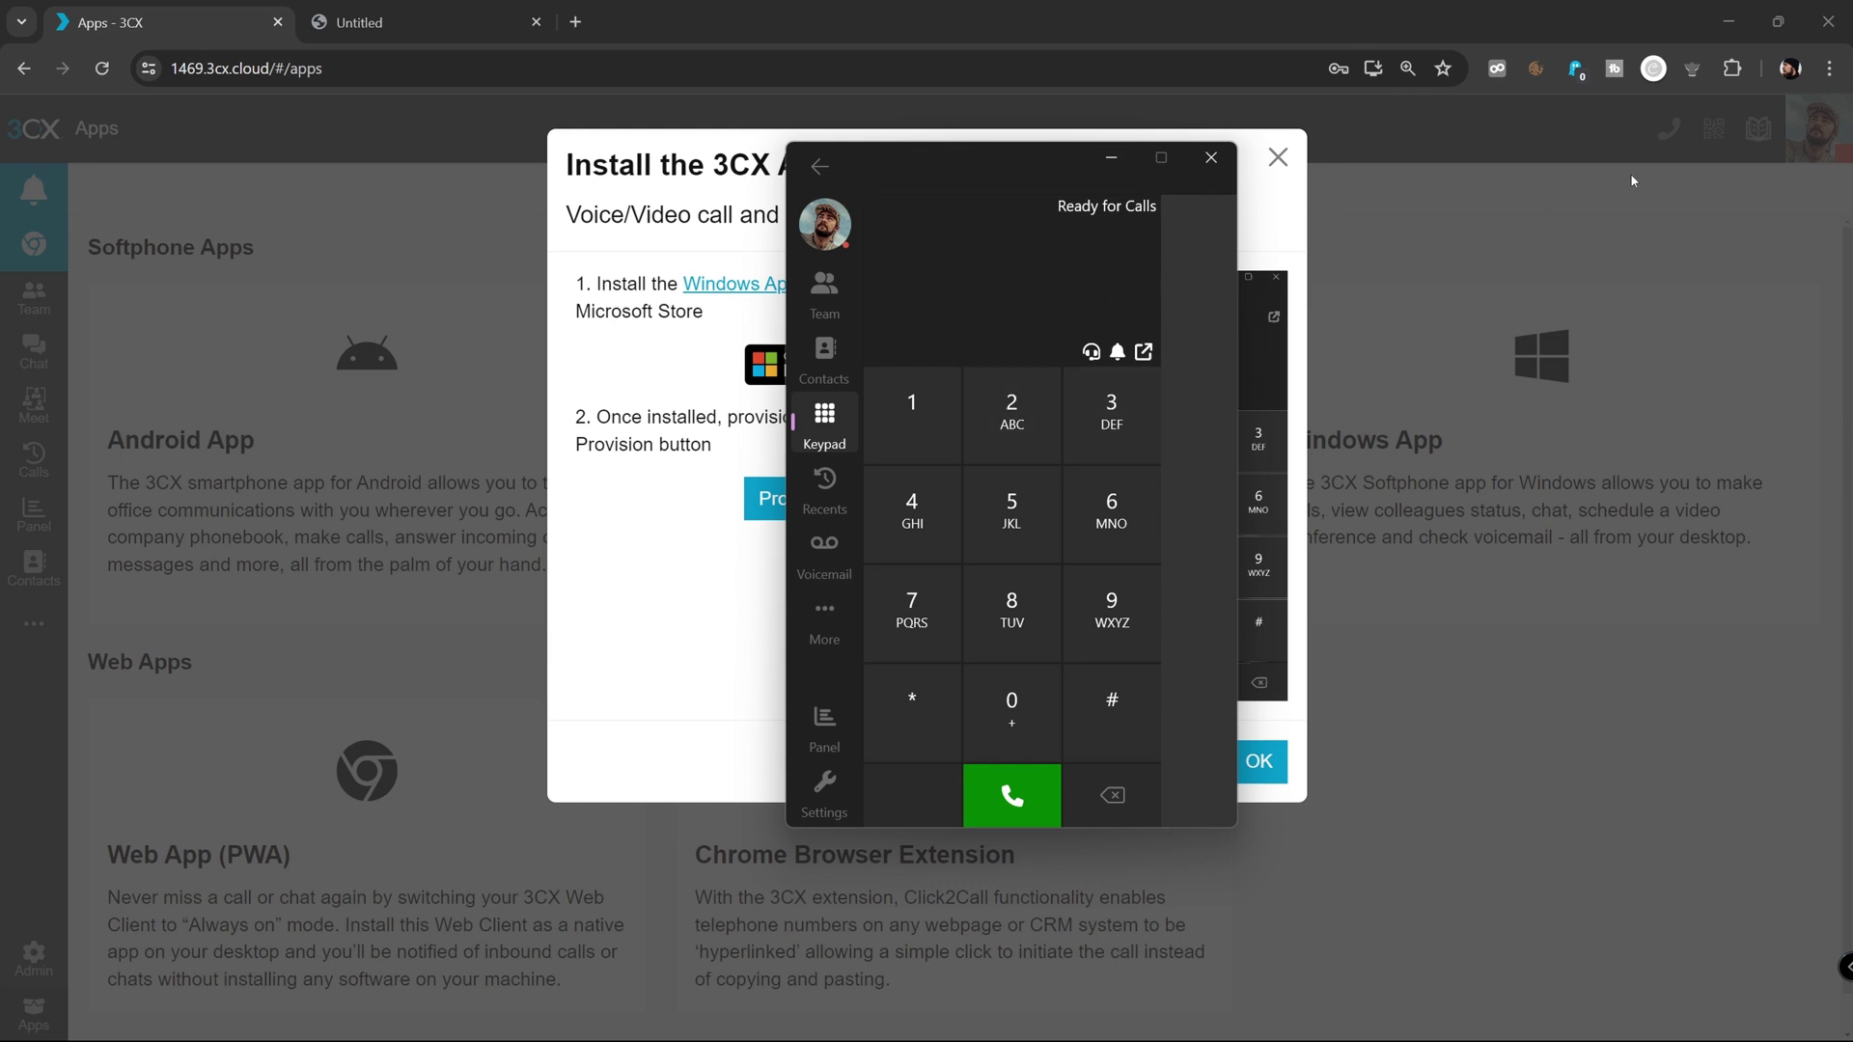
{"action": "left_click", "coordinate": [1828, 21]}
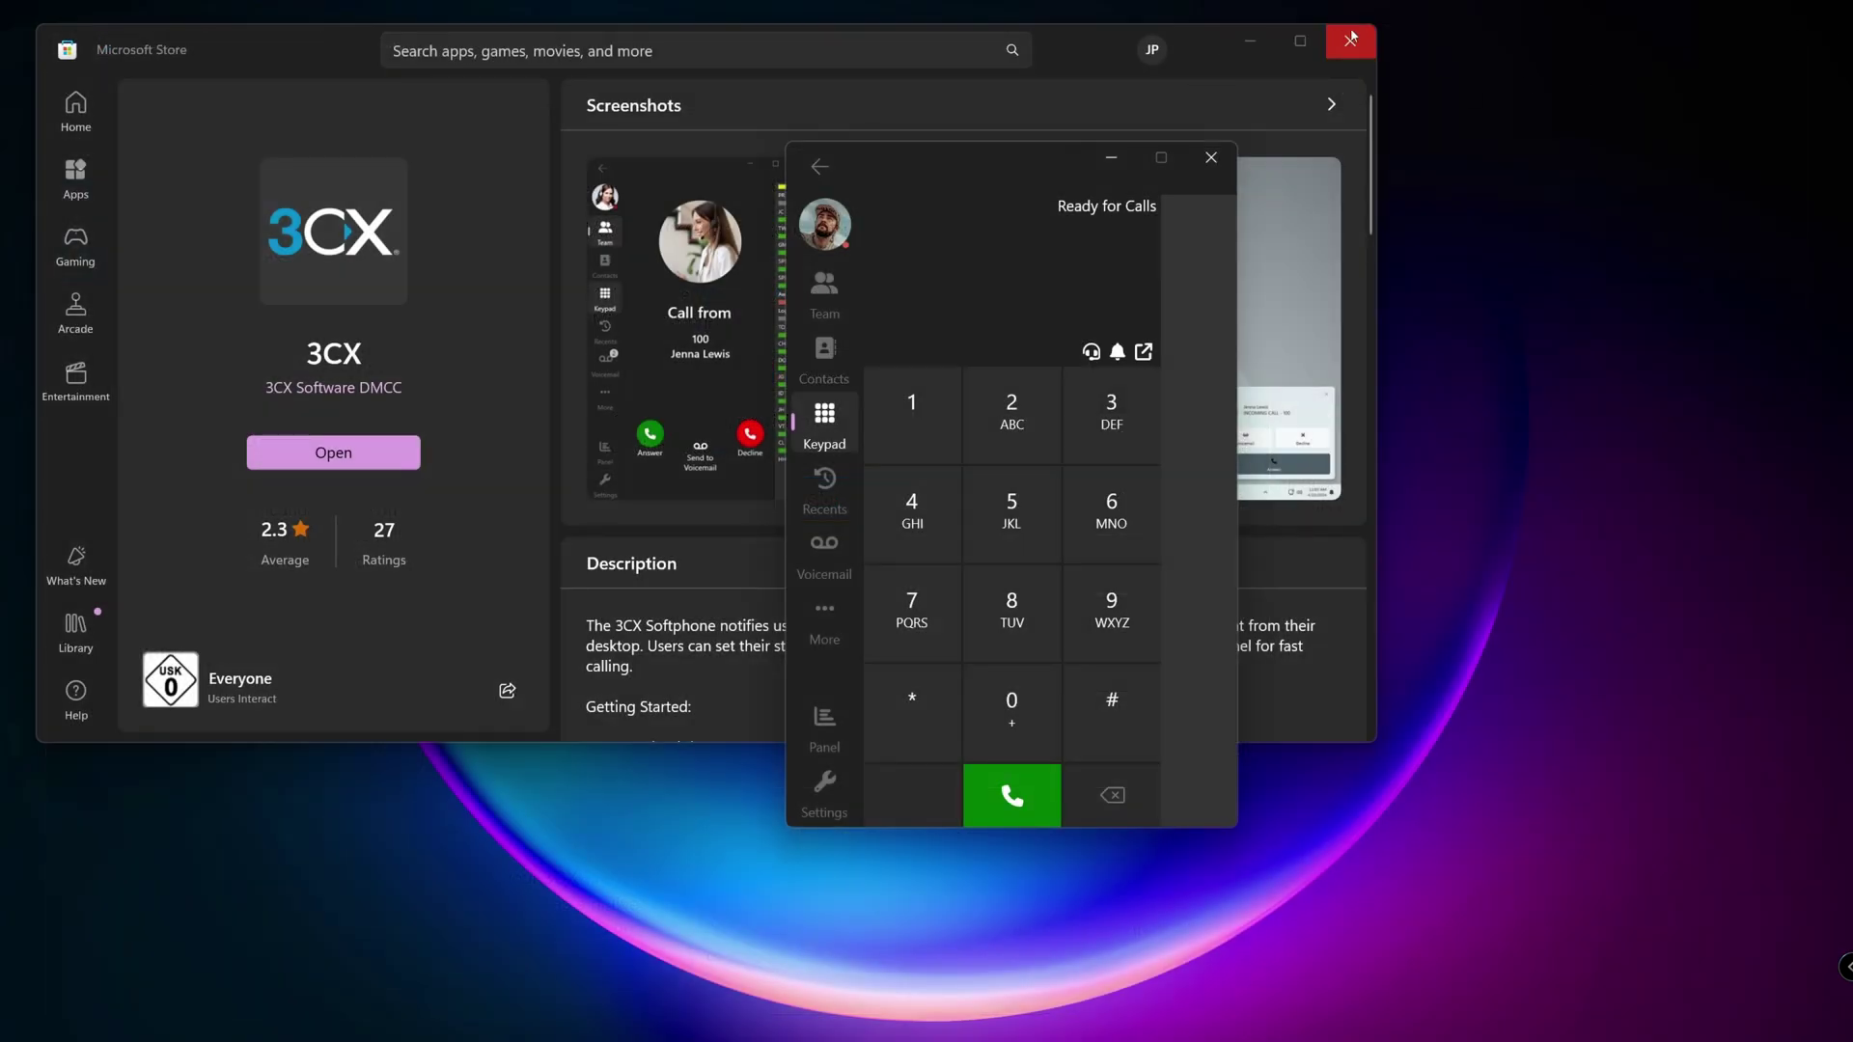
{"action": "left_click", "coordinate": [1350, 40]}
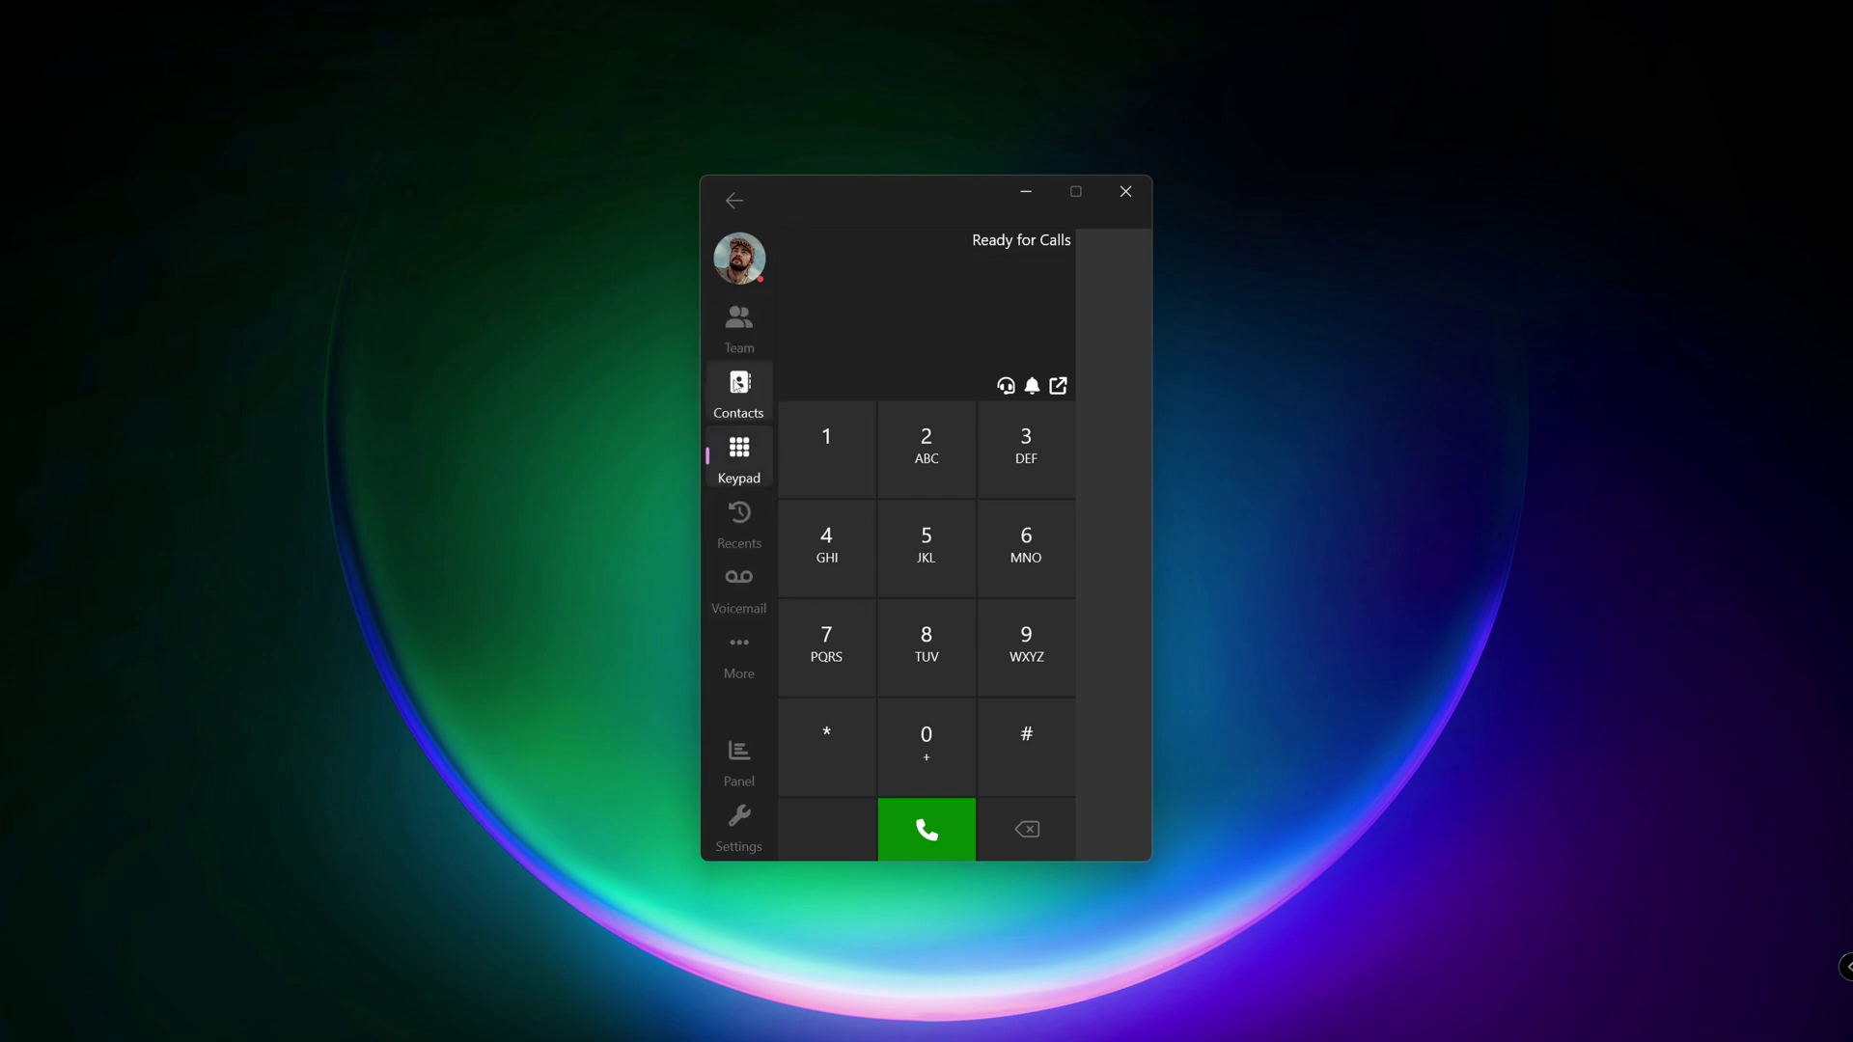
Search the team list for "ry", clear the search and view the actions available for the third colleague listed.
{"action": "left_click", "coordinate": [737, 391]}
{"action": "left_click", "coordinate": [727, 345]}
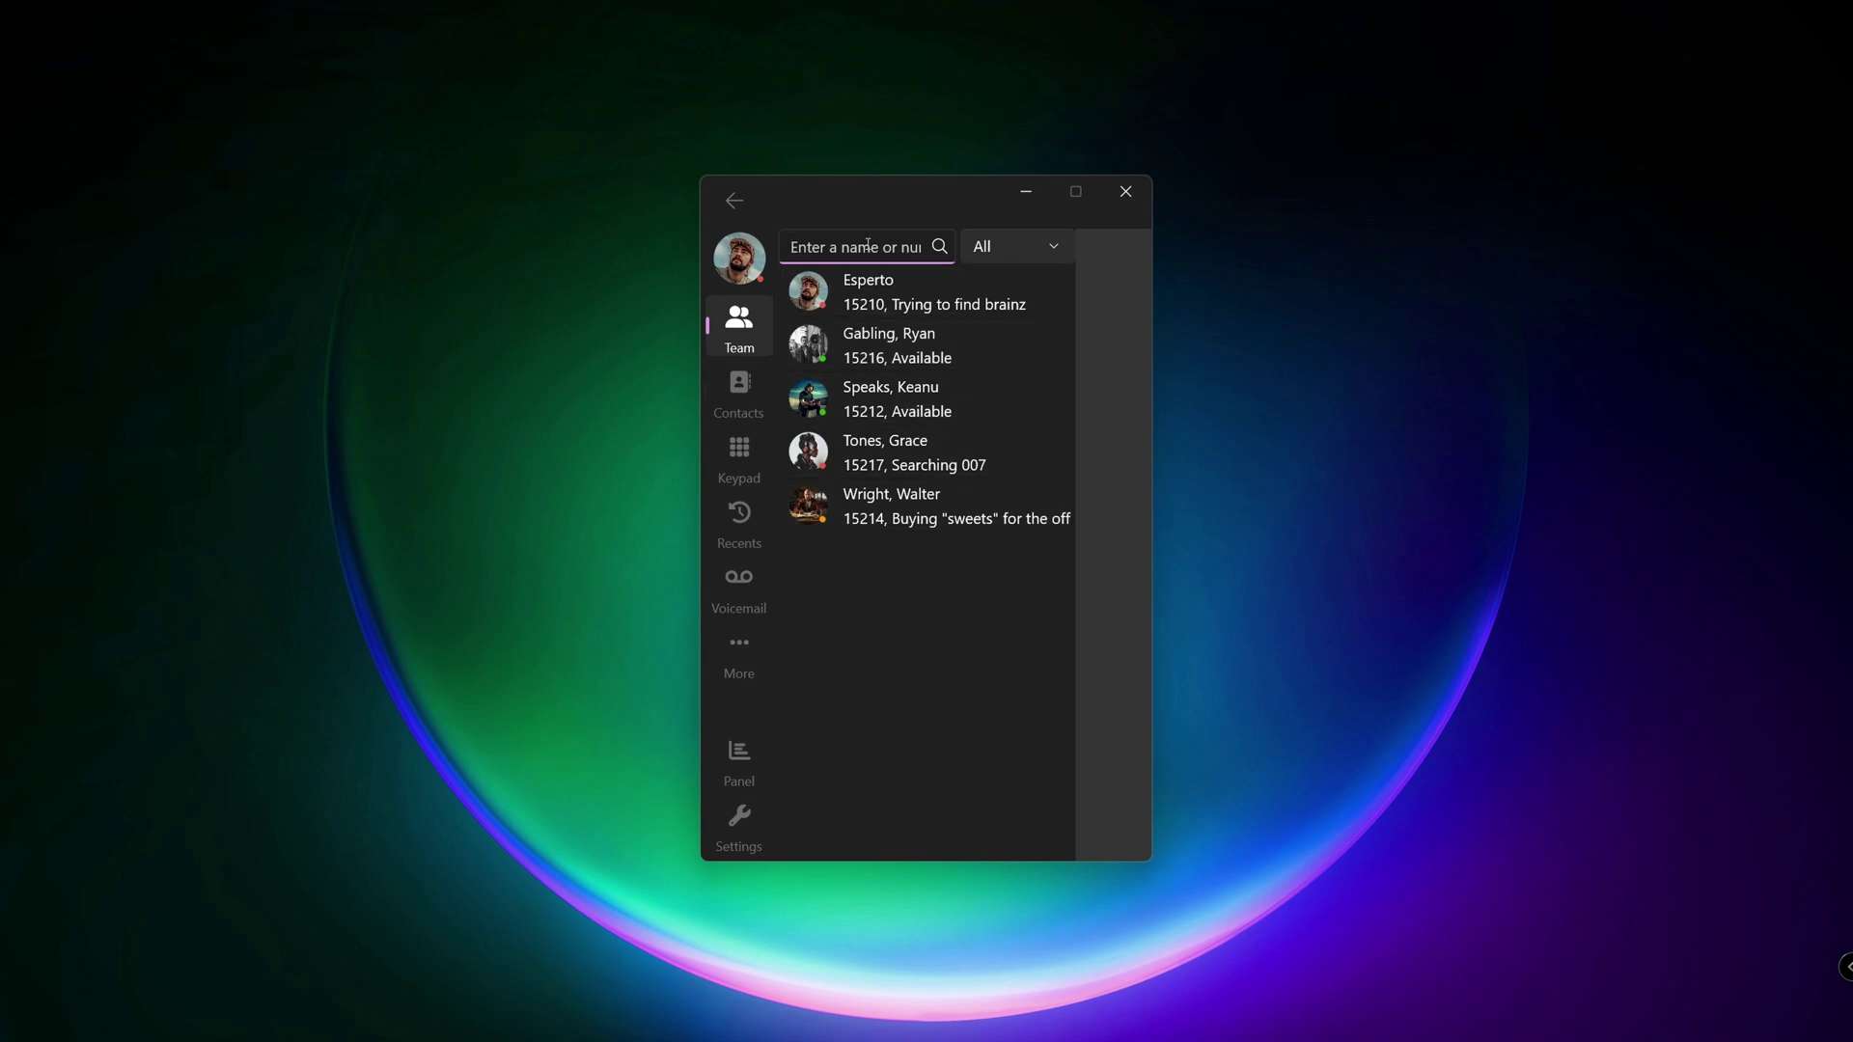
{"action": "type", "text": "ry"}
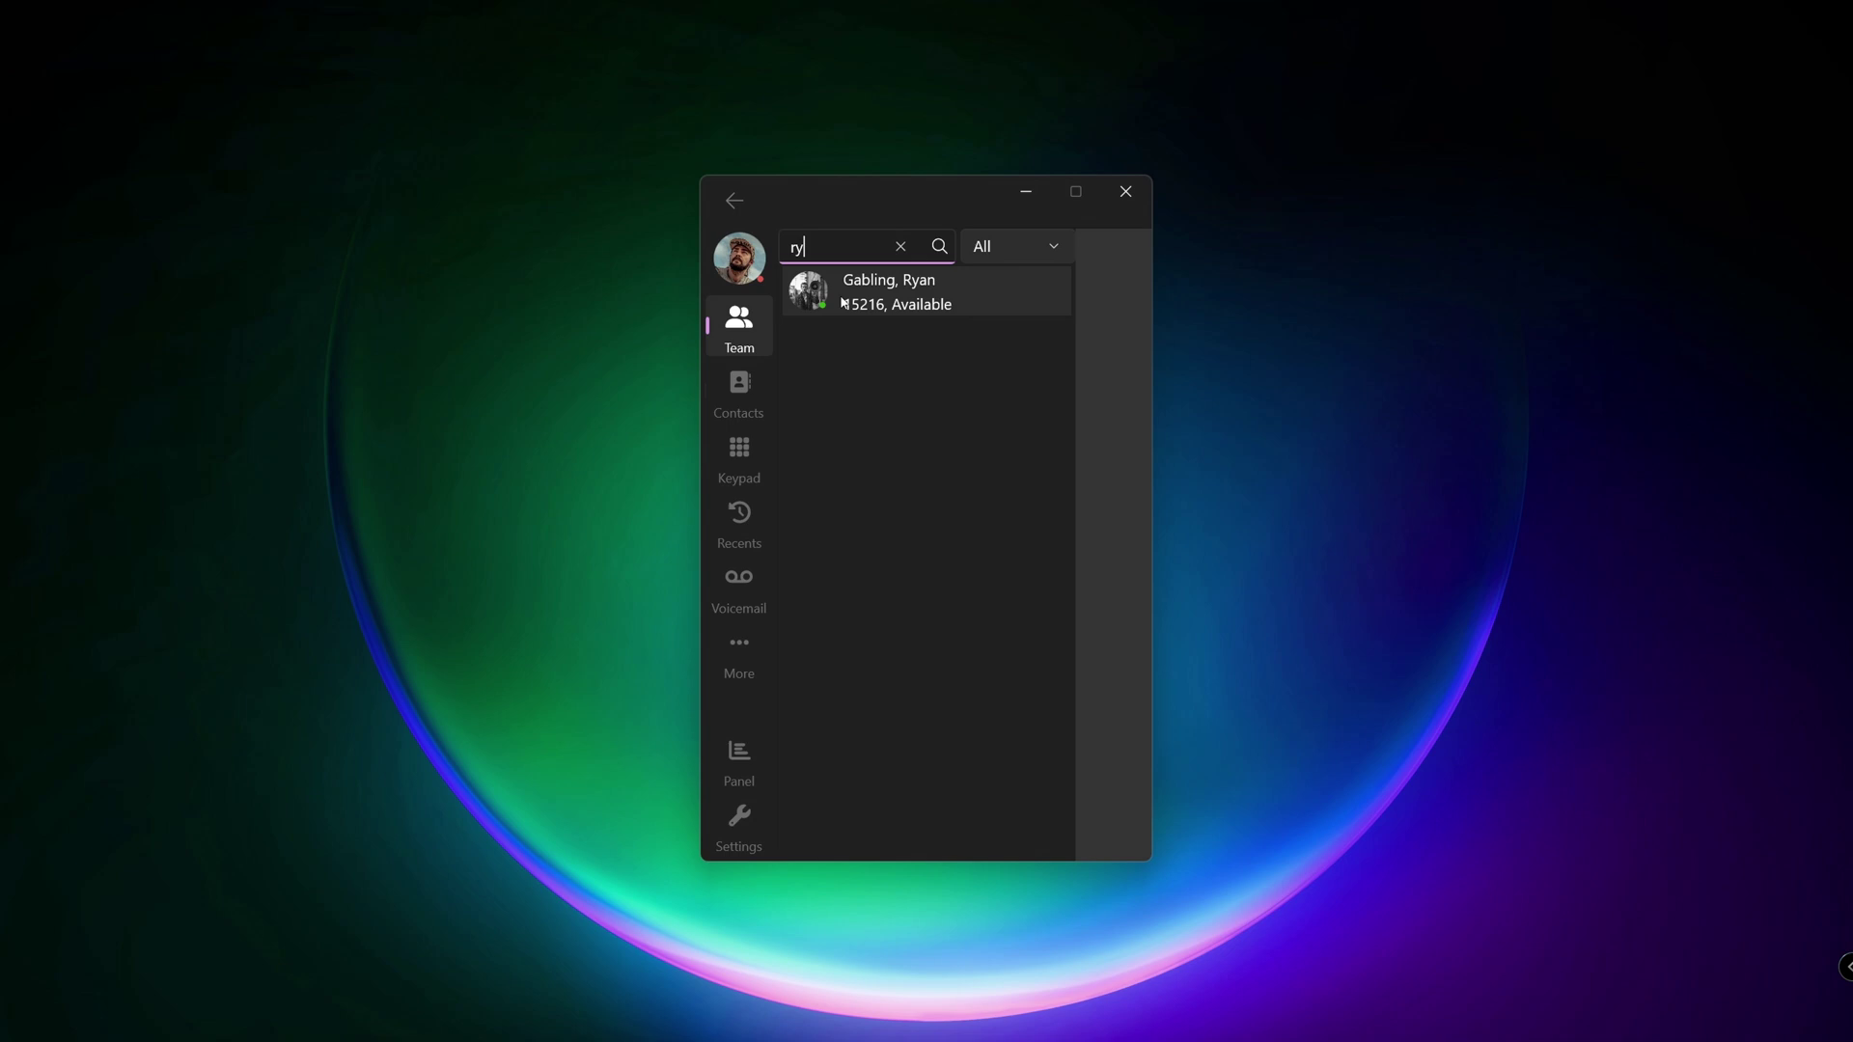
{"action": "left_click", "coordinate": [900, 246]}
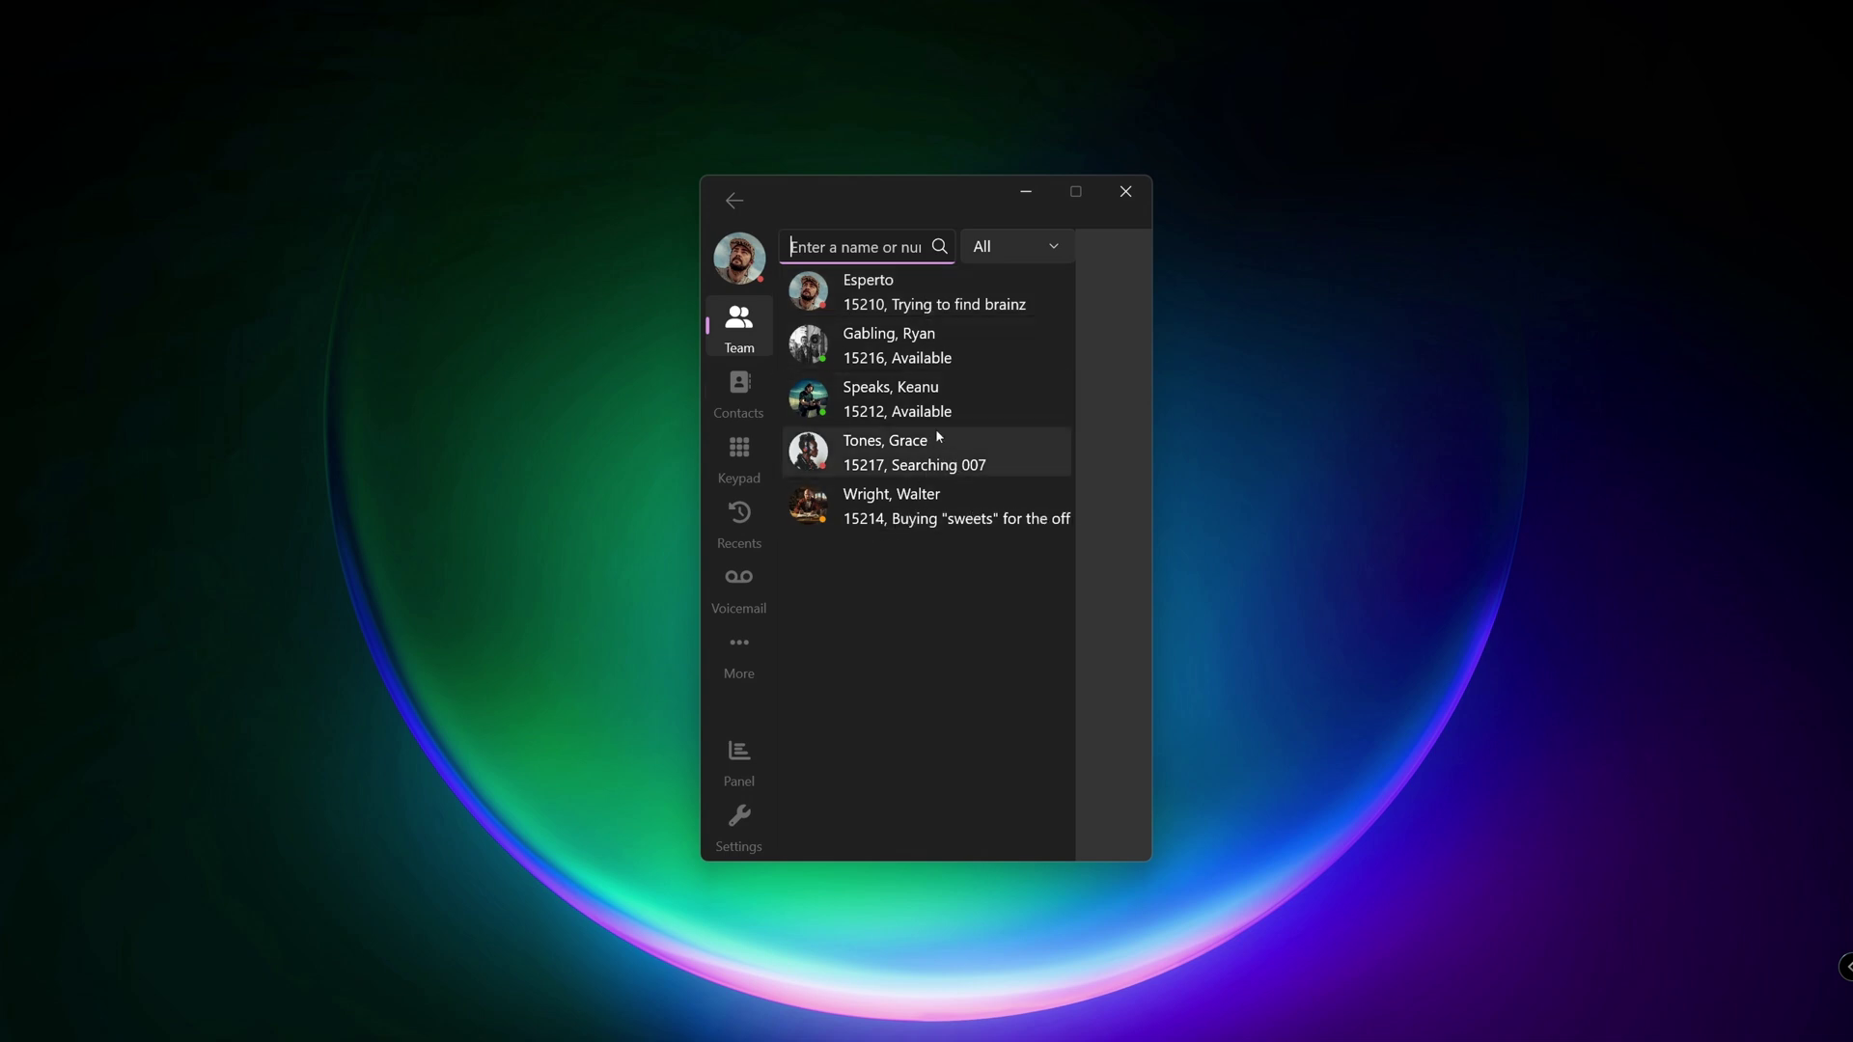
{"action": "right_click", "coordinate": [875, 403]}
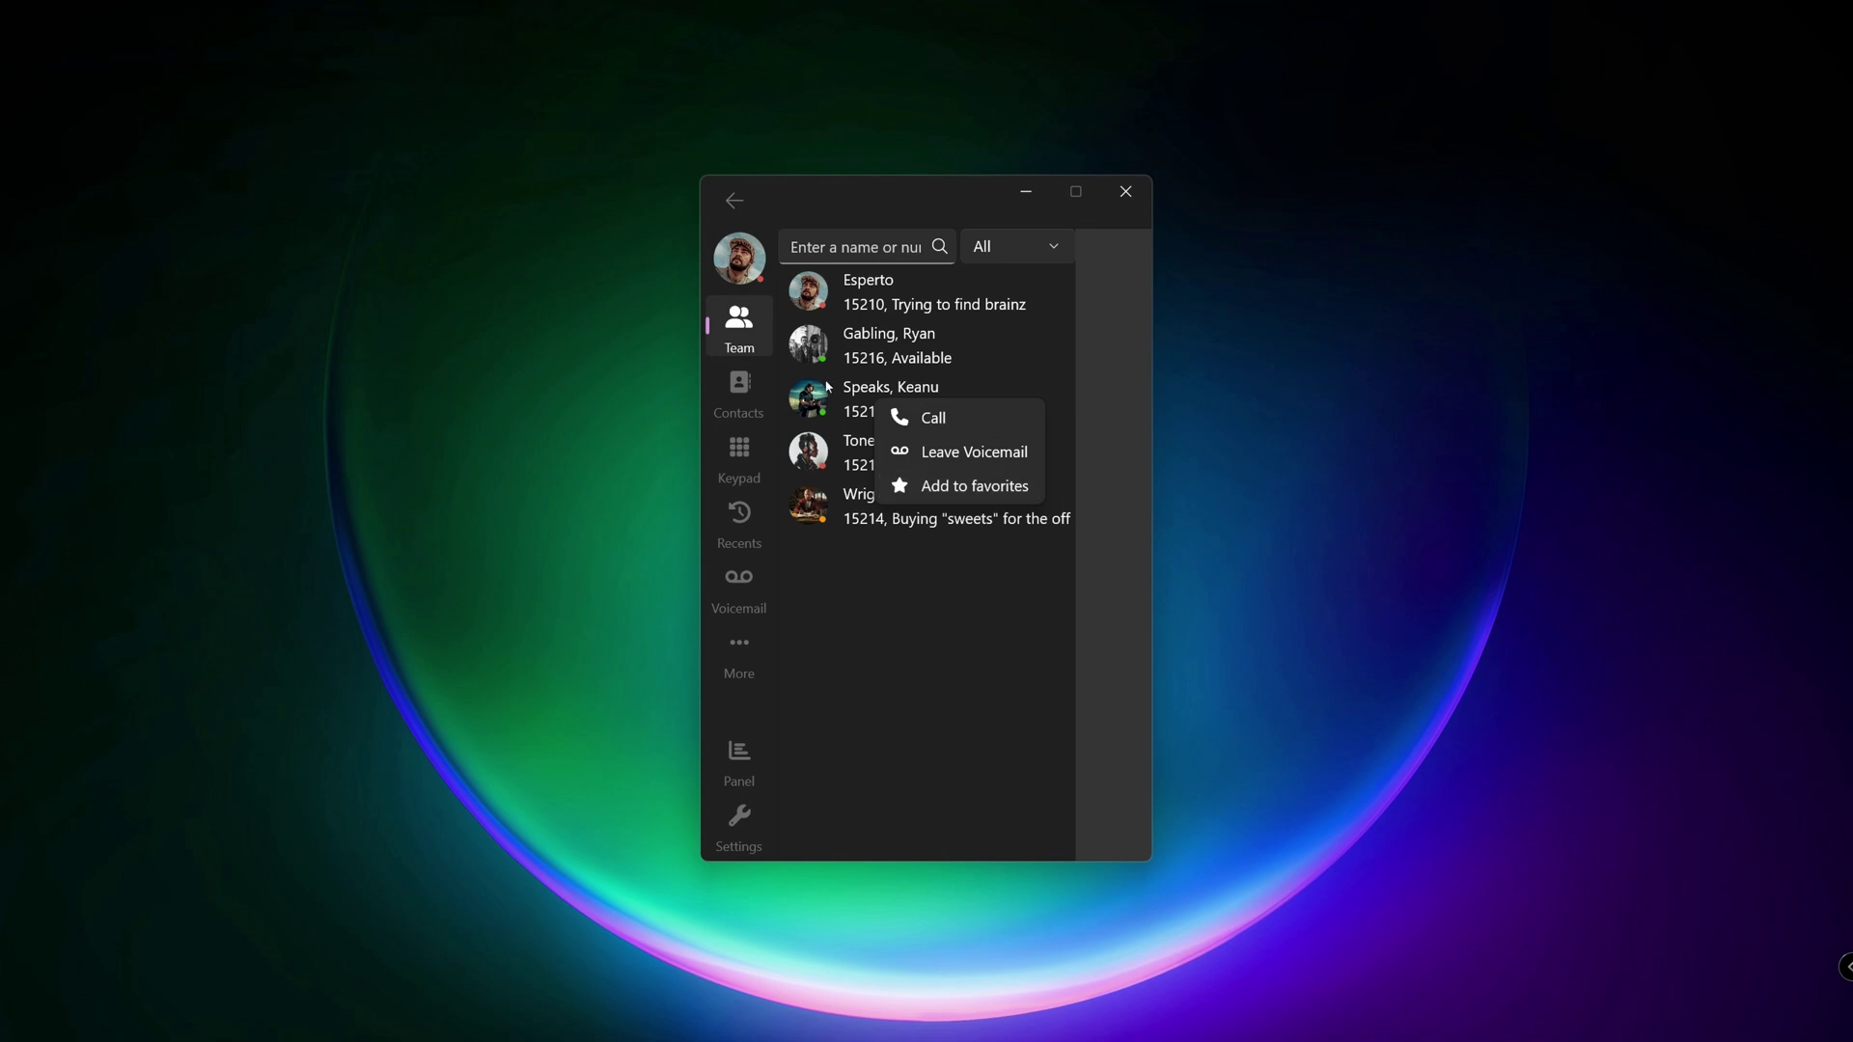
{"action": "left_click", "coordinate": [736, 386]}
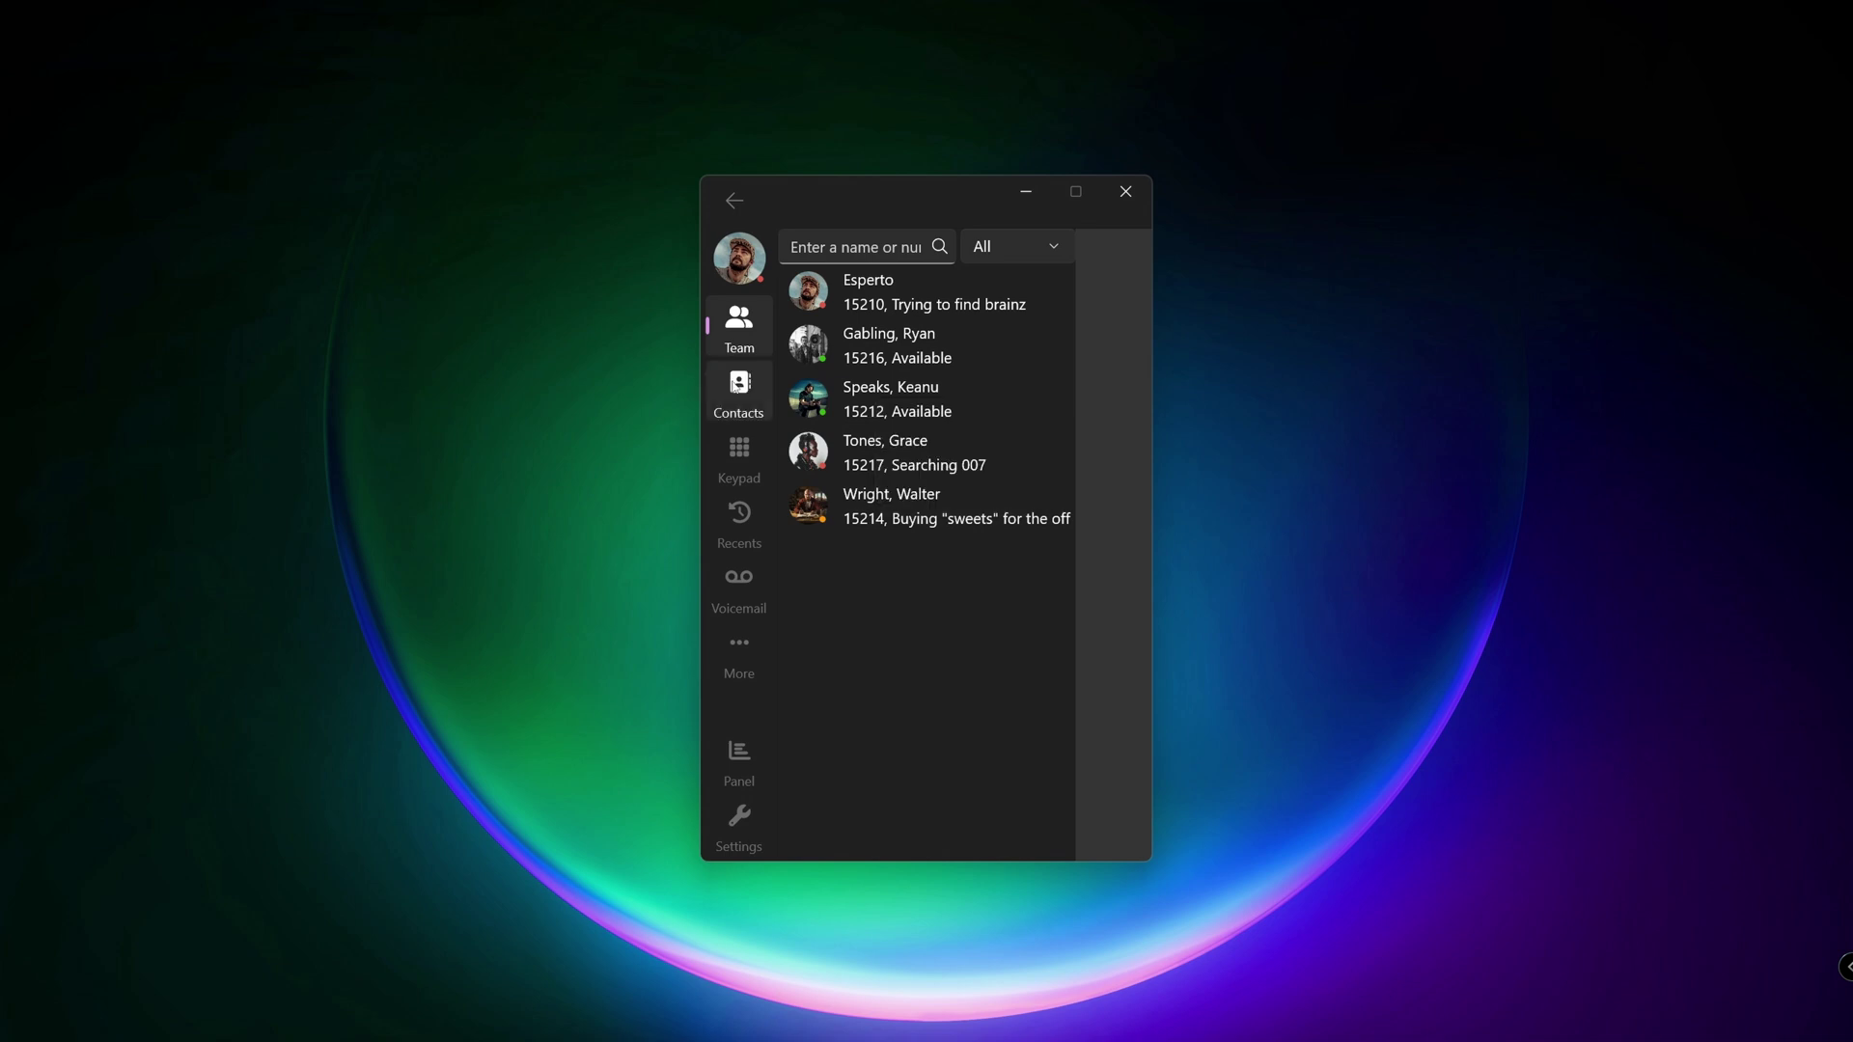
View the details of the Spells - Witchcraft & Magic Accessories contact in the contacts list.
{"action": "left_click", "coordinate": [740, 387]}
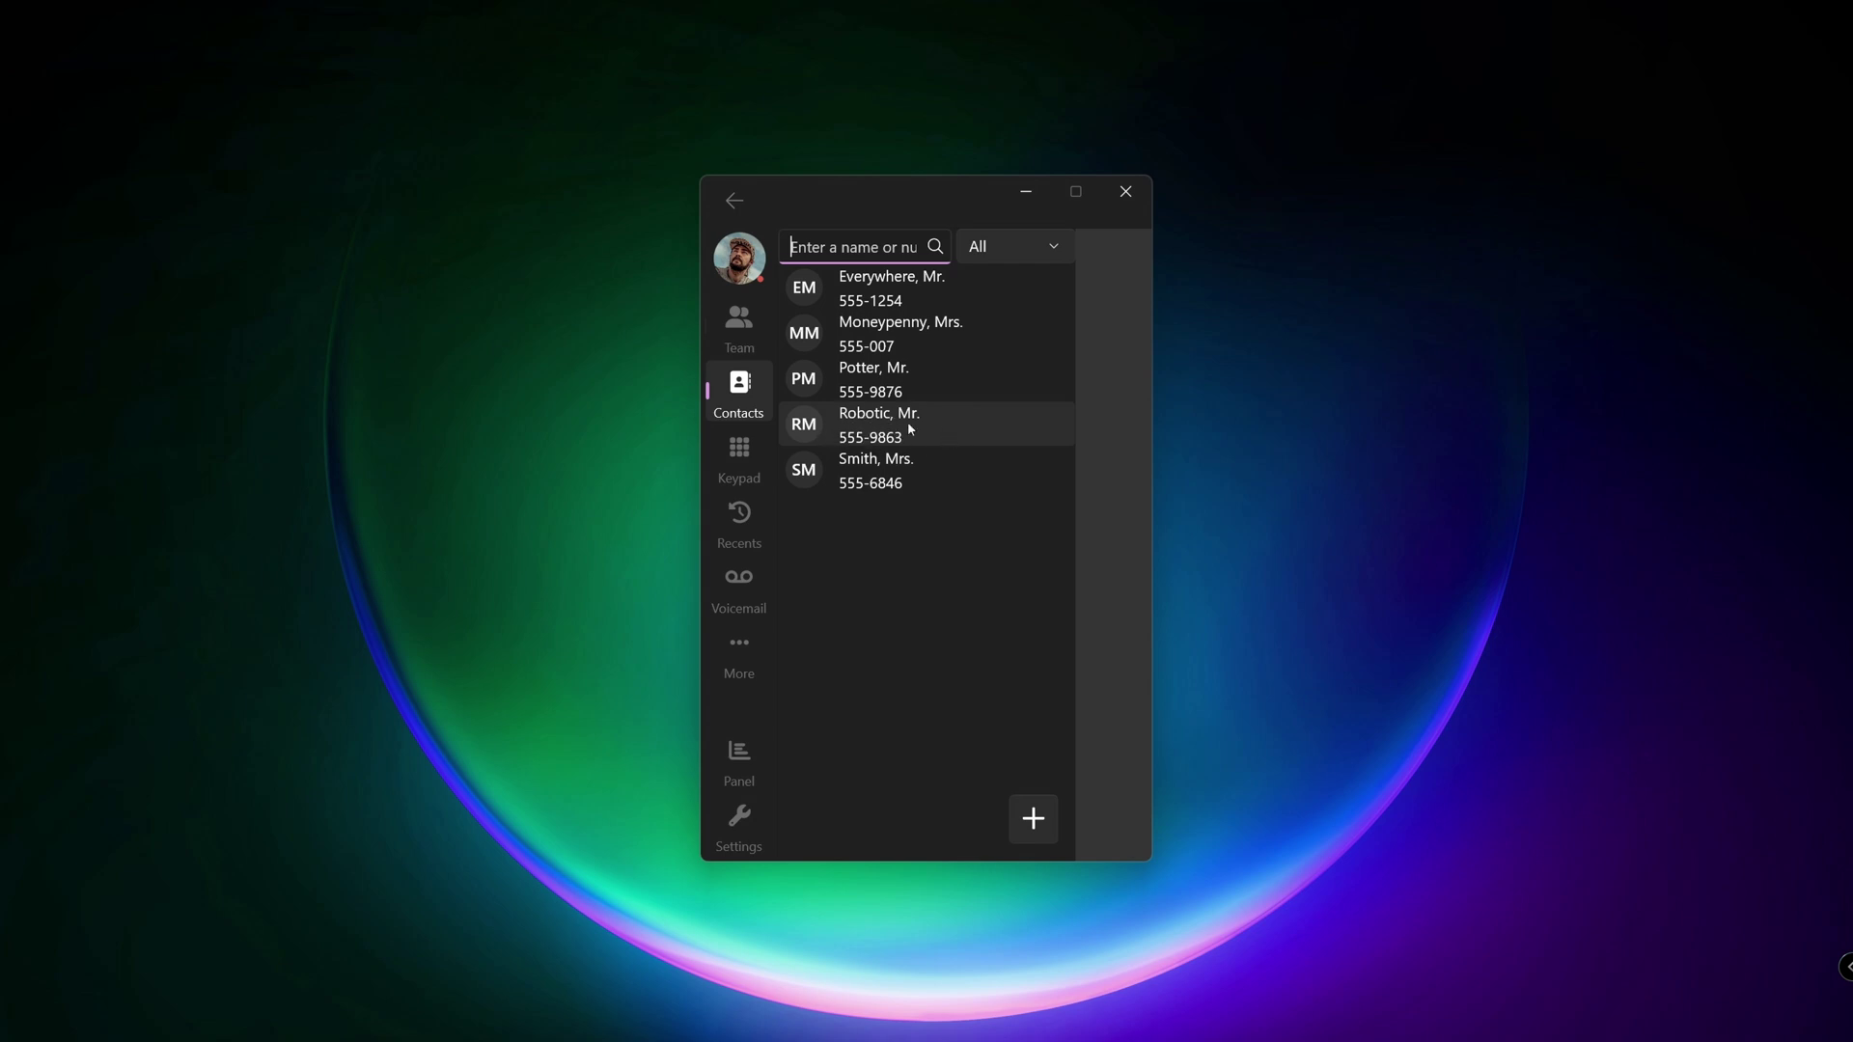
{"action": "left_click_drag", "start_coordinate": [986, 419], "coordinate": [866, 385]}
{"action": "left_click", "coordinate": [866, 385]}
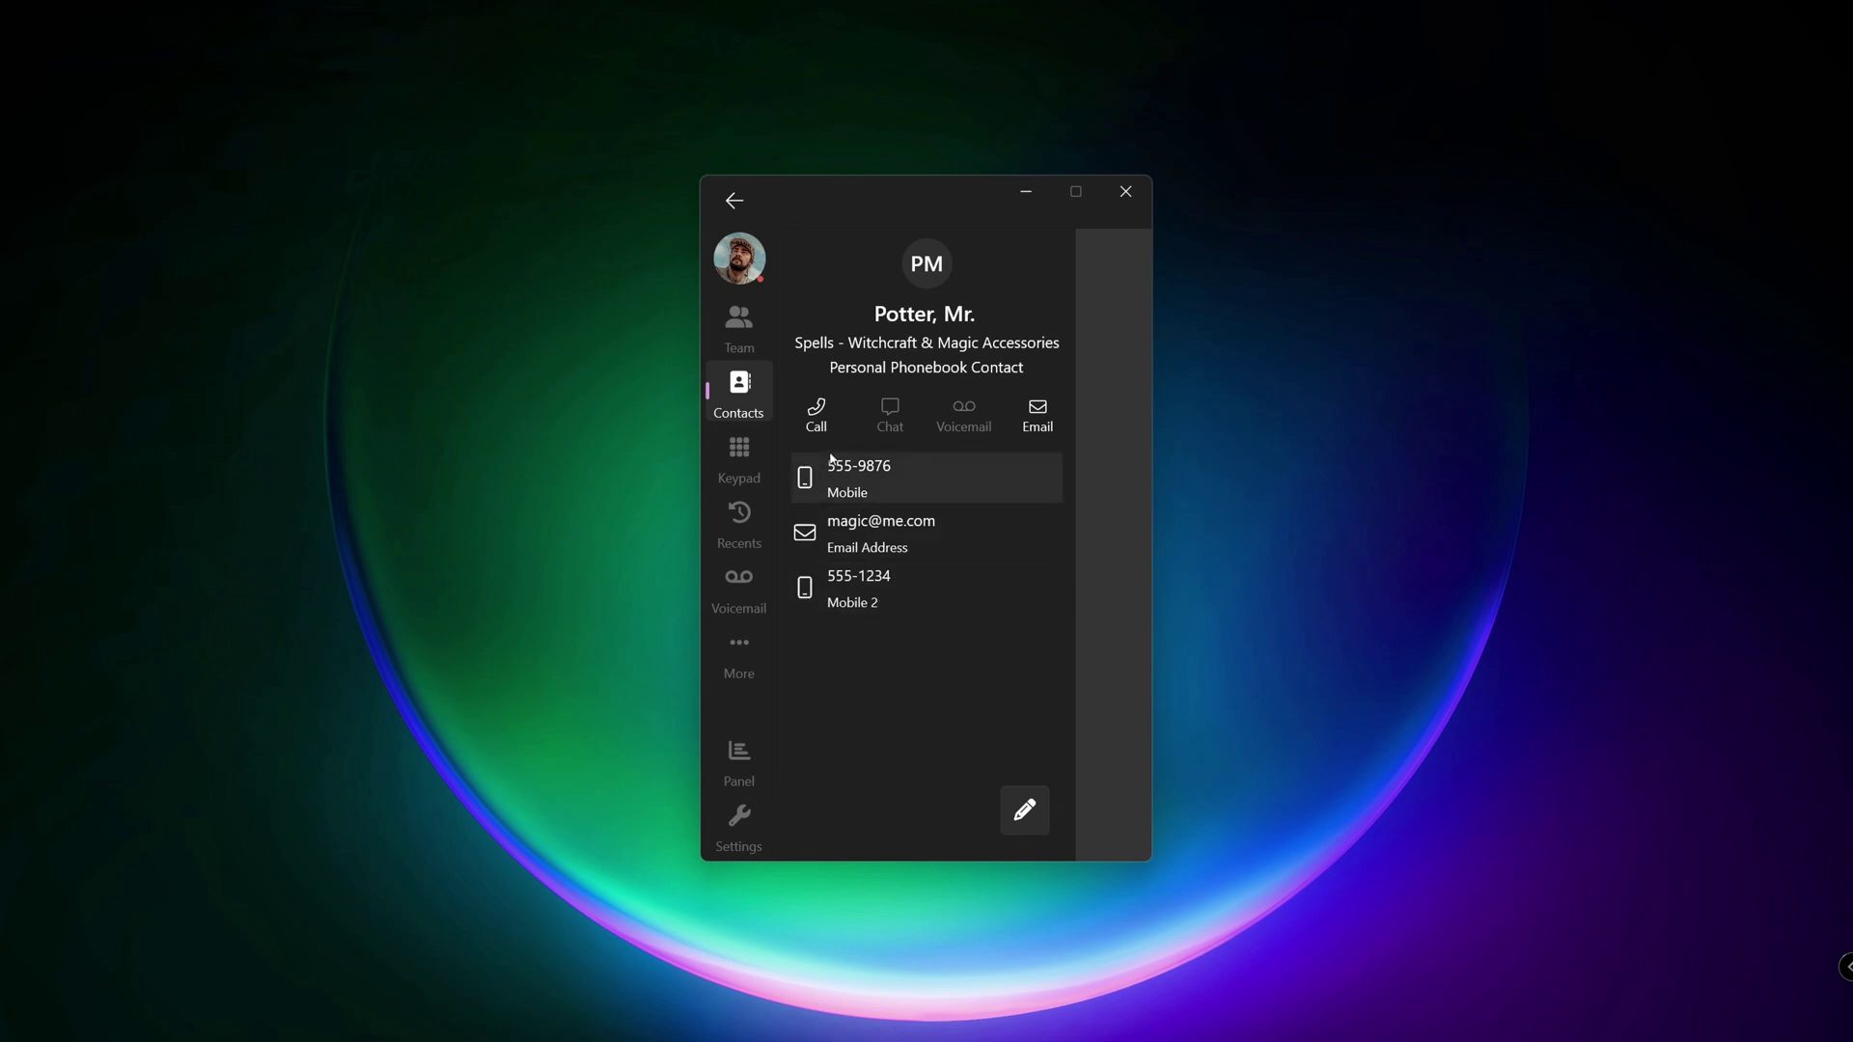
{"action": "left_click", "coordinate": [822, 413]}
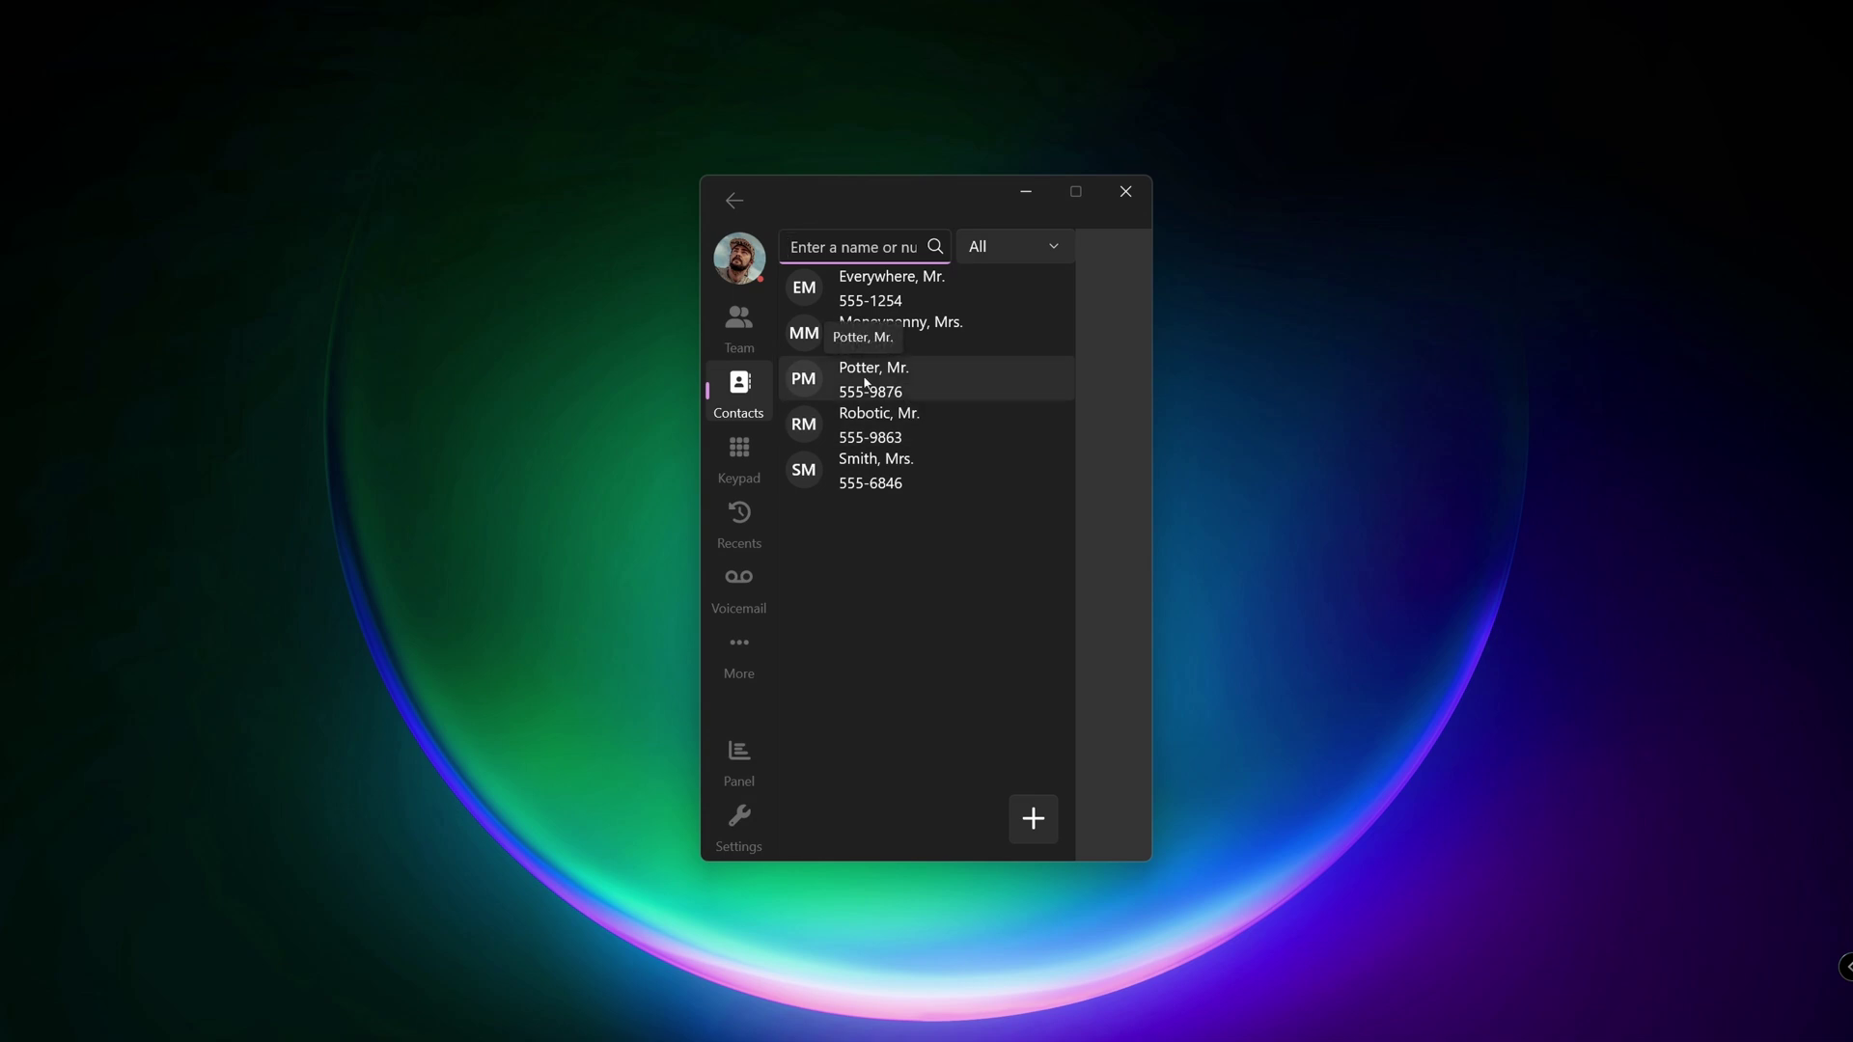
Copy the third contact's phone number from the contacts list.
{"action": "right_click", "coordinate": [865, 383]}
{"action": "mouse_move", "coordinate": [945, 410]}
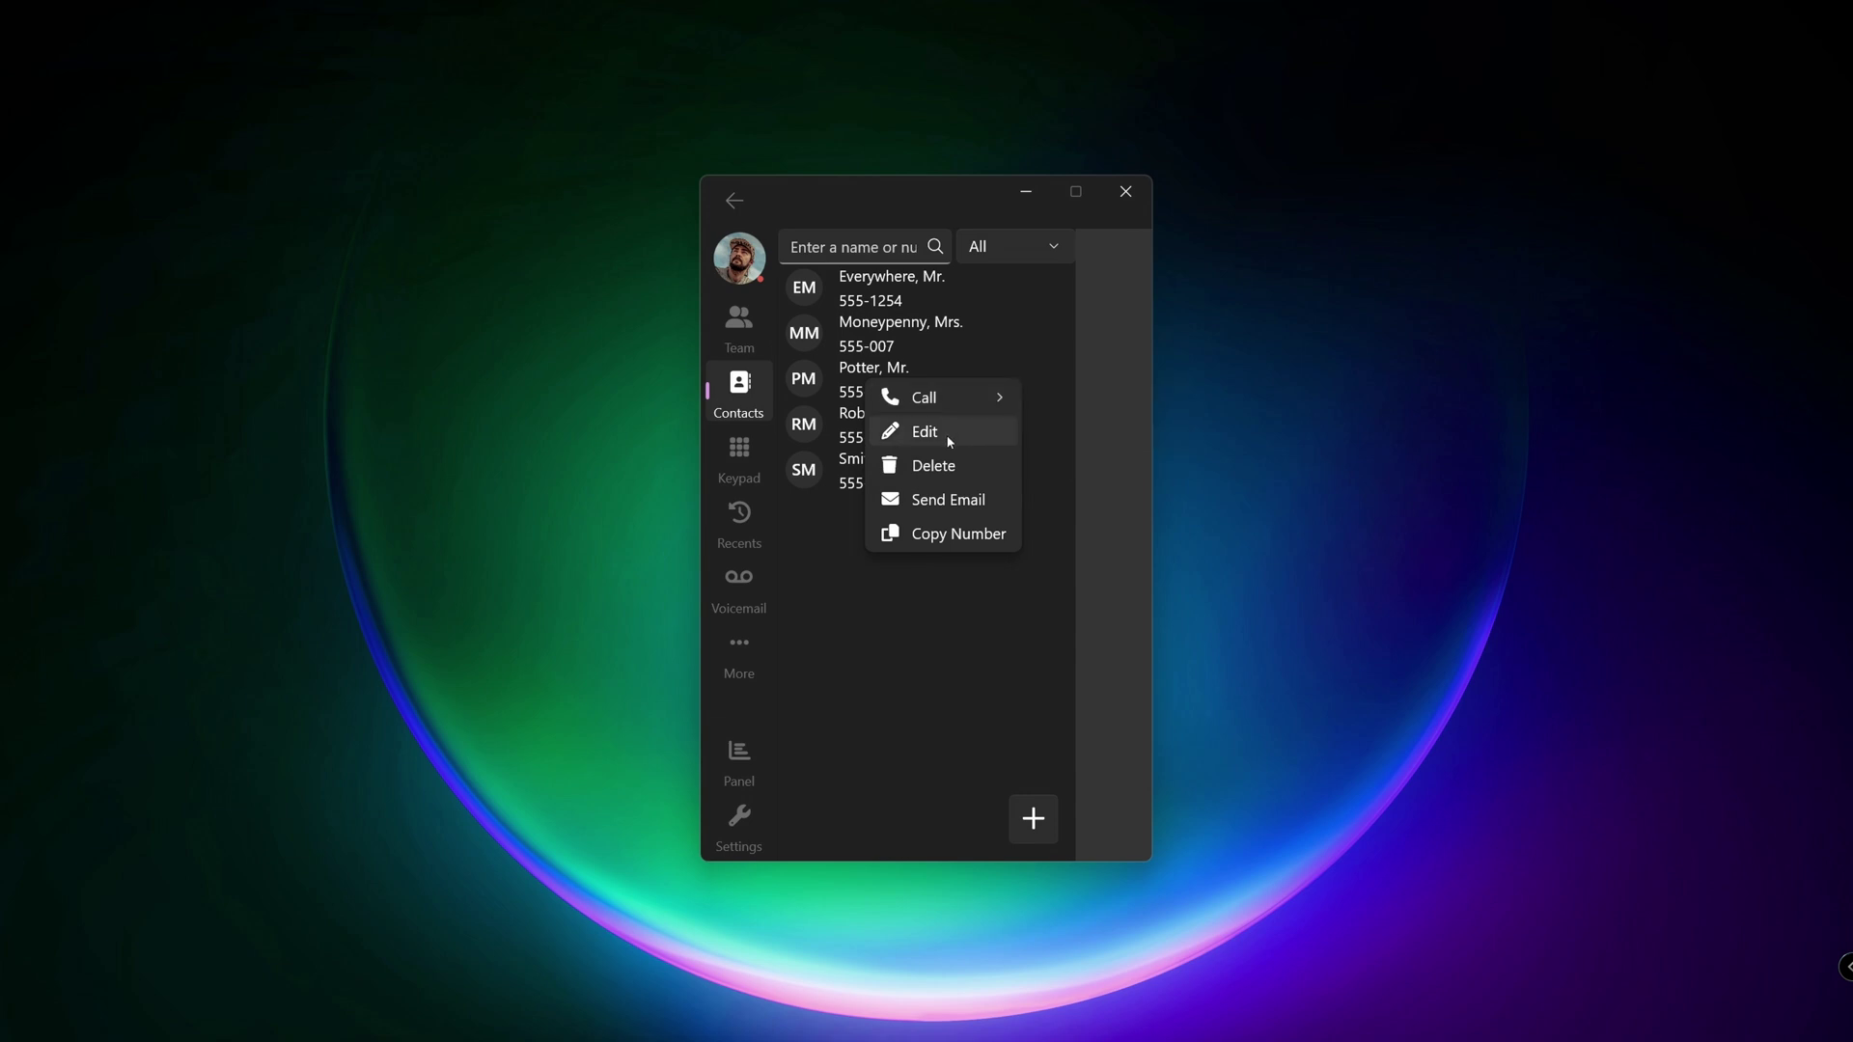
{"action": "left_click", "coordinate": [963, 535]}
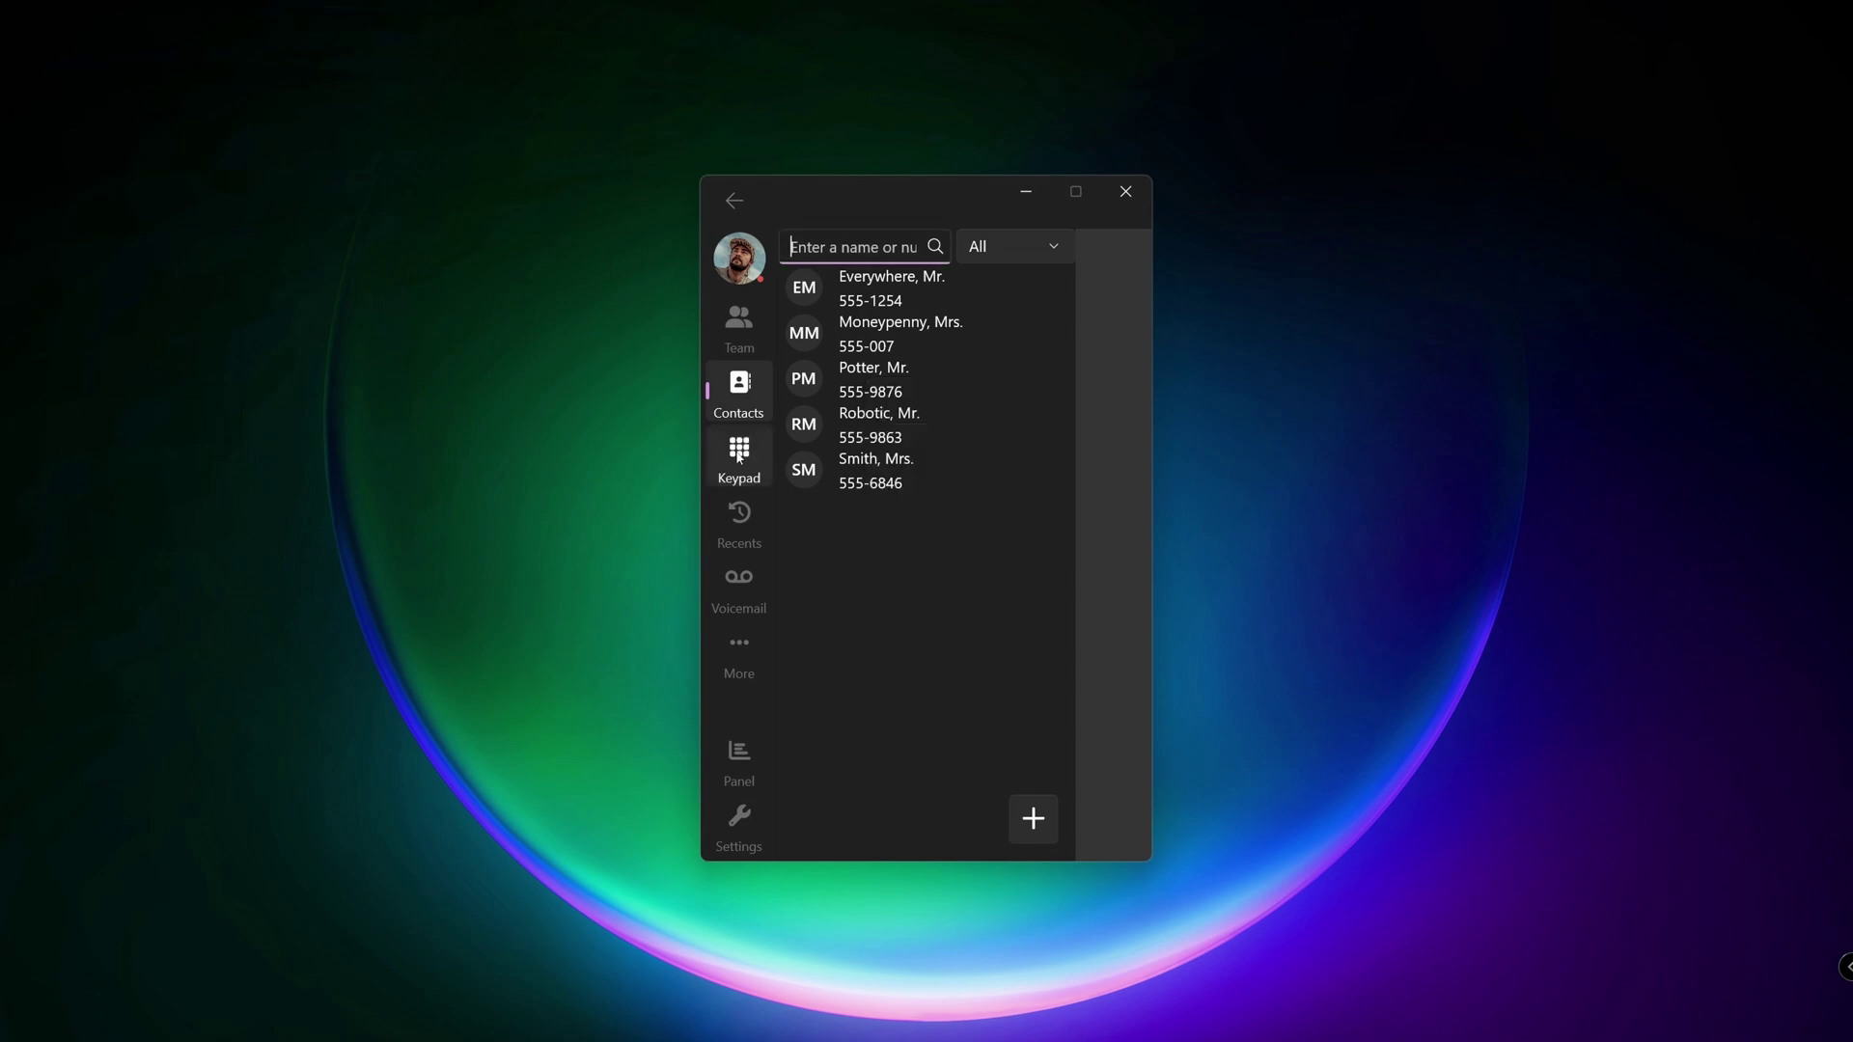
Call a four-digit number using the keypad and hang up.
{"action": "left_click", "coordinate": [739, 455]}
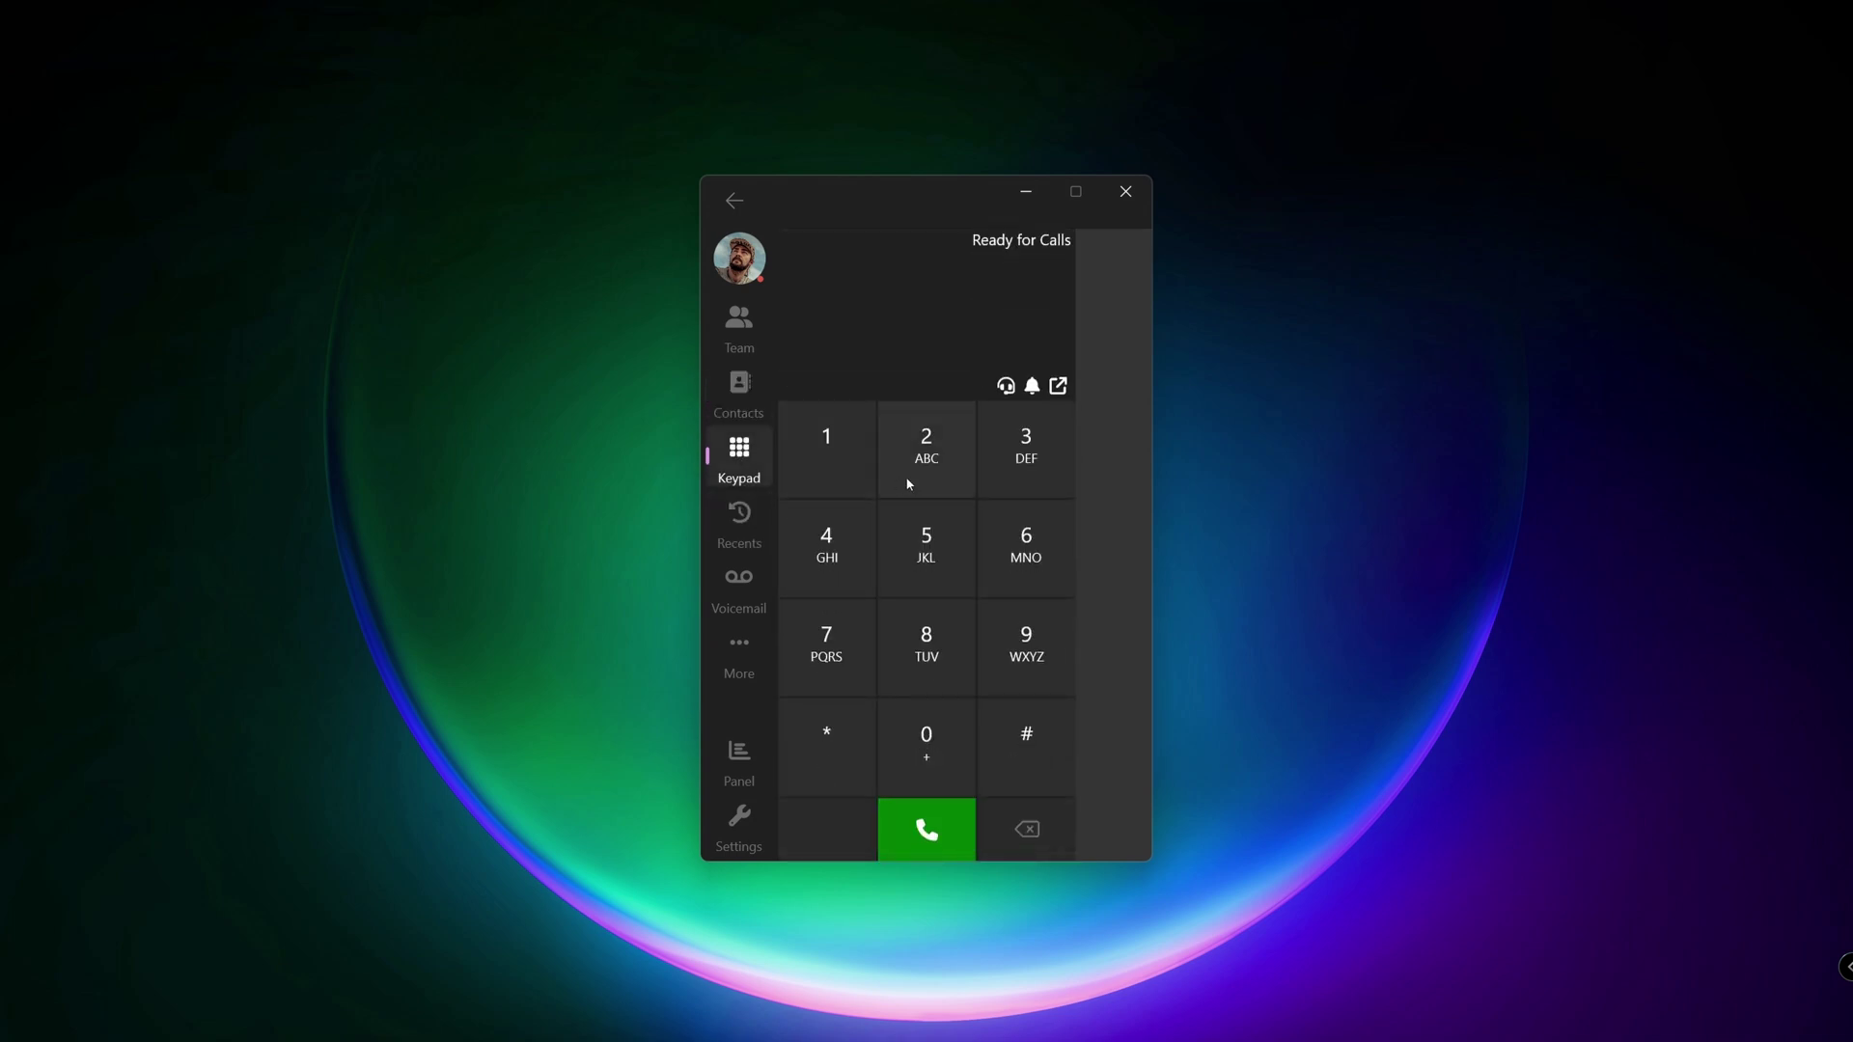
{"action": "left_click", "coordinate": [1018, 570]}
{"action": "left_click", "coordinate": [912, 548]}
{"action": "left_click", "coordinate": [827, 555]}
{"action": "left_click", "coordinate": [827, 628]}
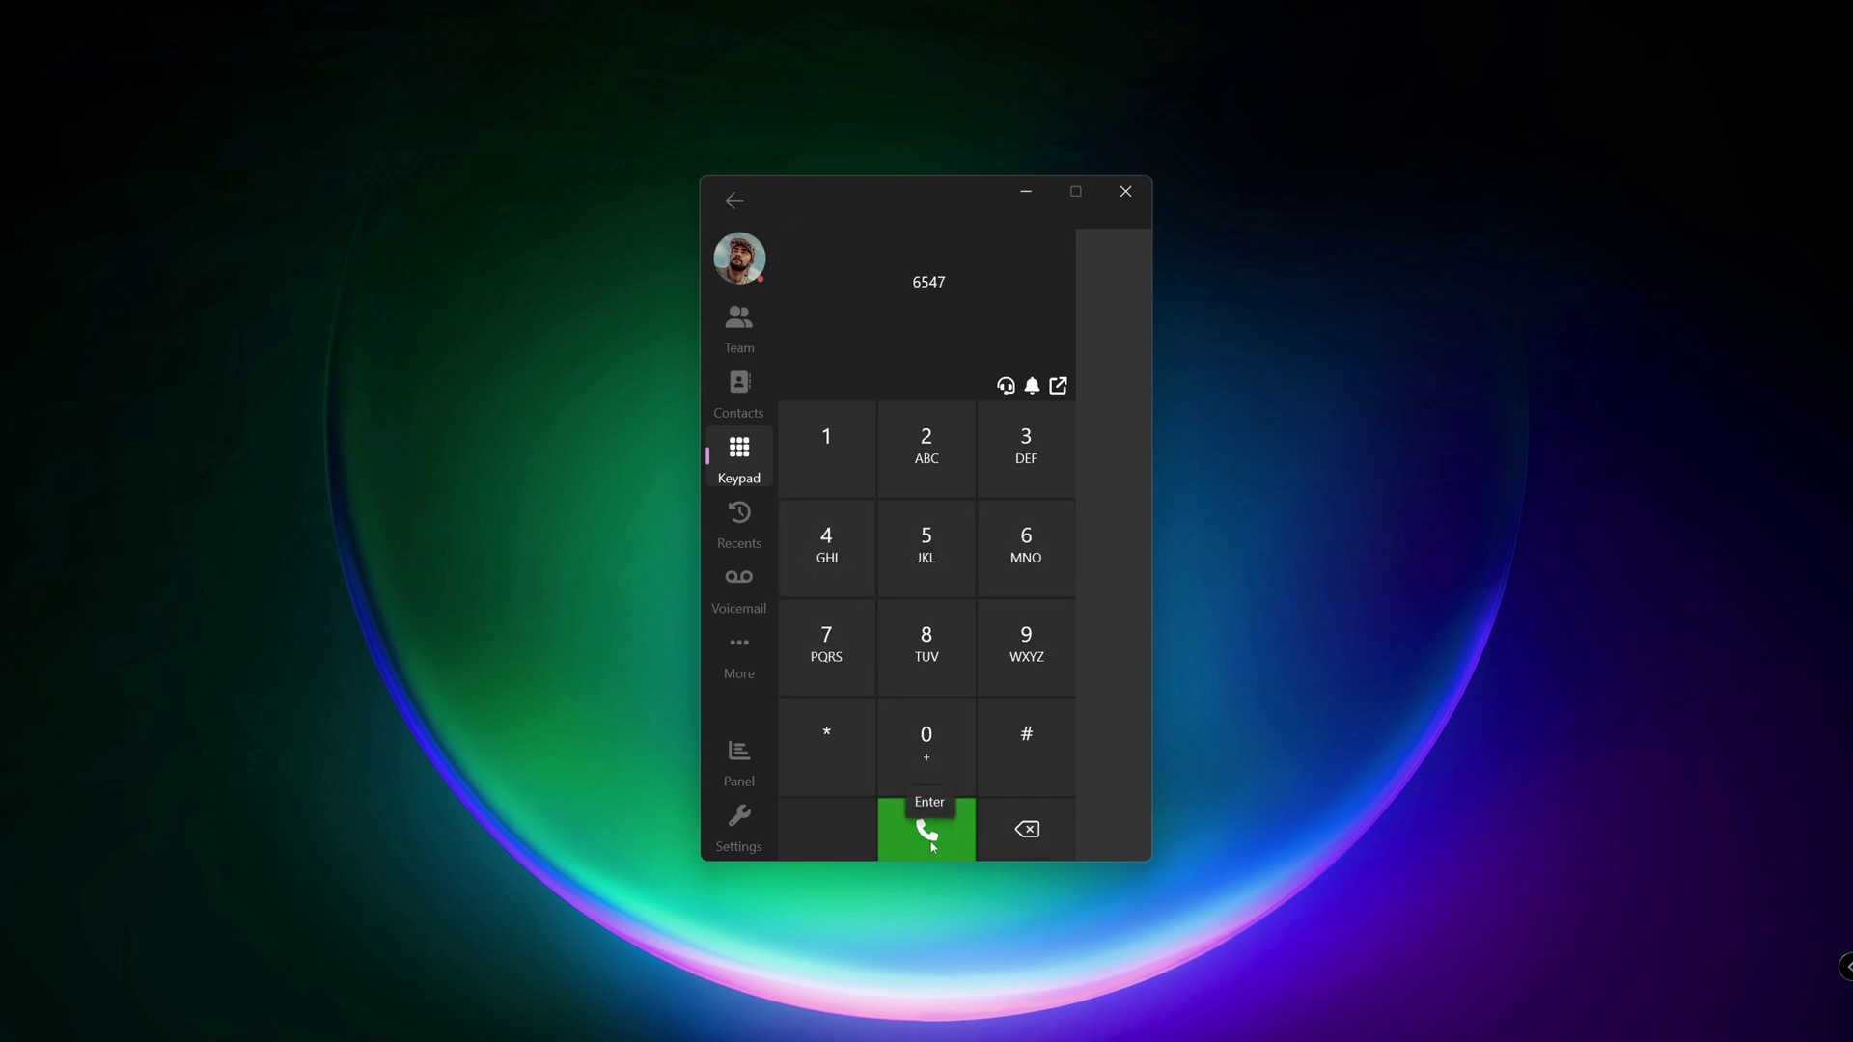
{"action": "left_click", "coordinate": [928, 832]}
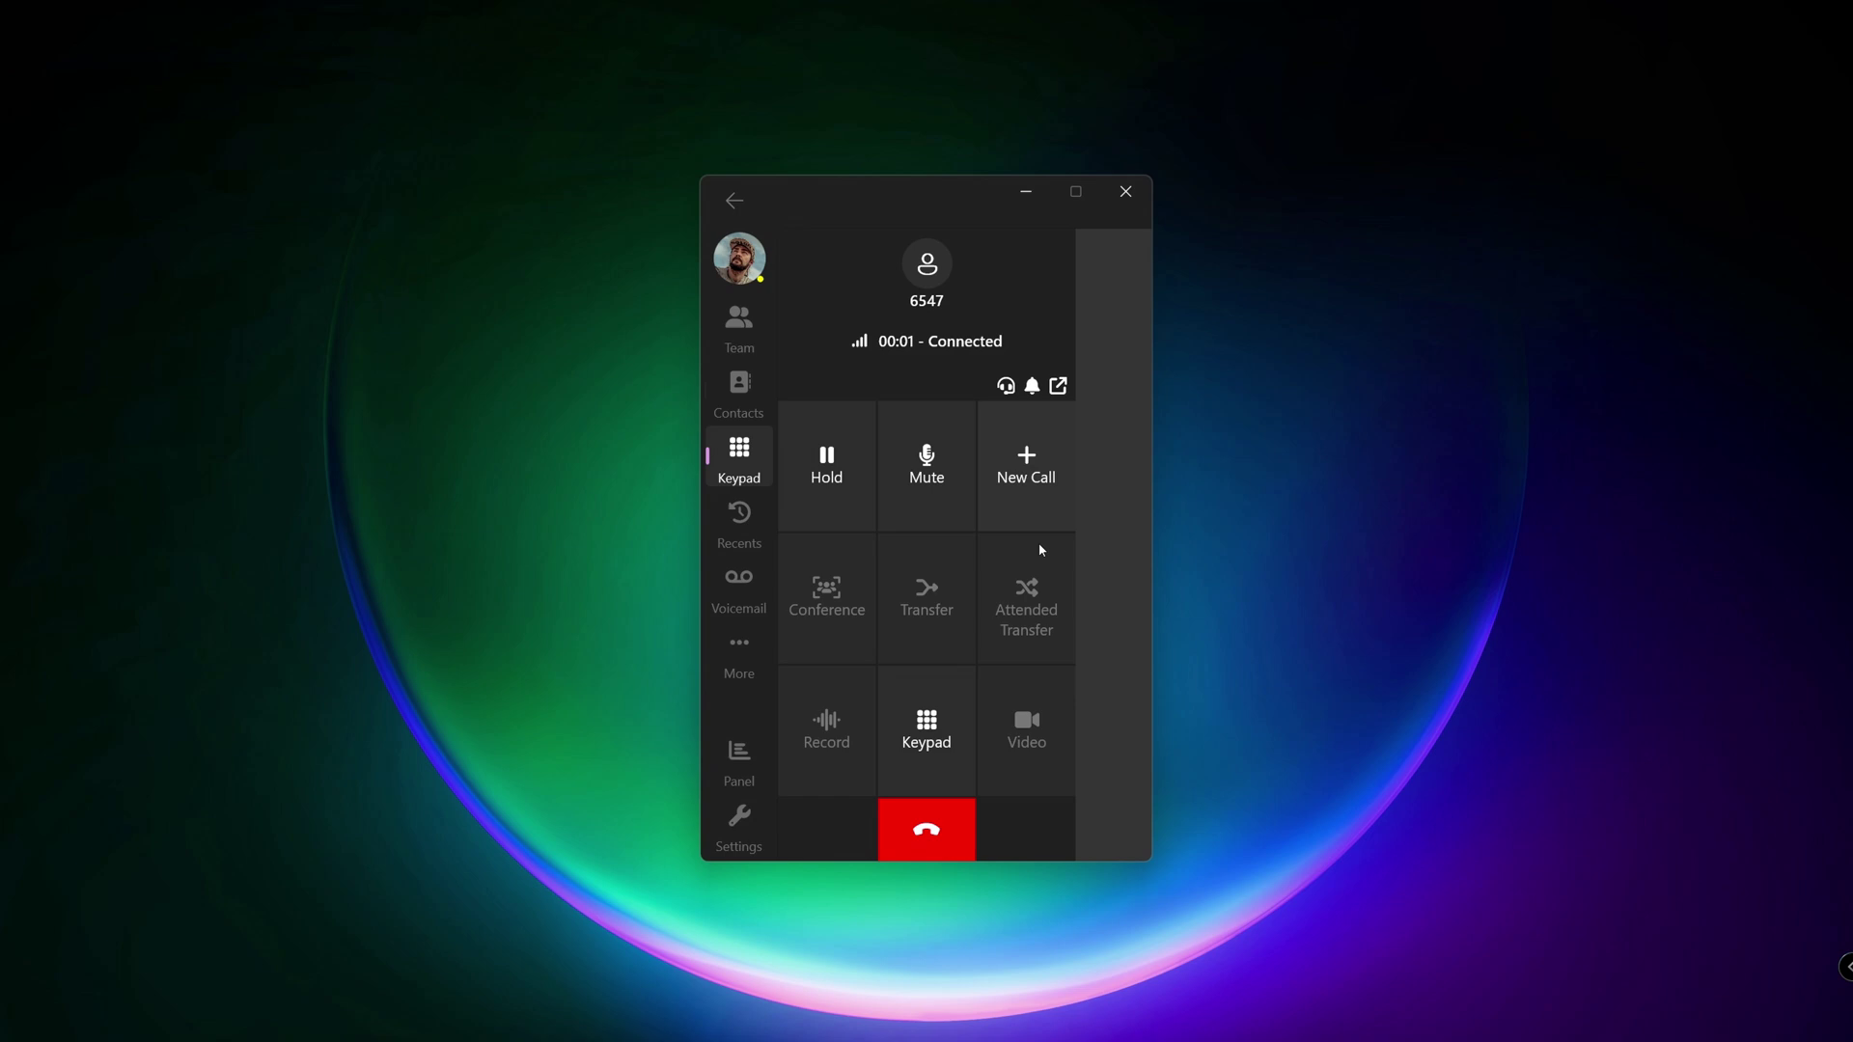
{"action": "left_click", "coordinate": [927, 825]}
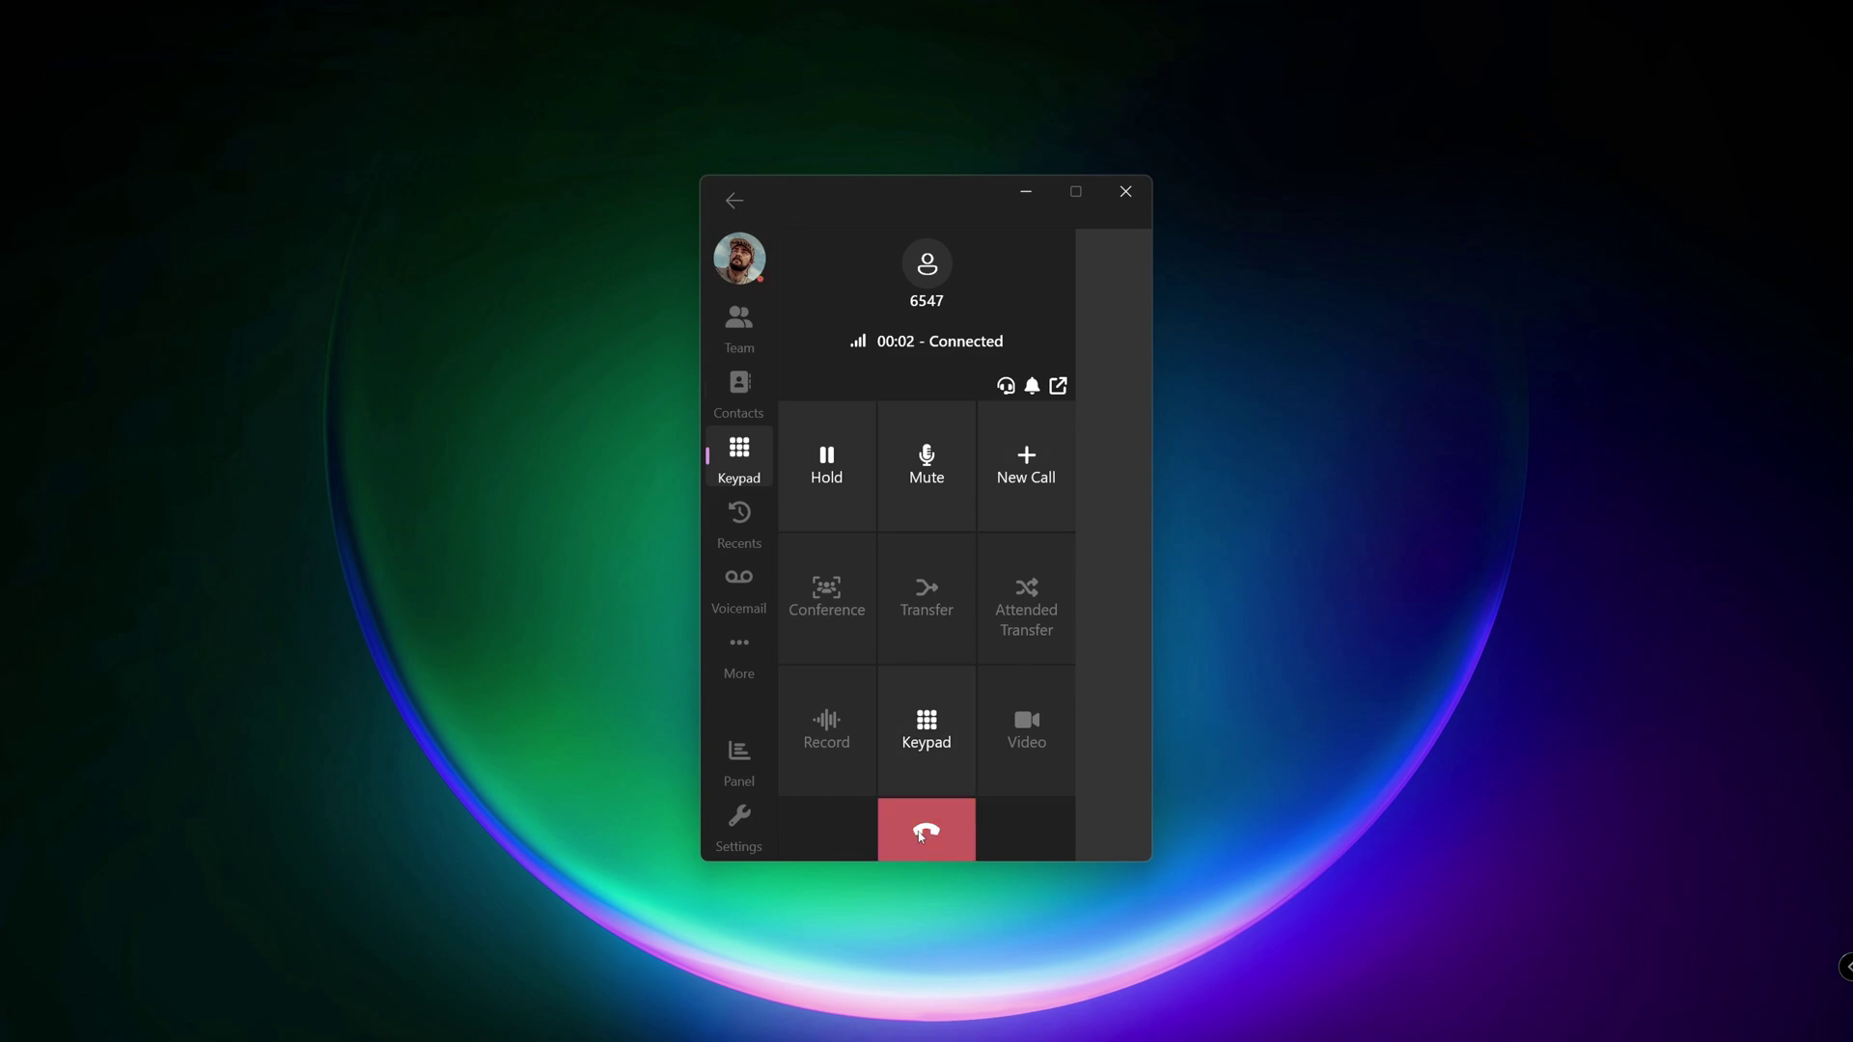
Redial a colleague from the 30/06/2024 21:13 entry in the recent calls, and delete the outgoing 21:16 entry.
{"action": "left_click", "coordinate": [744, 520]}
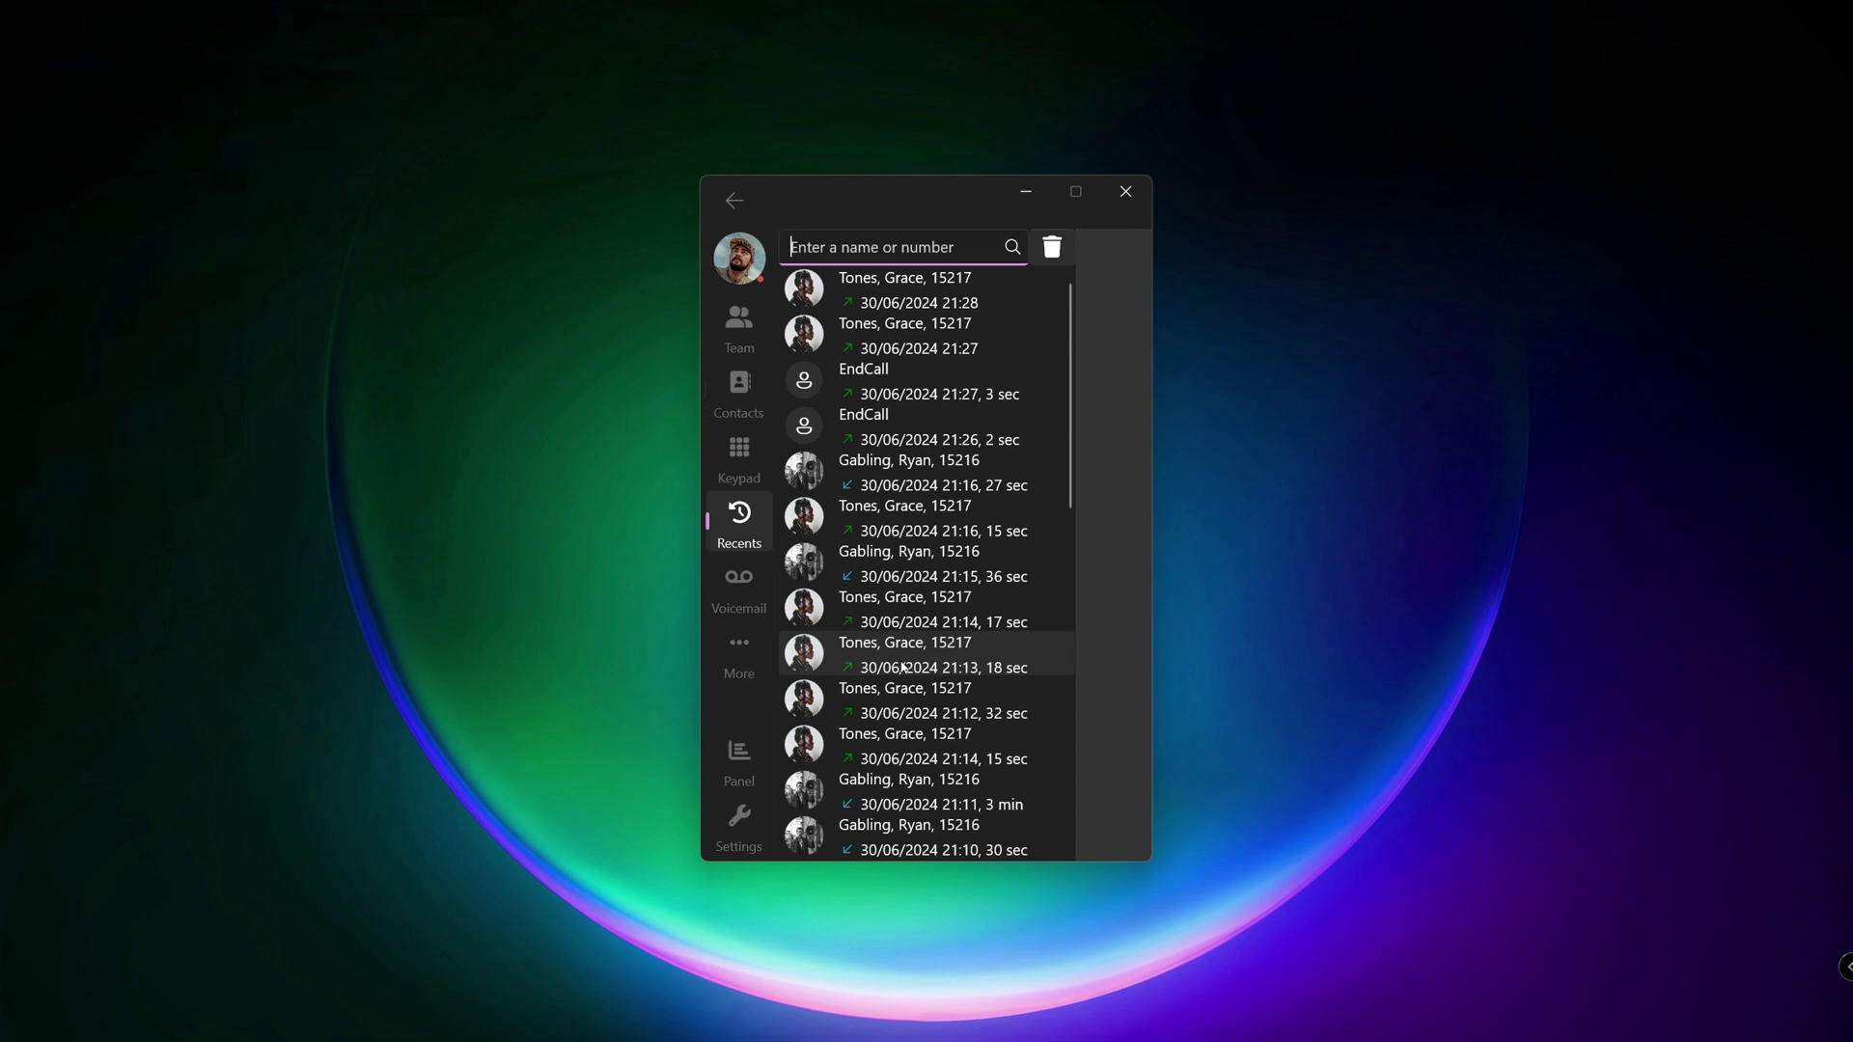
{"action": "left_click", "coordinate": [903, 665]}
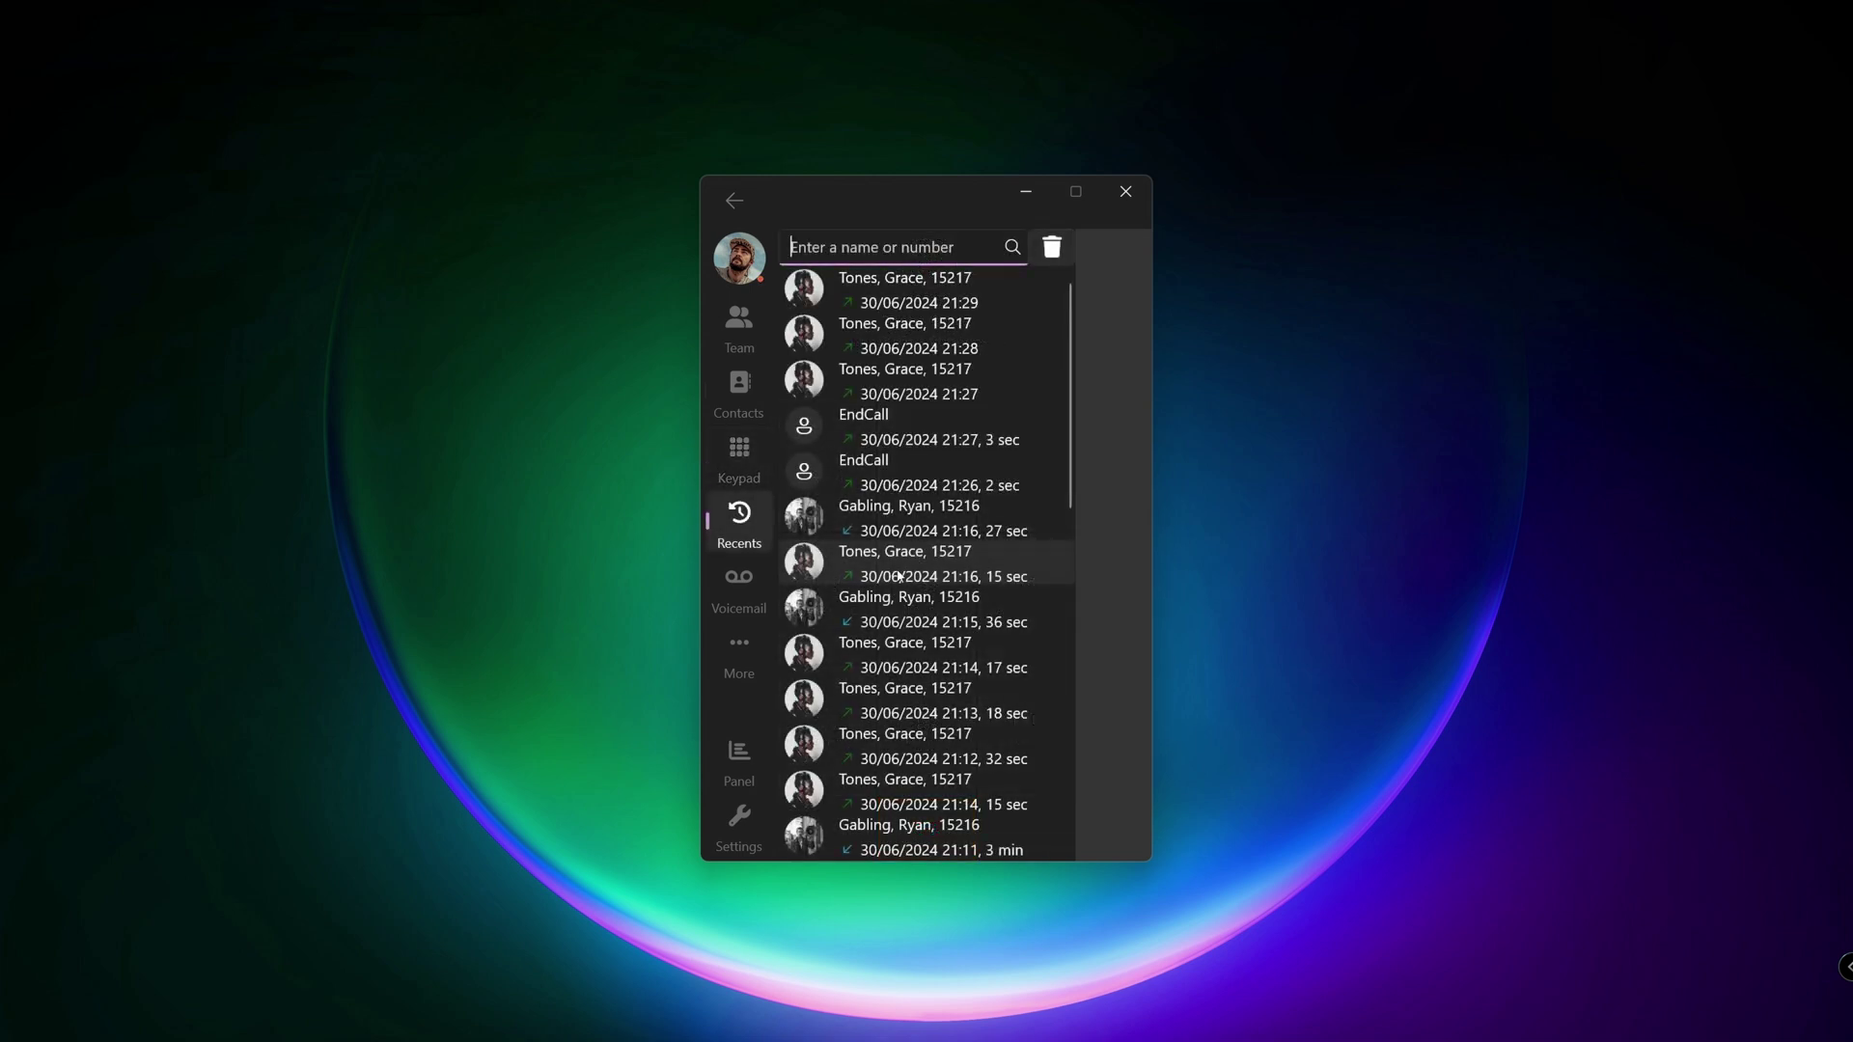
{"action": "right_click", "coordinate": [898, 576]}
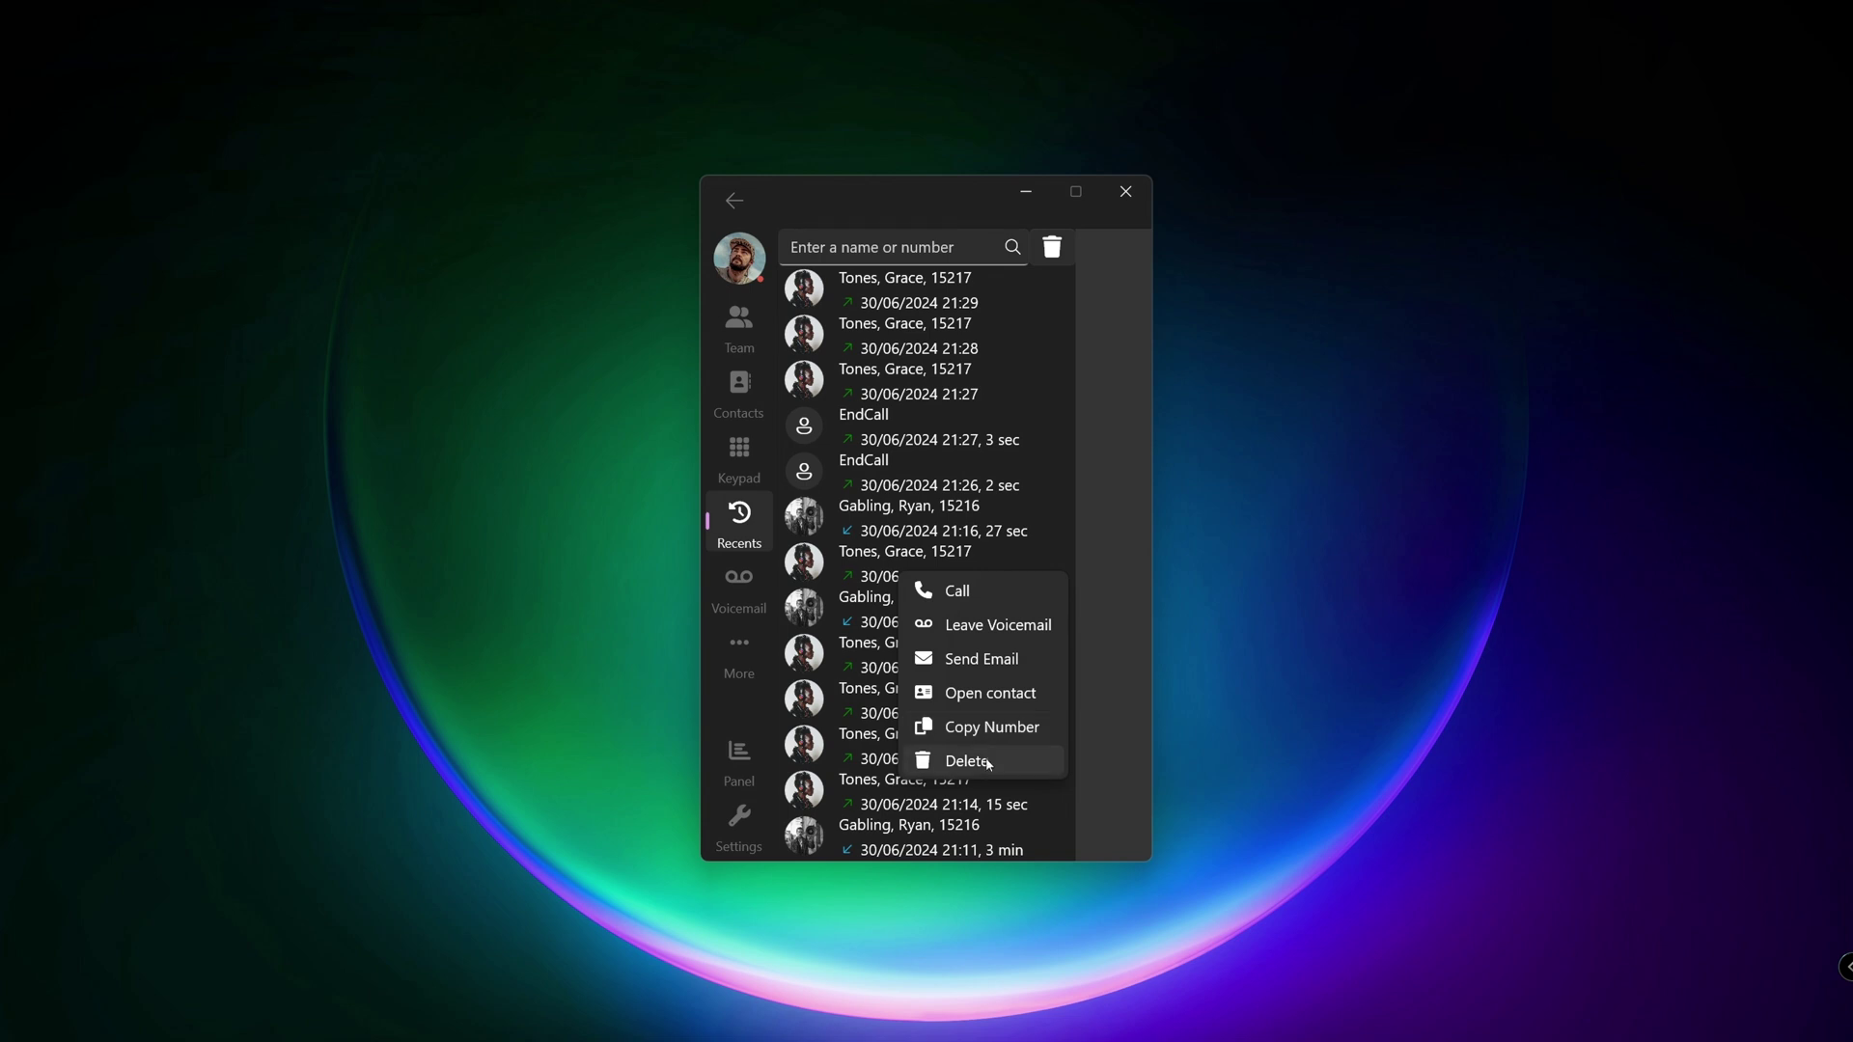
{"action": "left_click", "coordinate": [988, 764]}
Review the actions for the second voicemail and the app's additional options, such as Meet and About.
{"action": "left_click", "coordinate": [739, 579]}
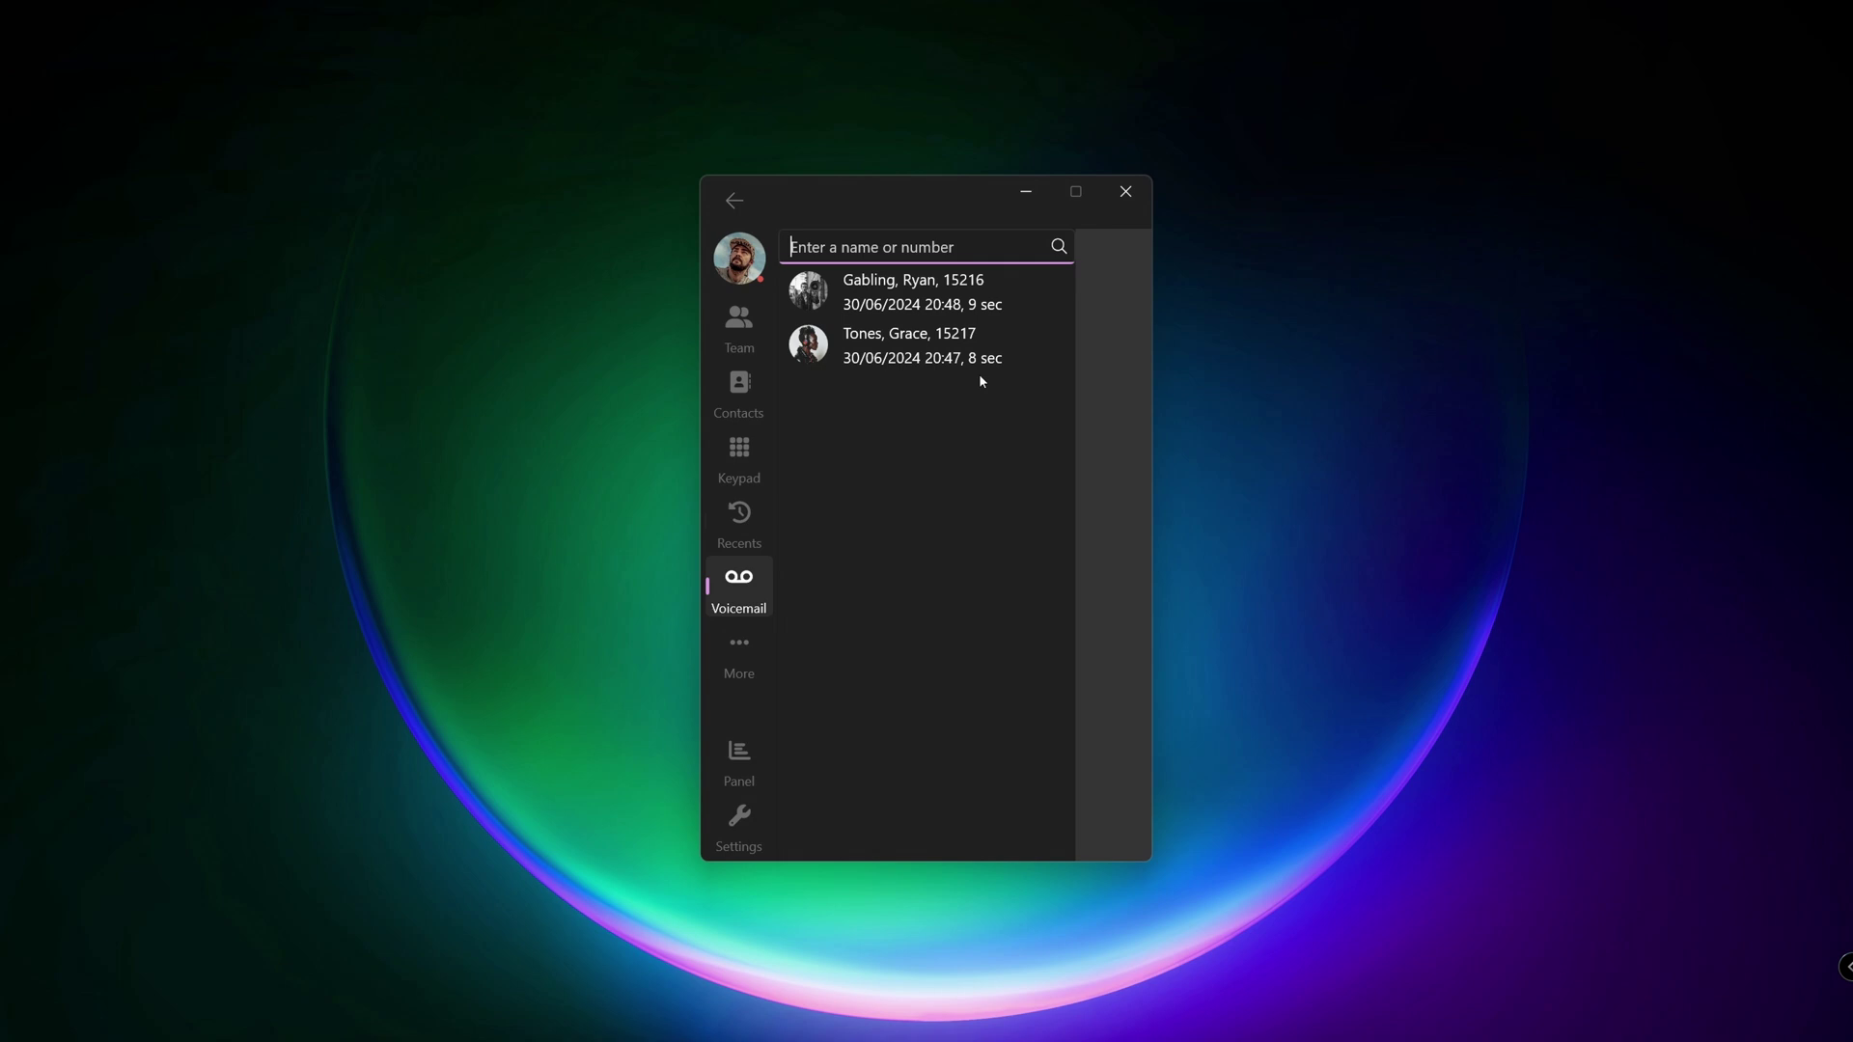
{"action": "right_click", "coordinate": [890, 341]}
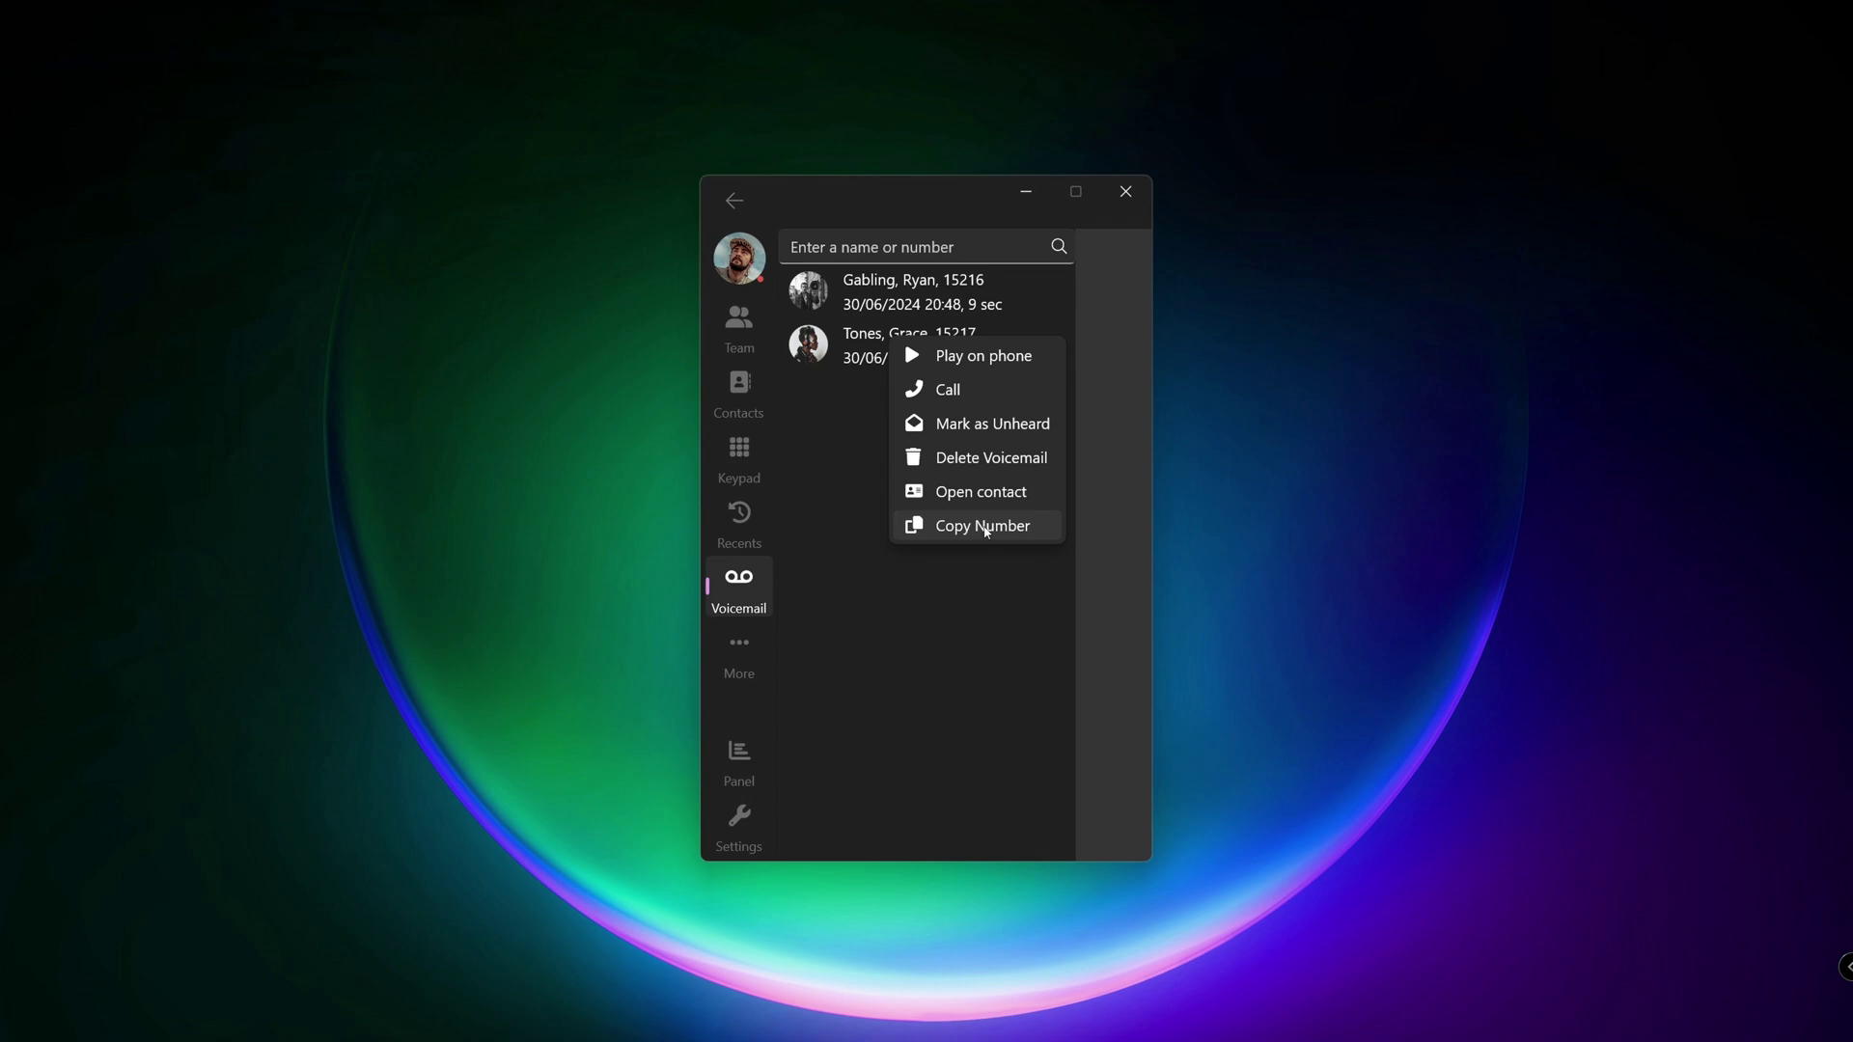
{"action": "left_click", "coordinate": [735, 648]}
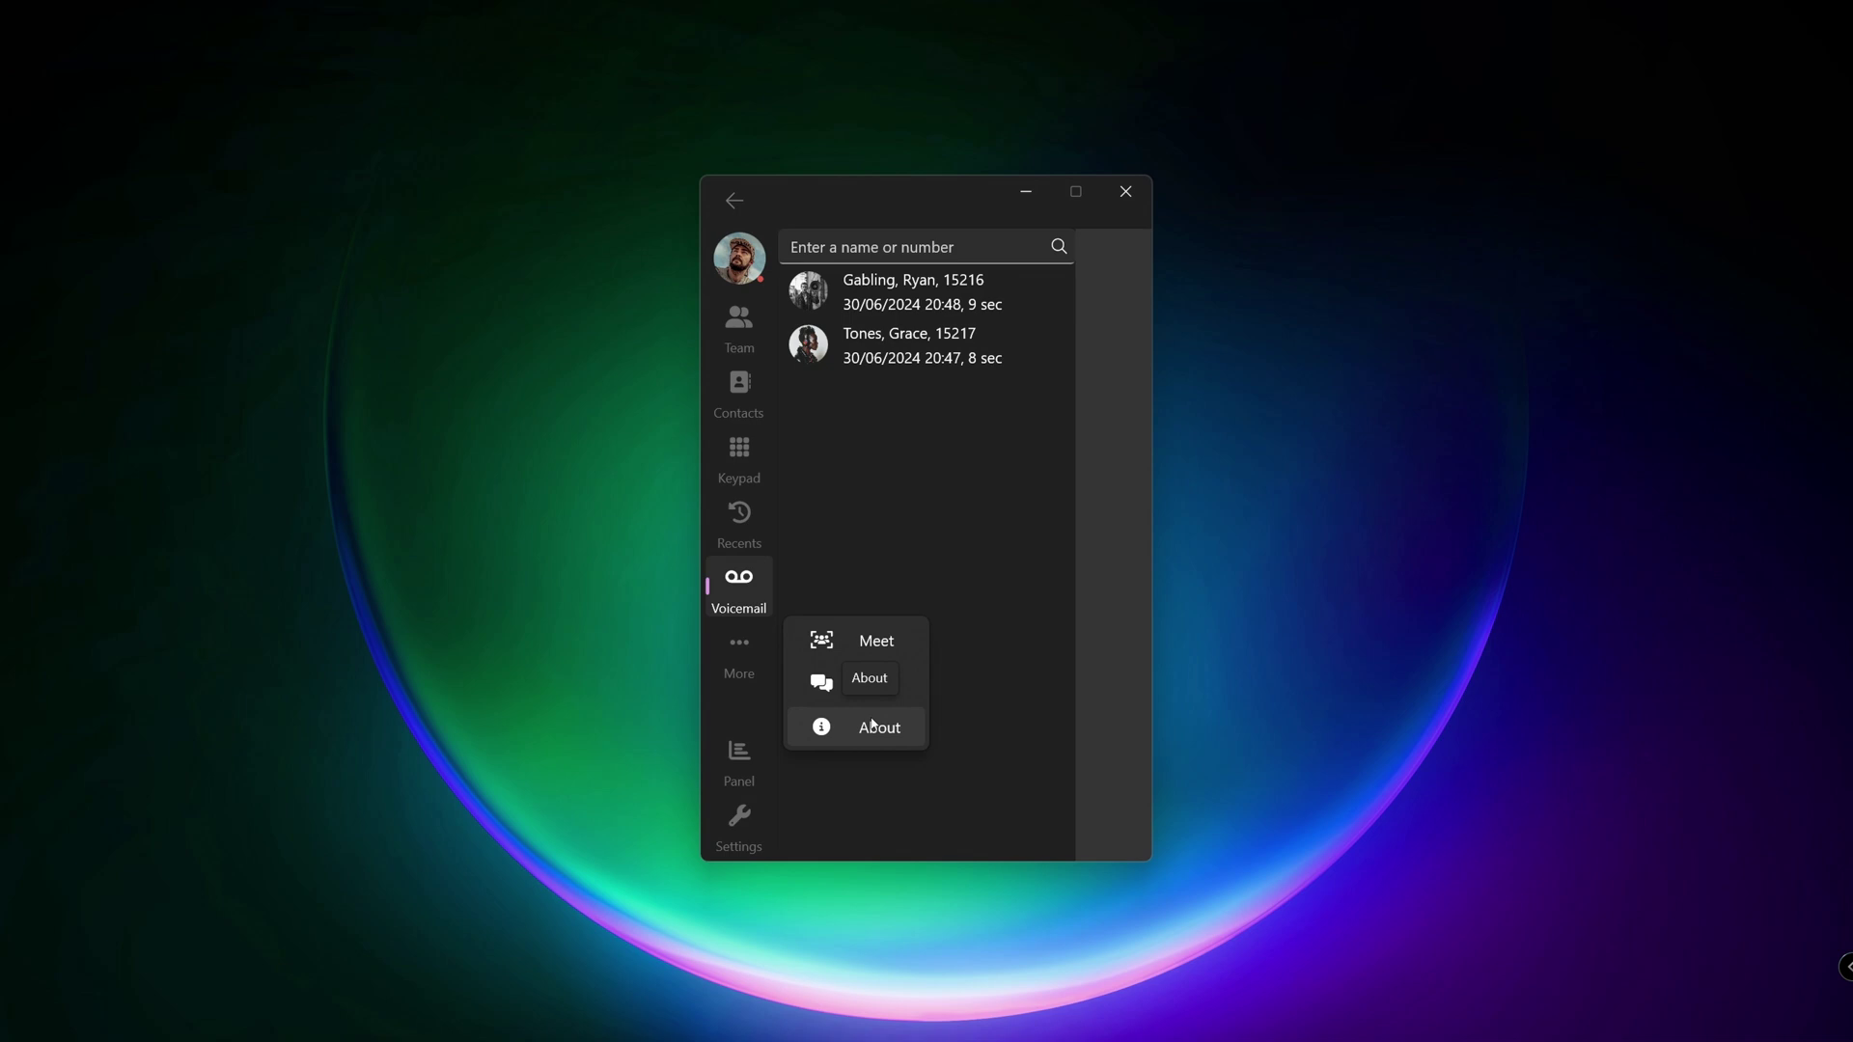
{"action": "left_click", "coordinate": [1004, 744]}
View the Manager Panel and close it, and open the app's settings.
{"action": "left_click", "coordinate": [741, 767]}
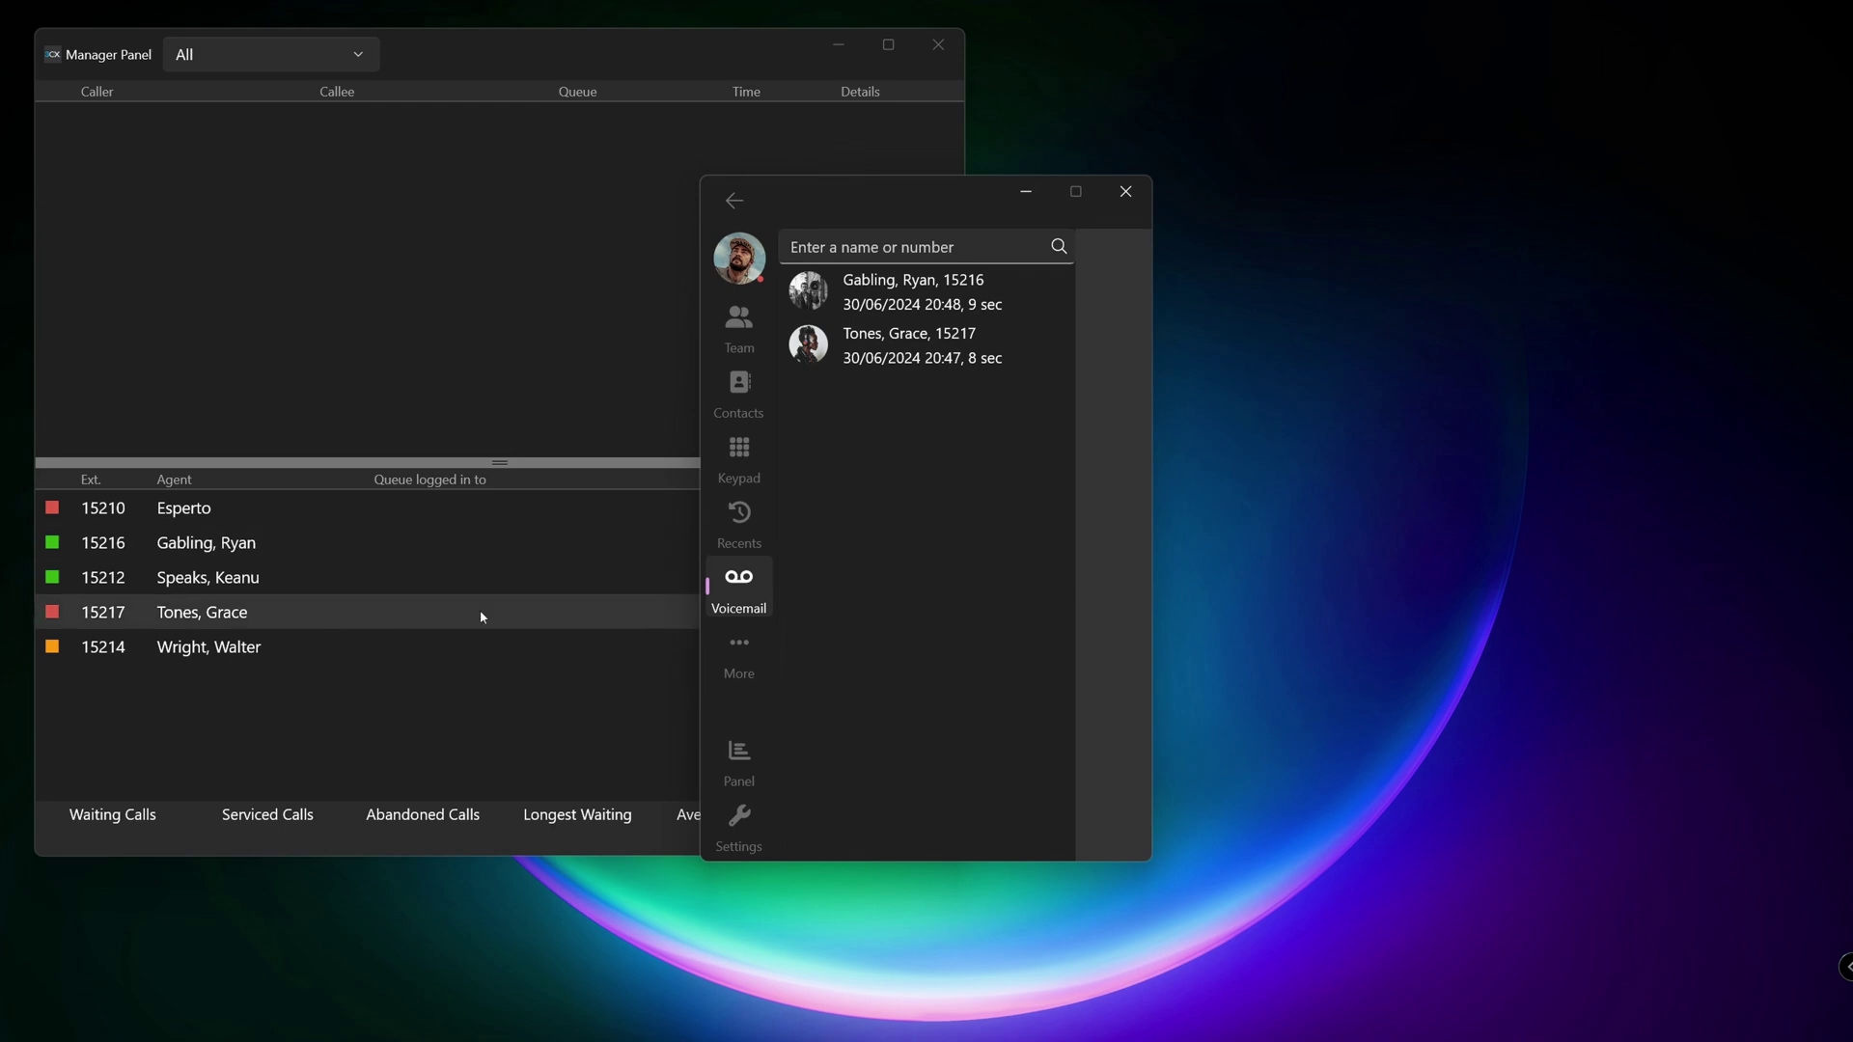
{"action": "left_click", "coordinate": [926, 58]}
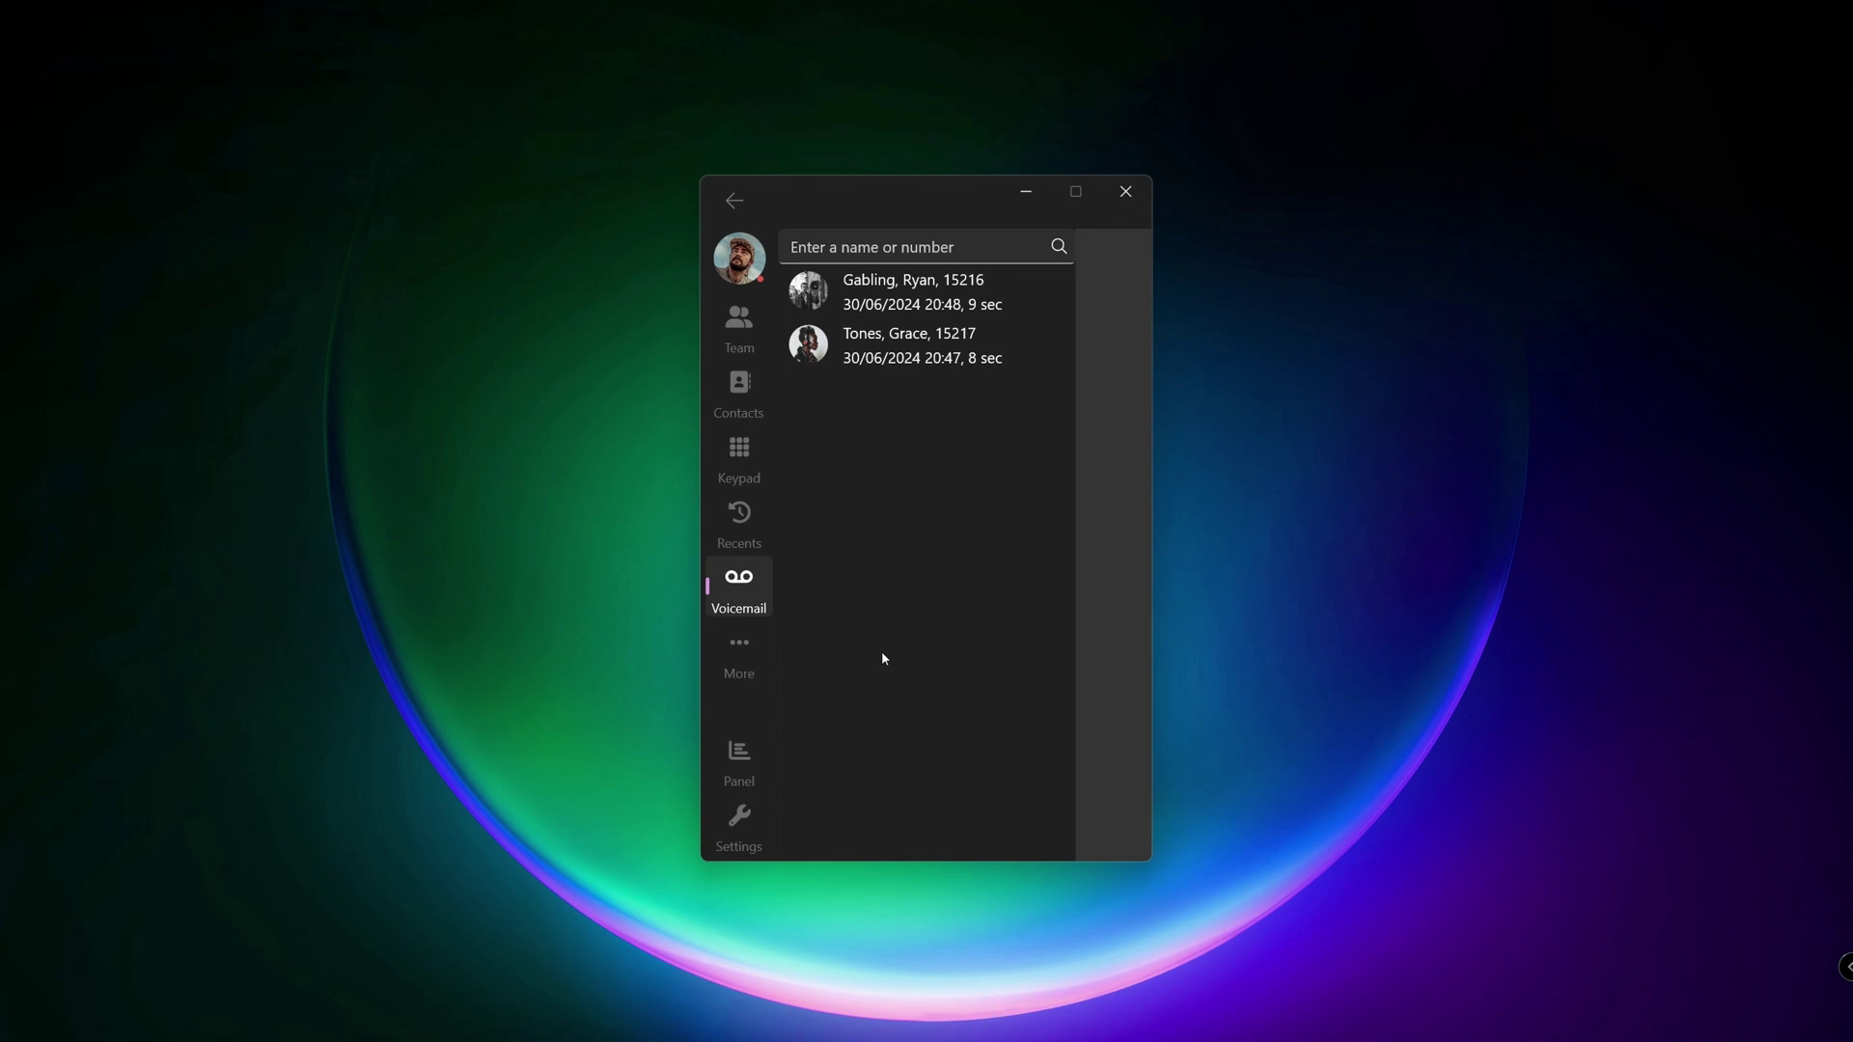
{"action": "left_click", "coordinate": [738, 832]}
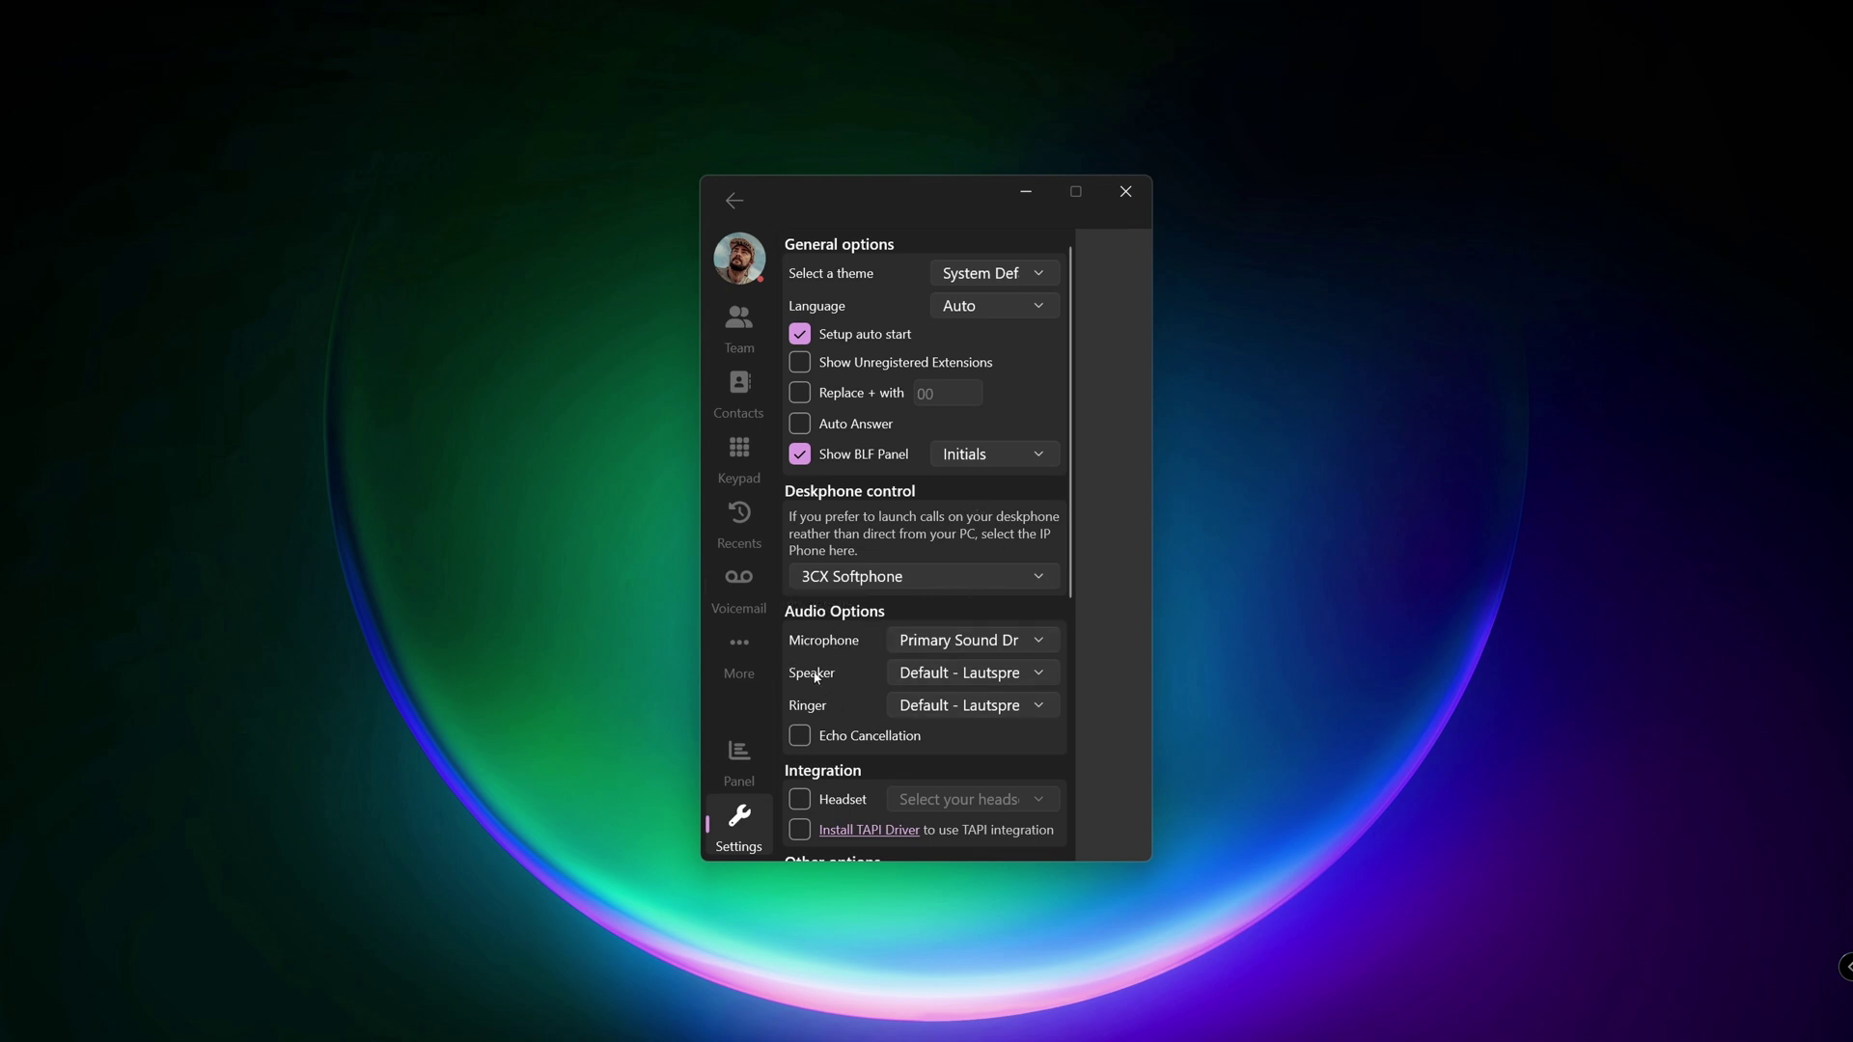
Review the app's settings from General options down to the hotkeys, and open the team list.
{"action": "scroll", "coordinate": [849, 690], "scroll_direction": "down", "scroll_amount": 5}
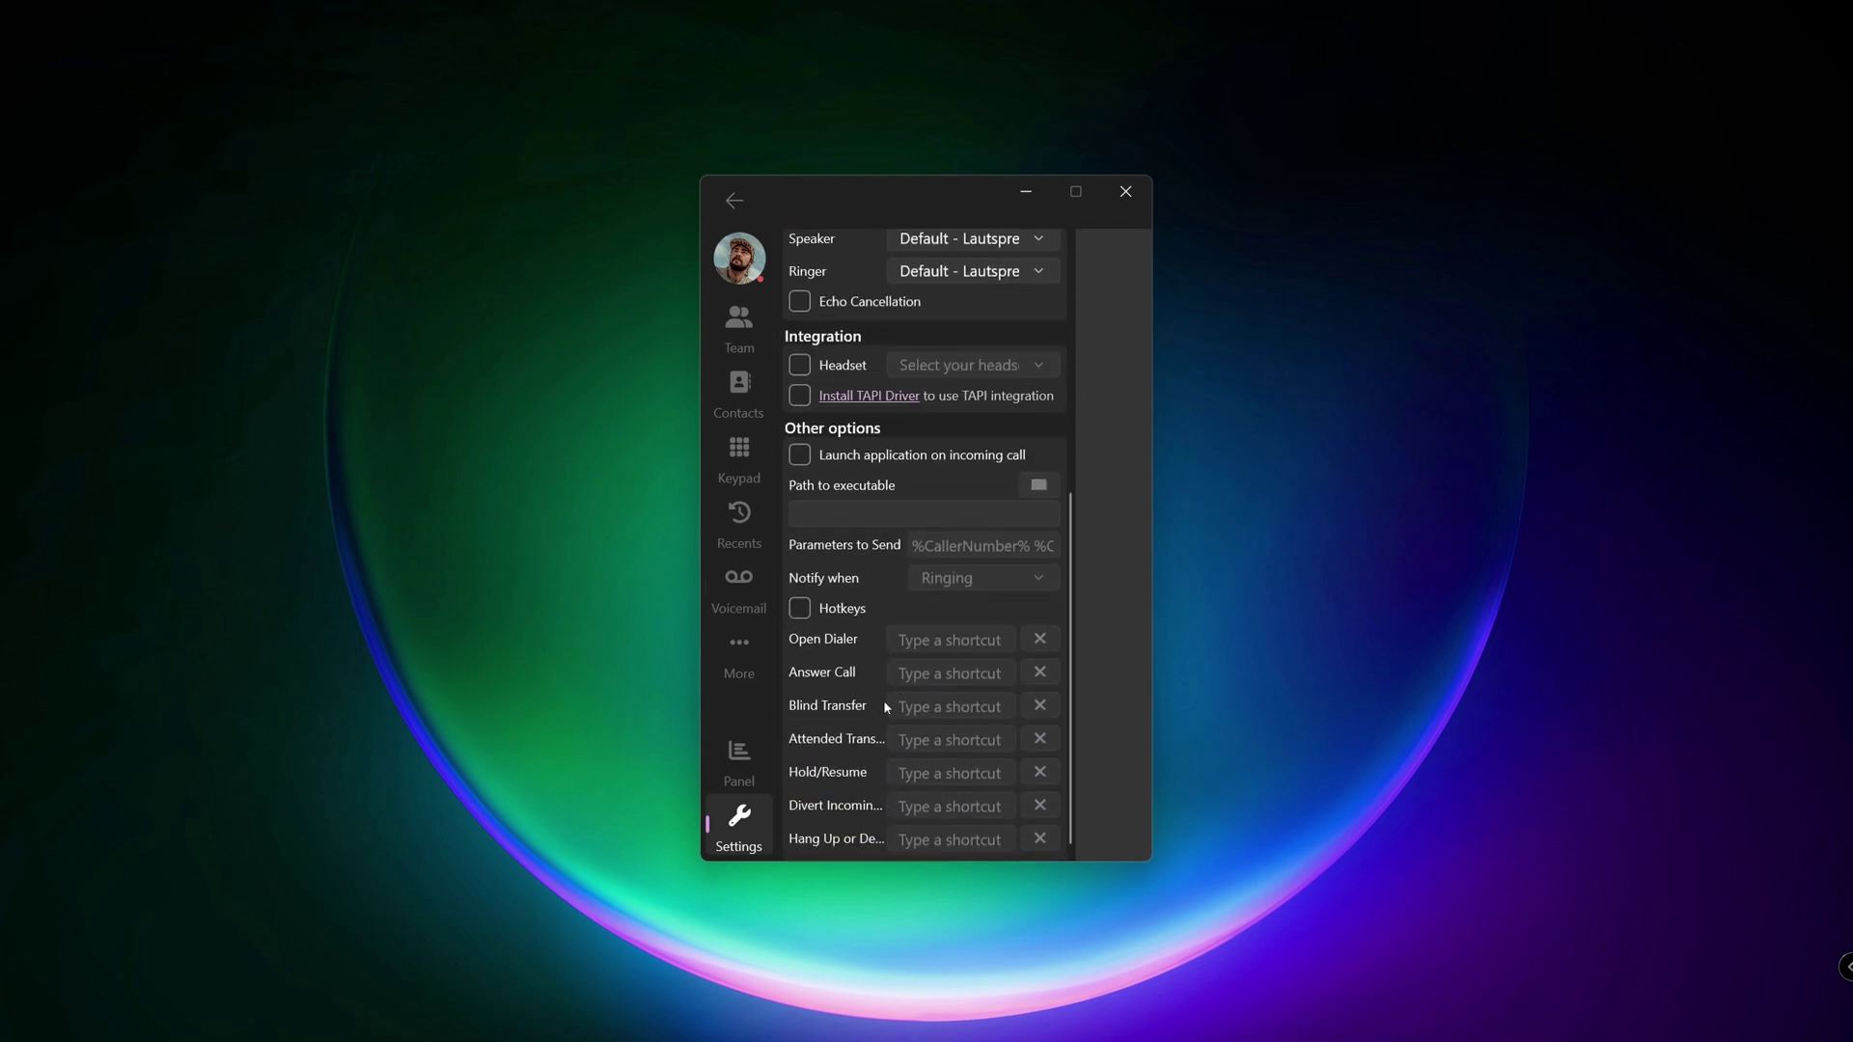
{"action": "scroll", "coordinate": [885, 705], "scroll_direction": "up", "scroll_amount": 5}
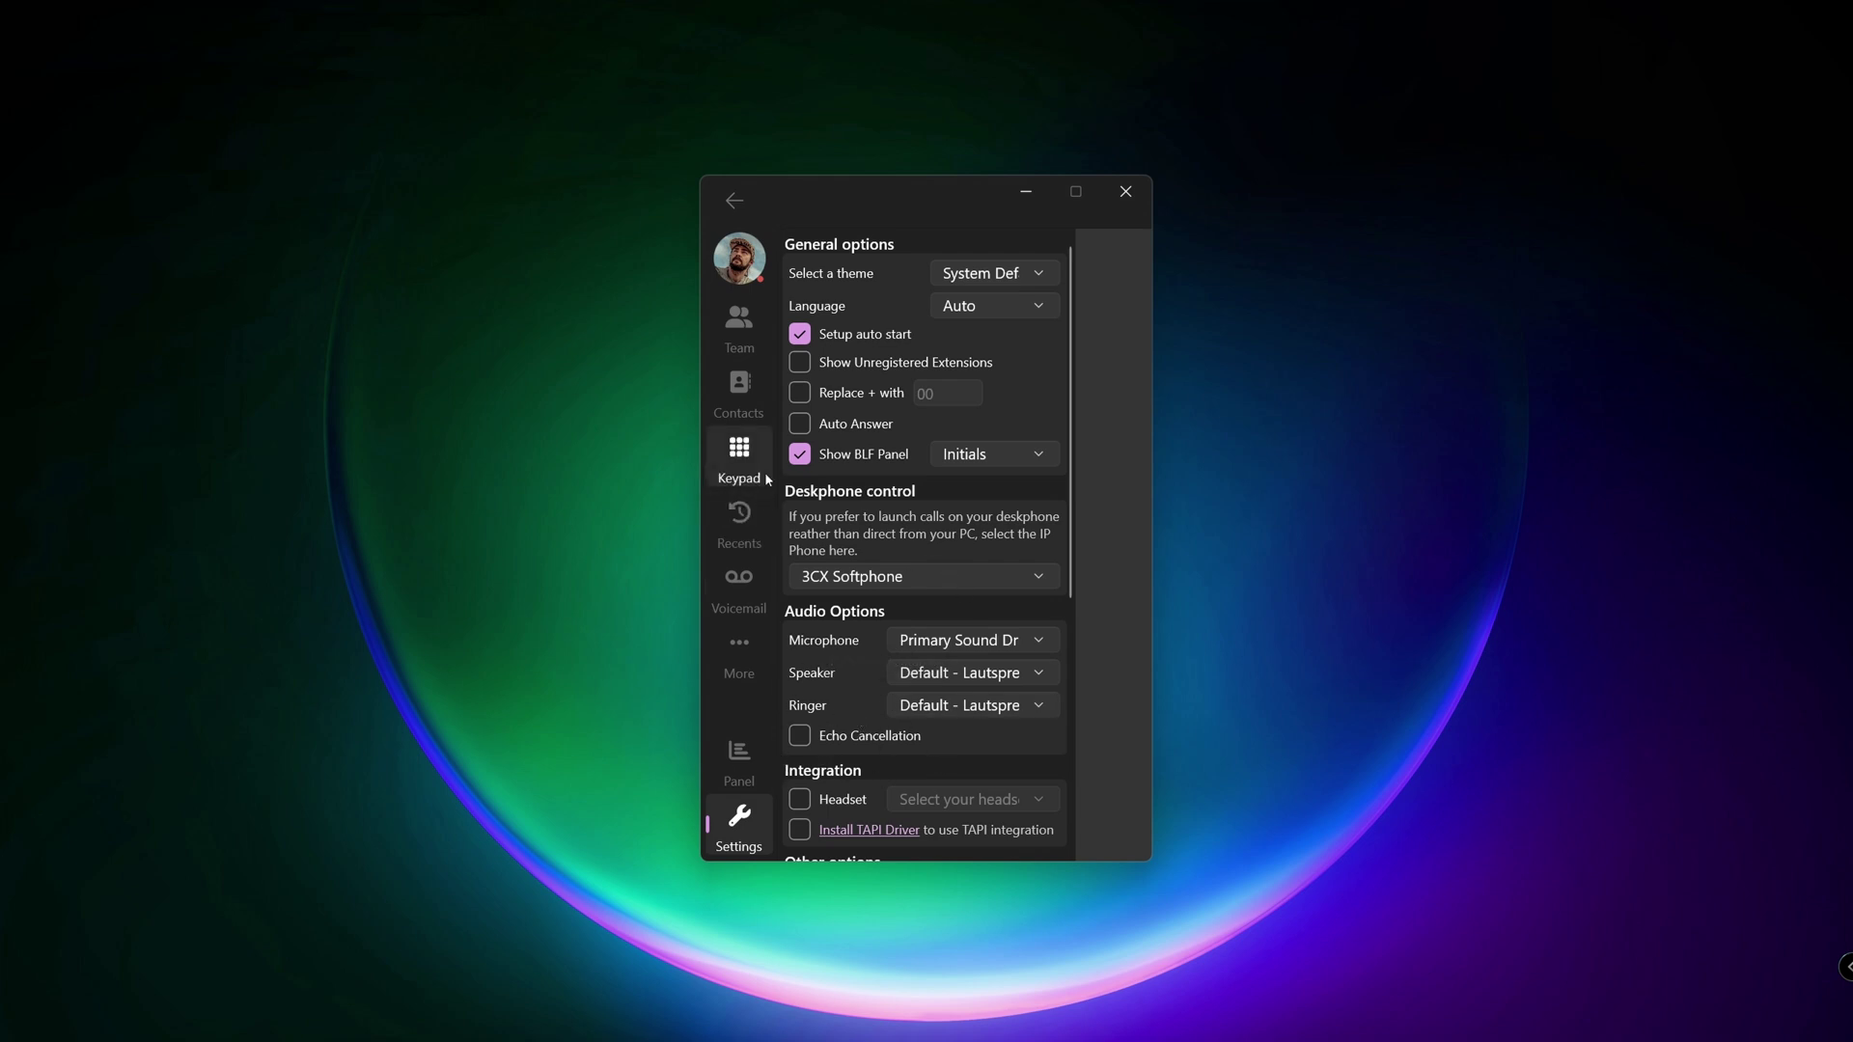
{"action": "left_click", "coordinate": [746, 342]}
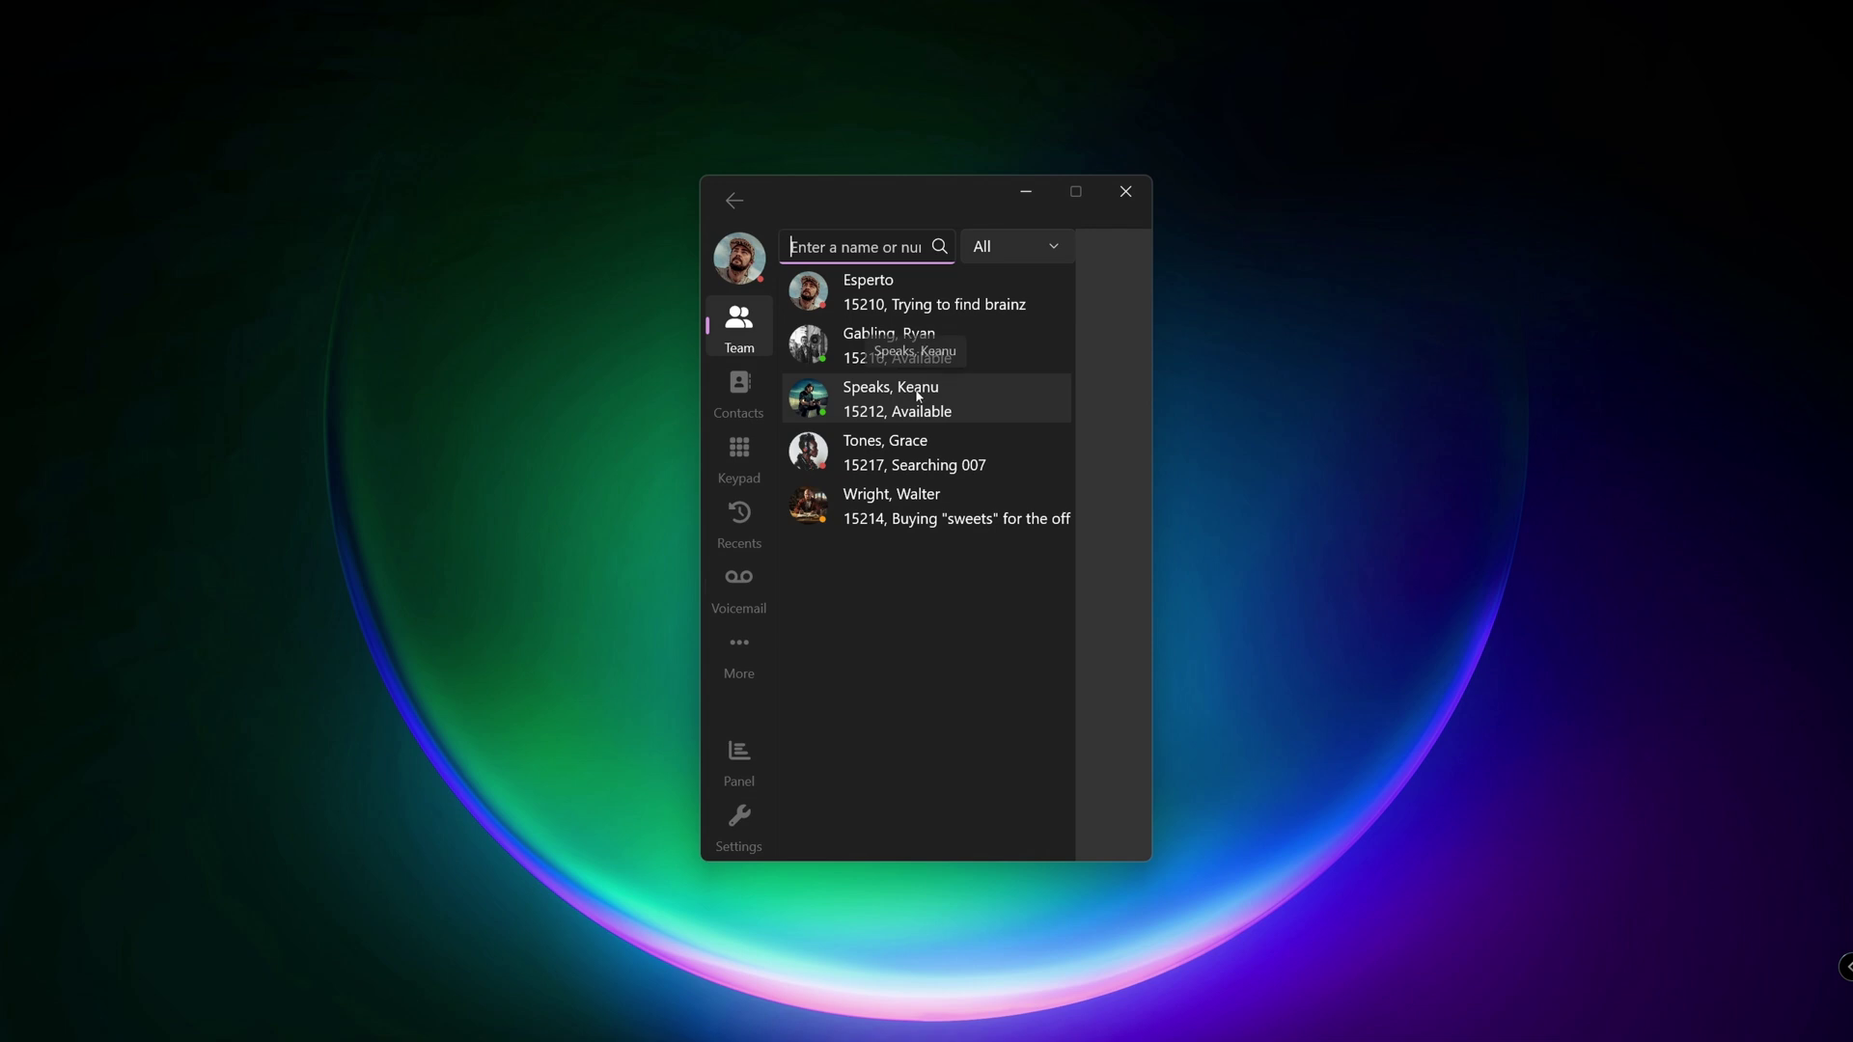
Set the user's own status to Available from the profile.
{"action": "double_click", "coordinate": [912, 360]}
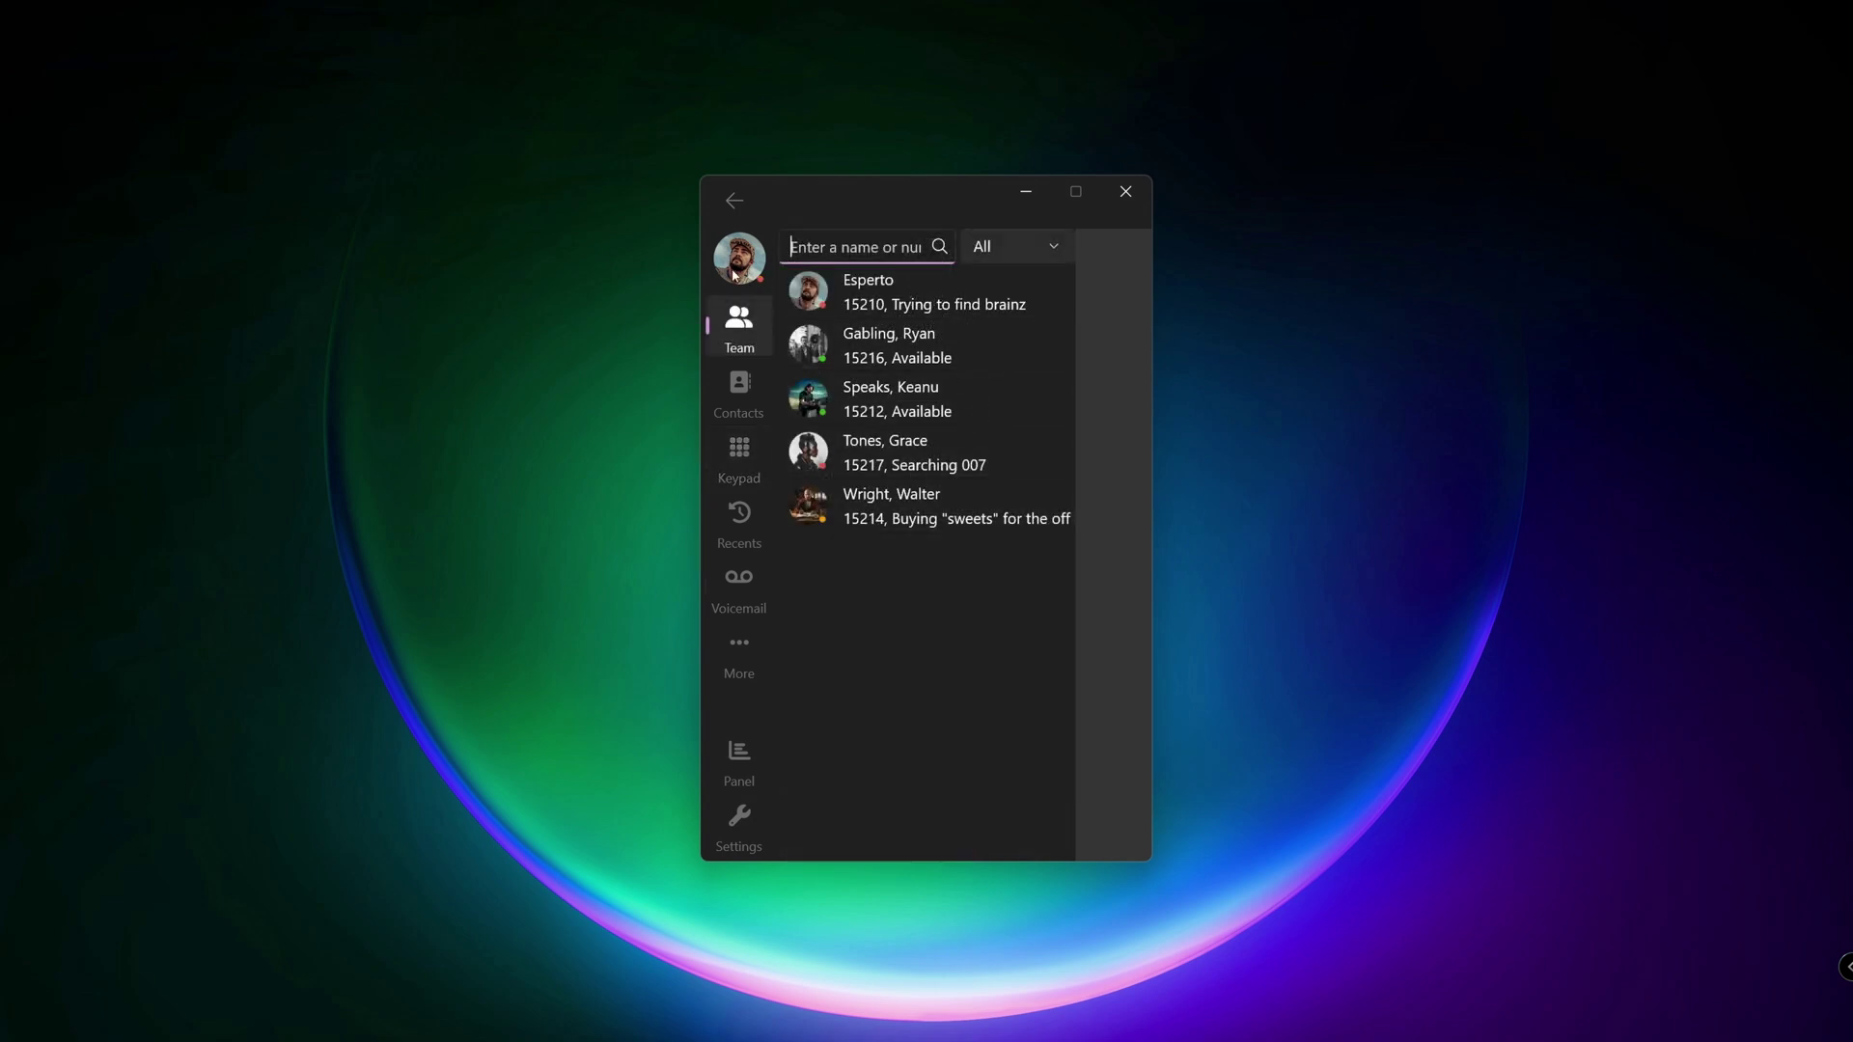
{"action": "left_click", "coordinate": [743, 267]}
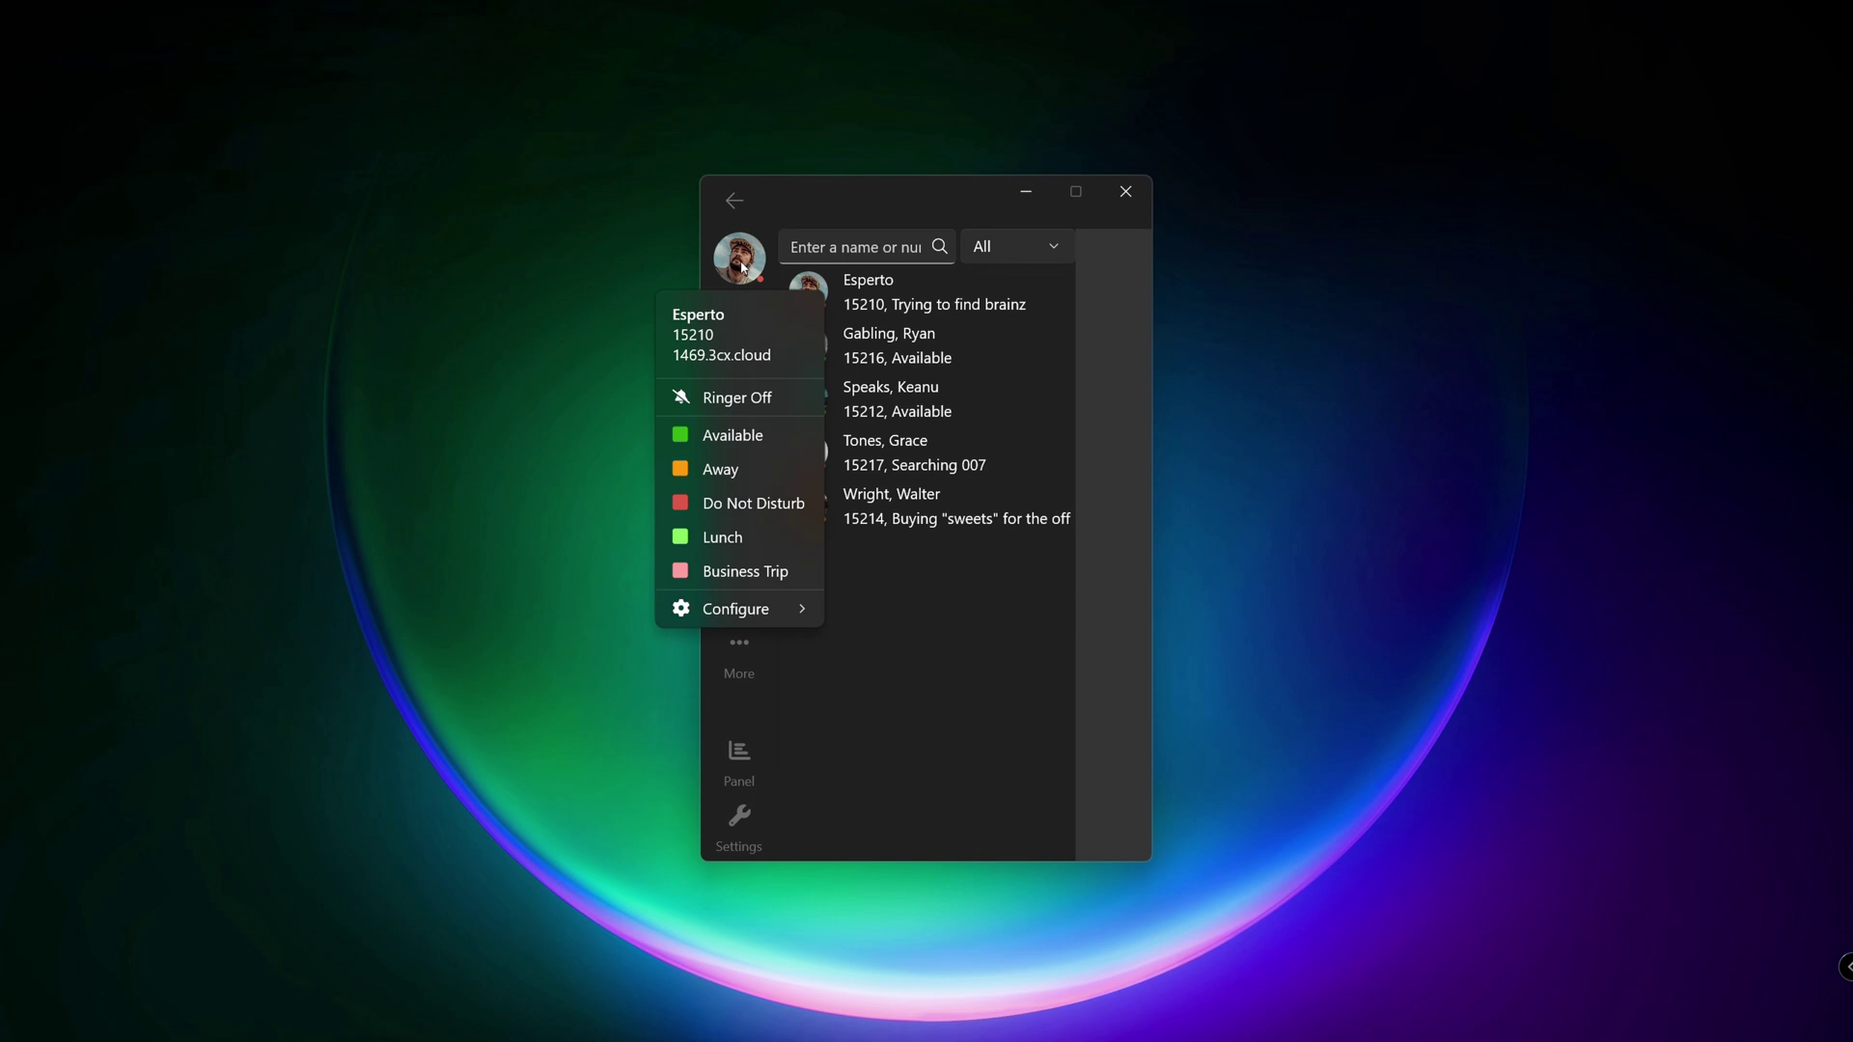
{"action": "left_click", "coordinate": [738, 436]}
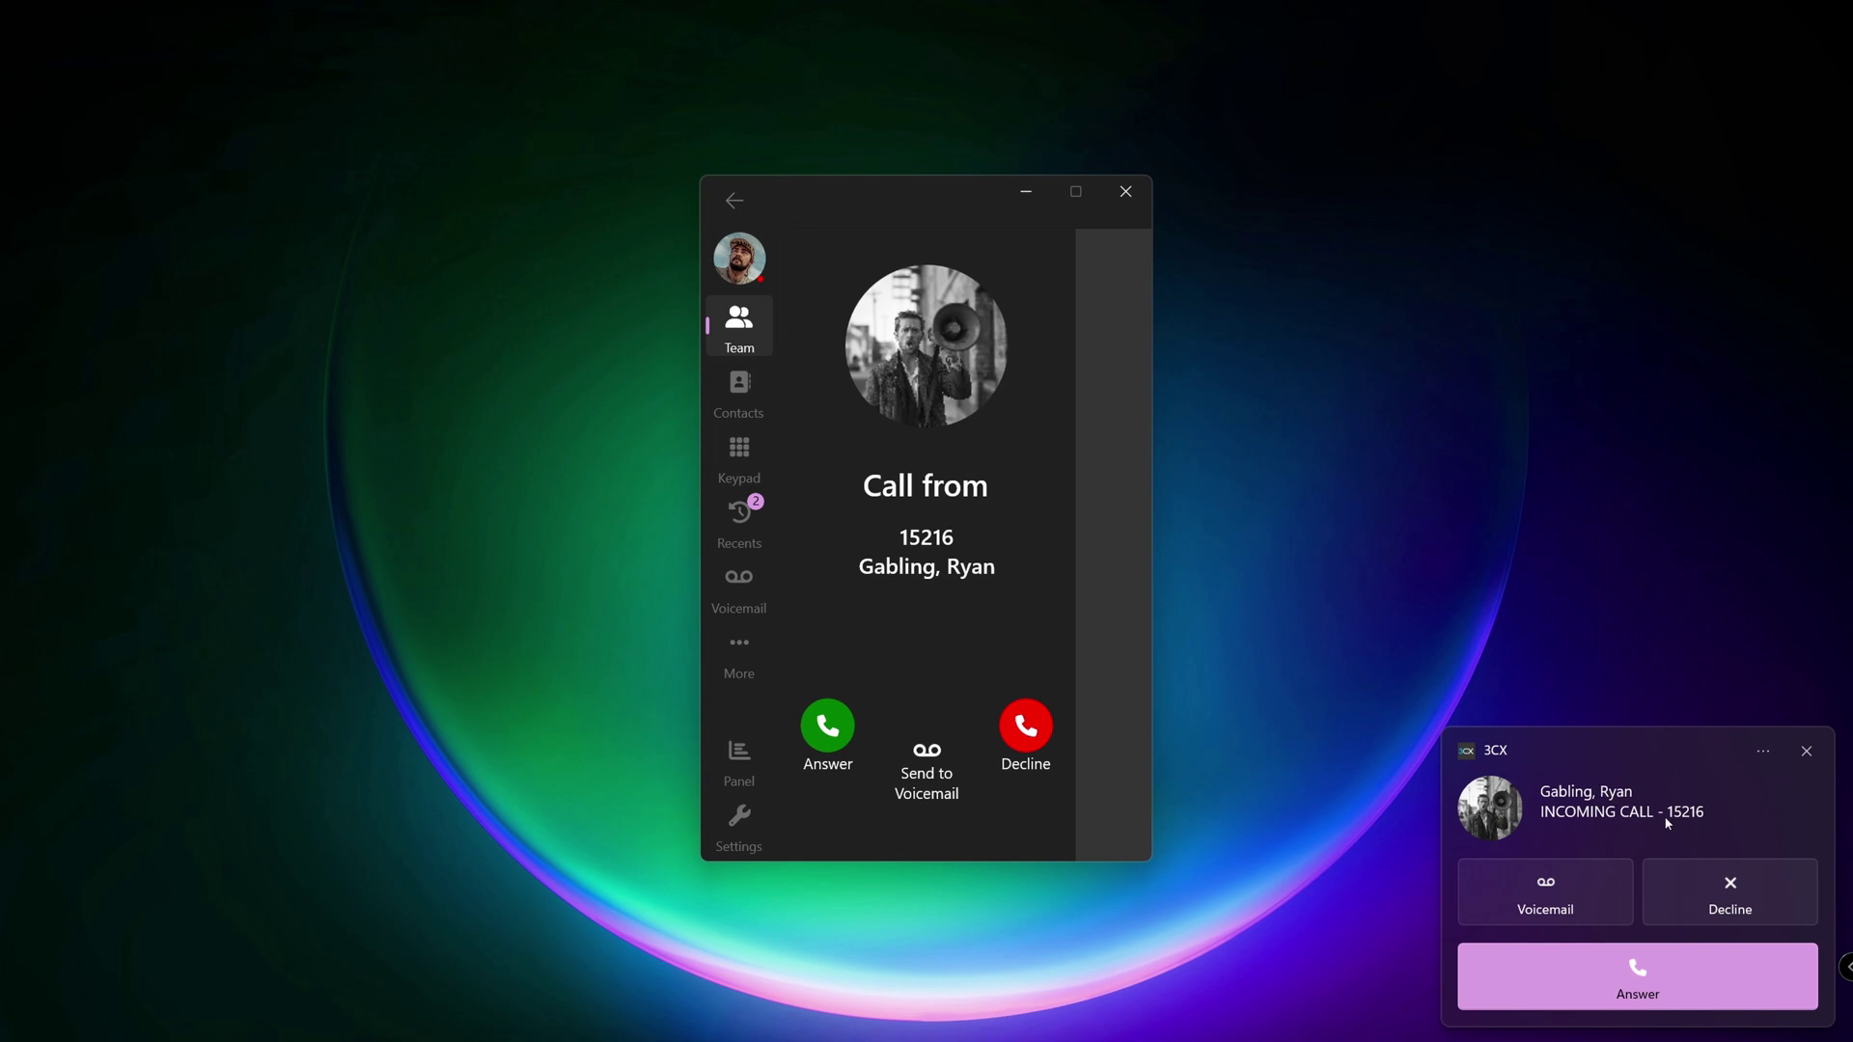
Answer the colleague's incoming call, and turn Hold and Mute on and off in turn.
{"action": "left_click", "coordinate": [1634, 980]}
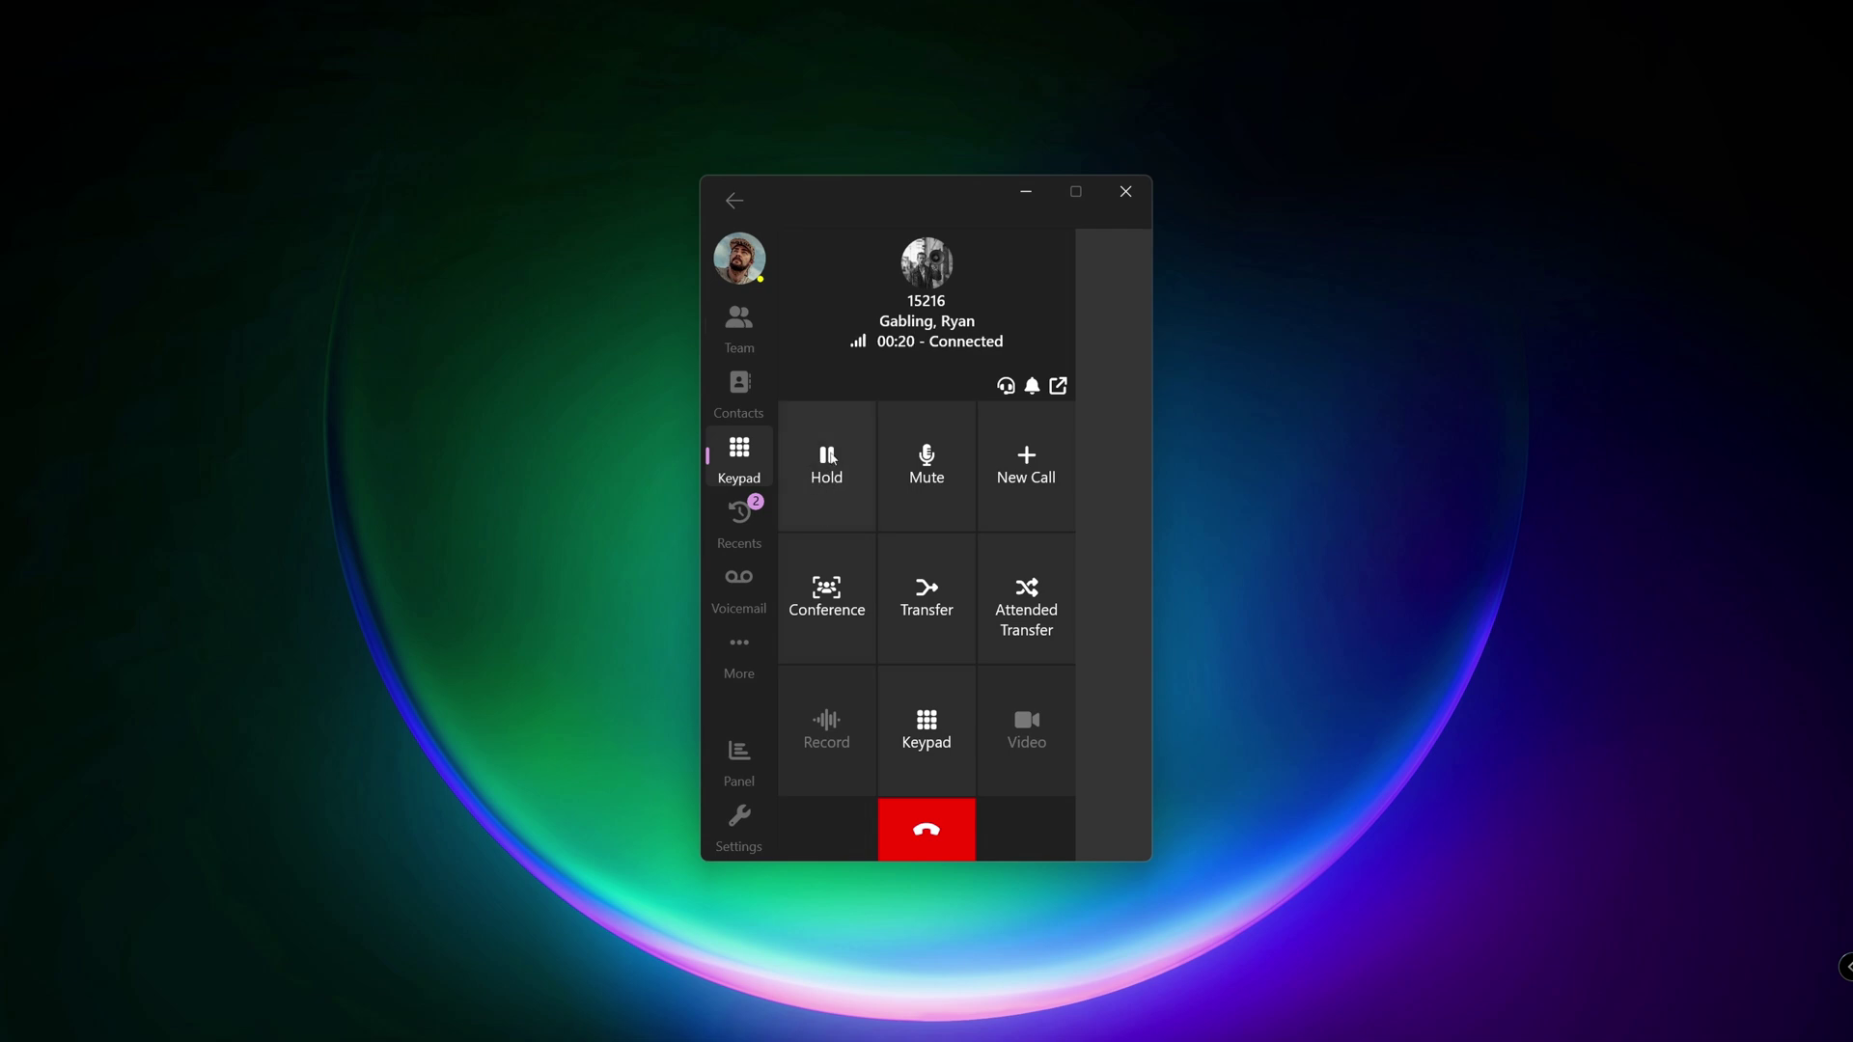
{"action": "left_click", "coordinate": [827, 461]}
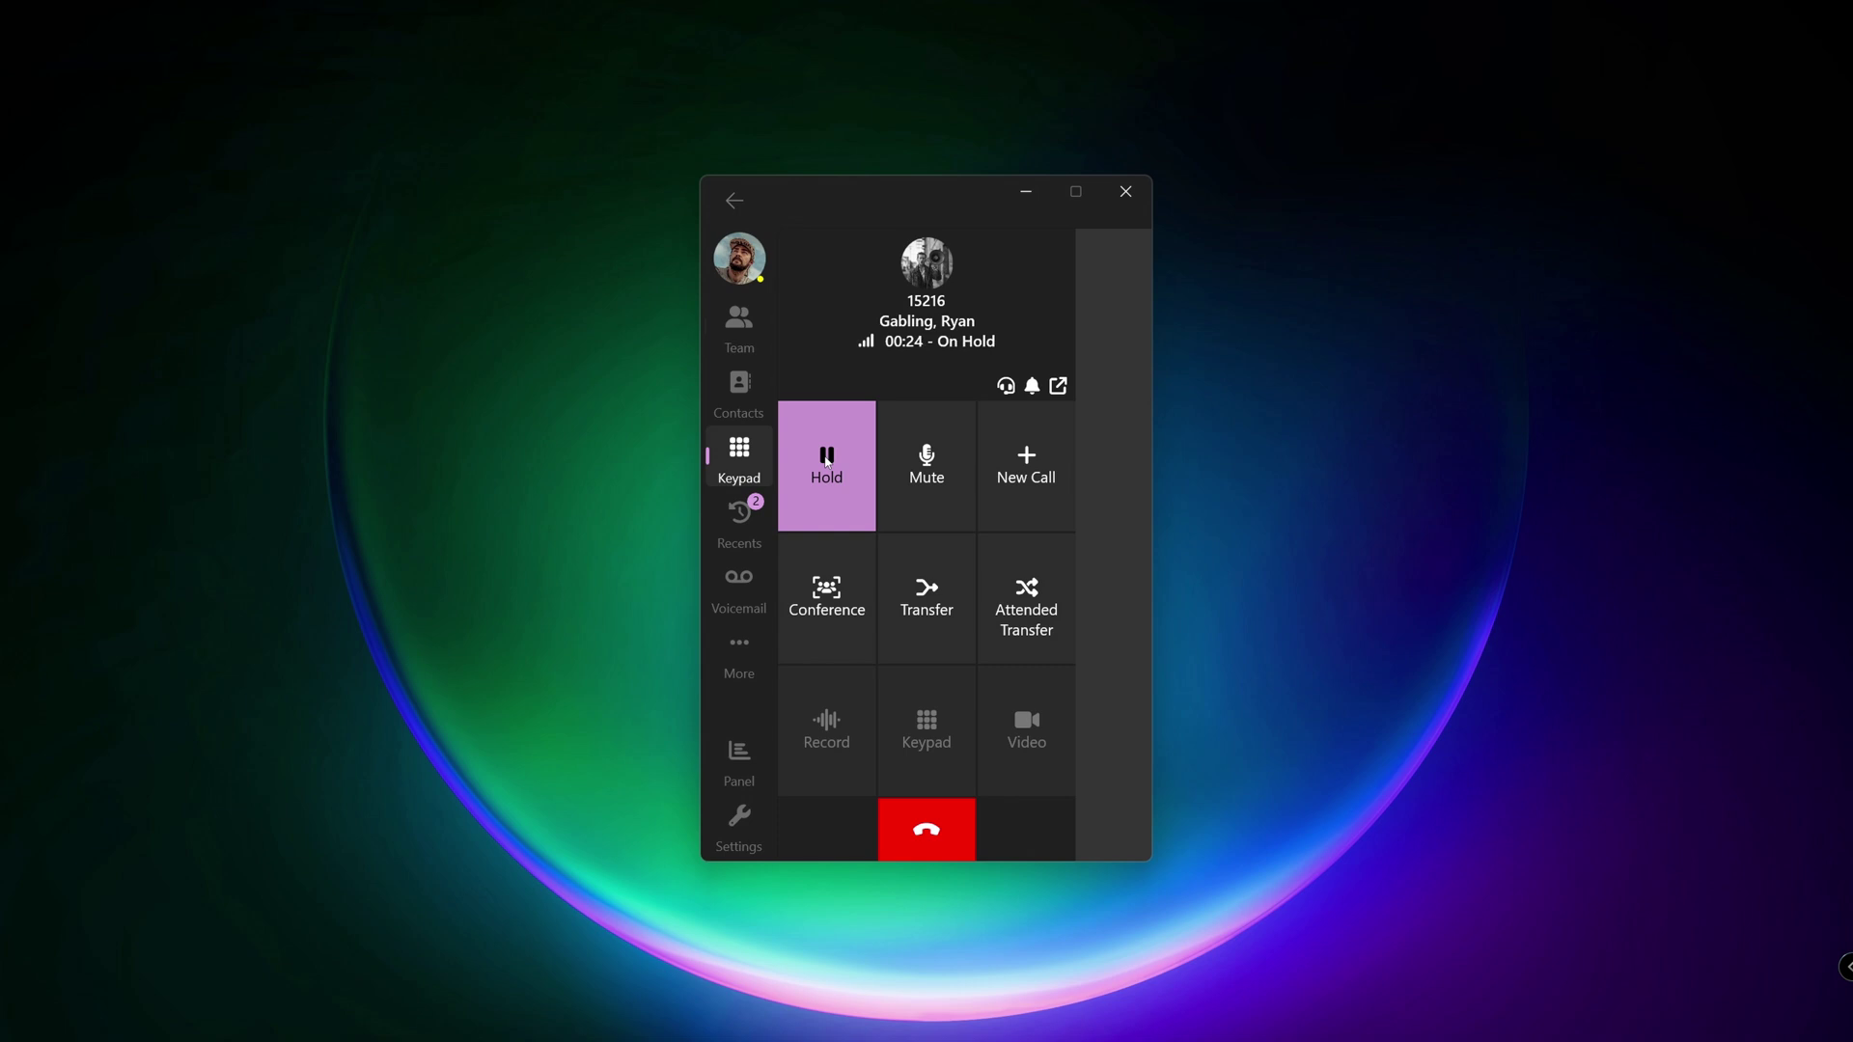
{"action": "left_click", "coordinate": [843, 456]}
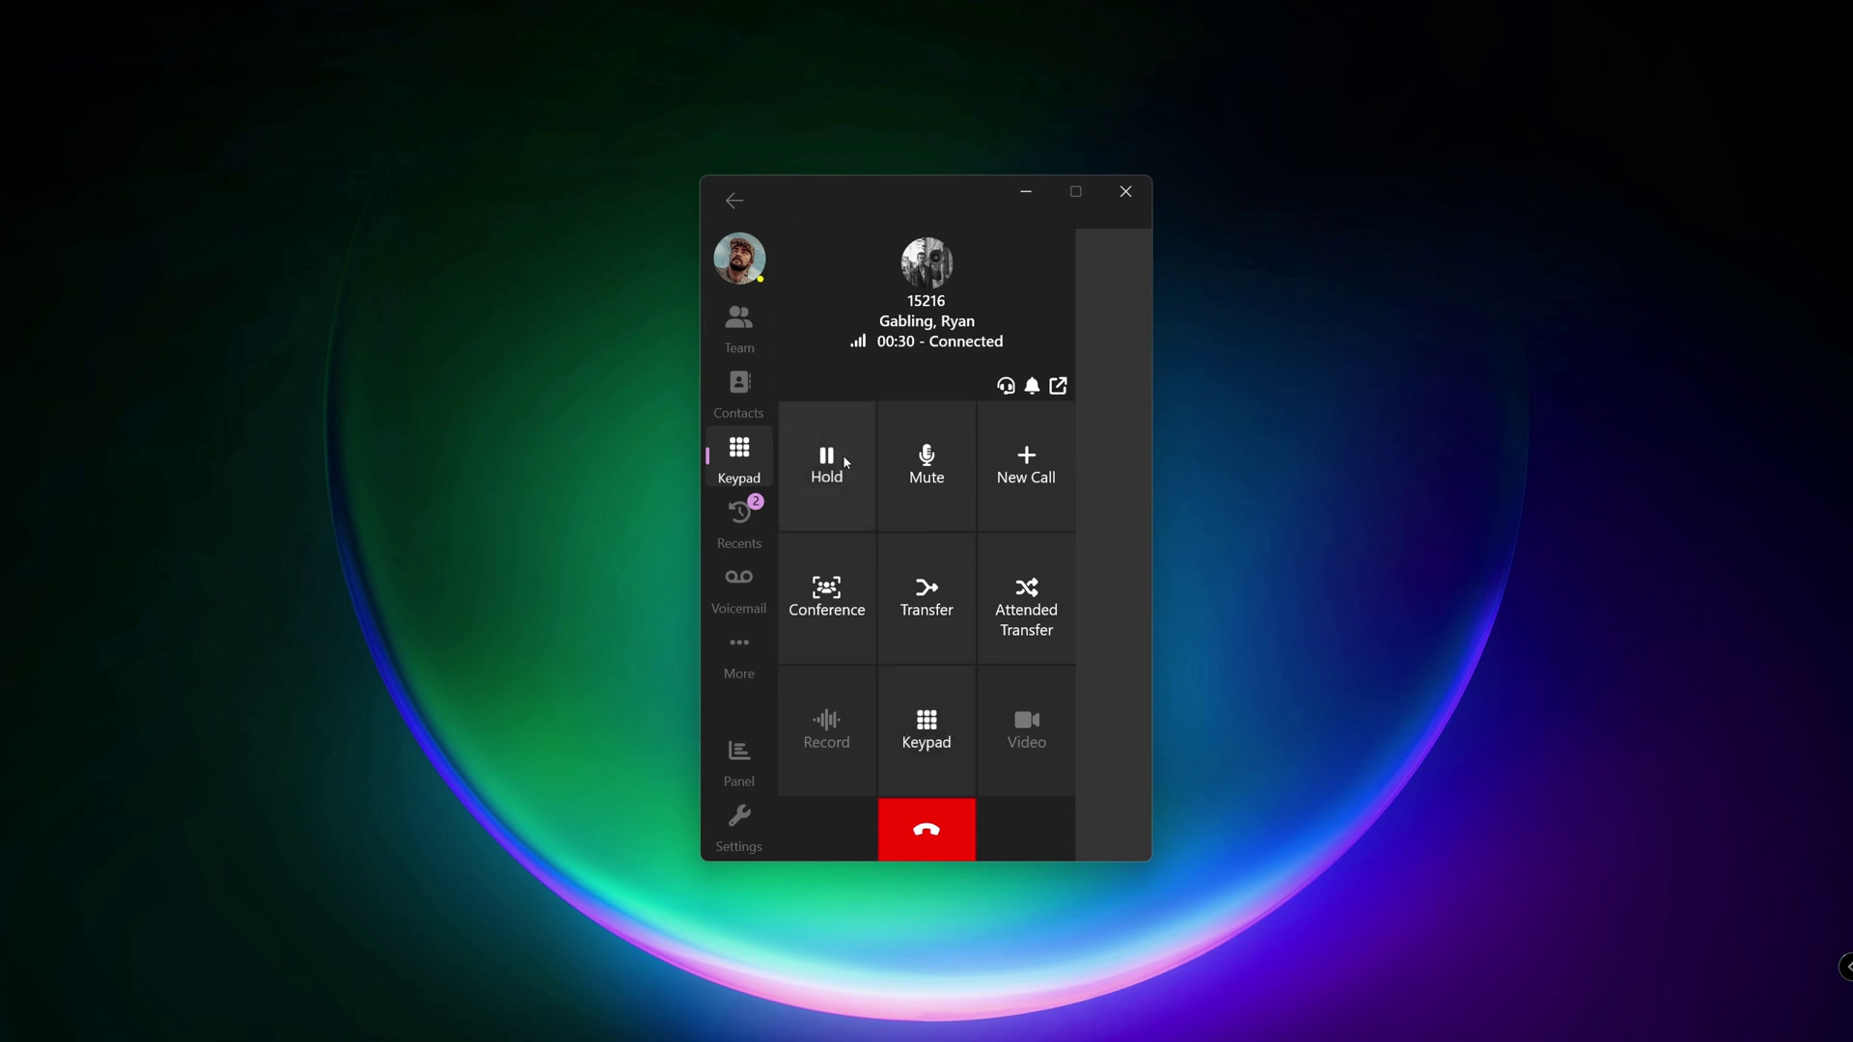
{"action": "left_click", "coordinate": [916, 472]}
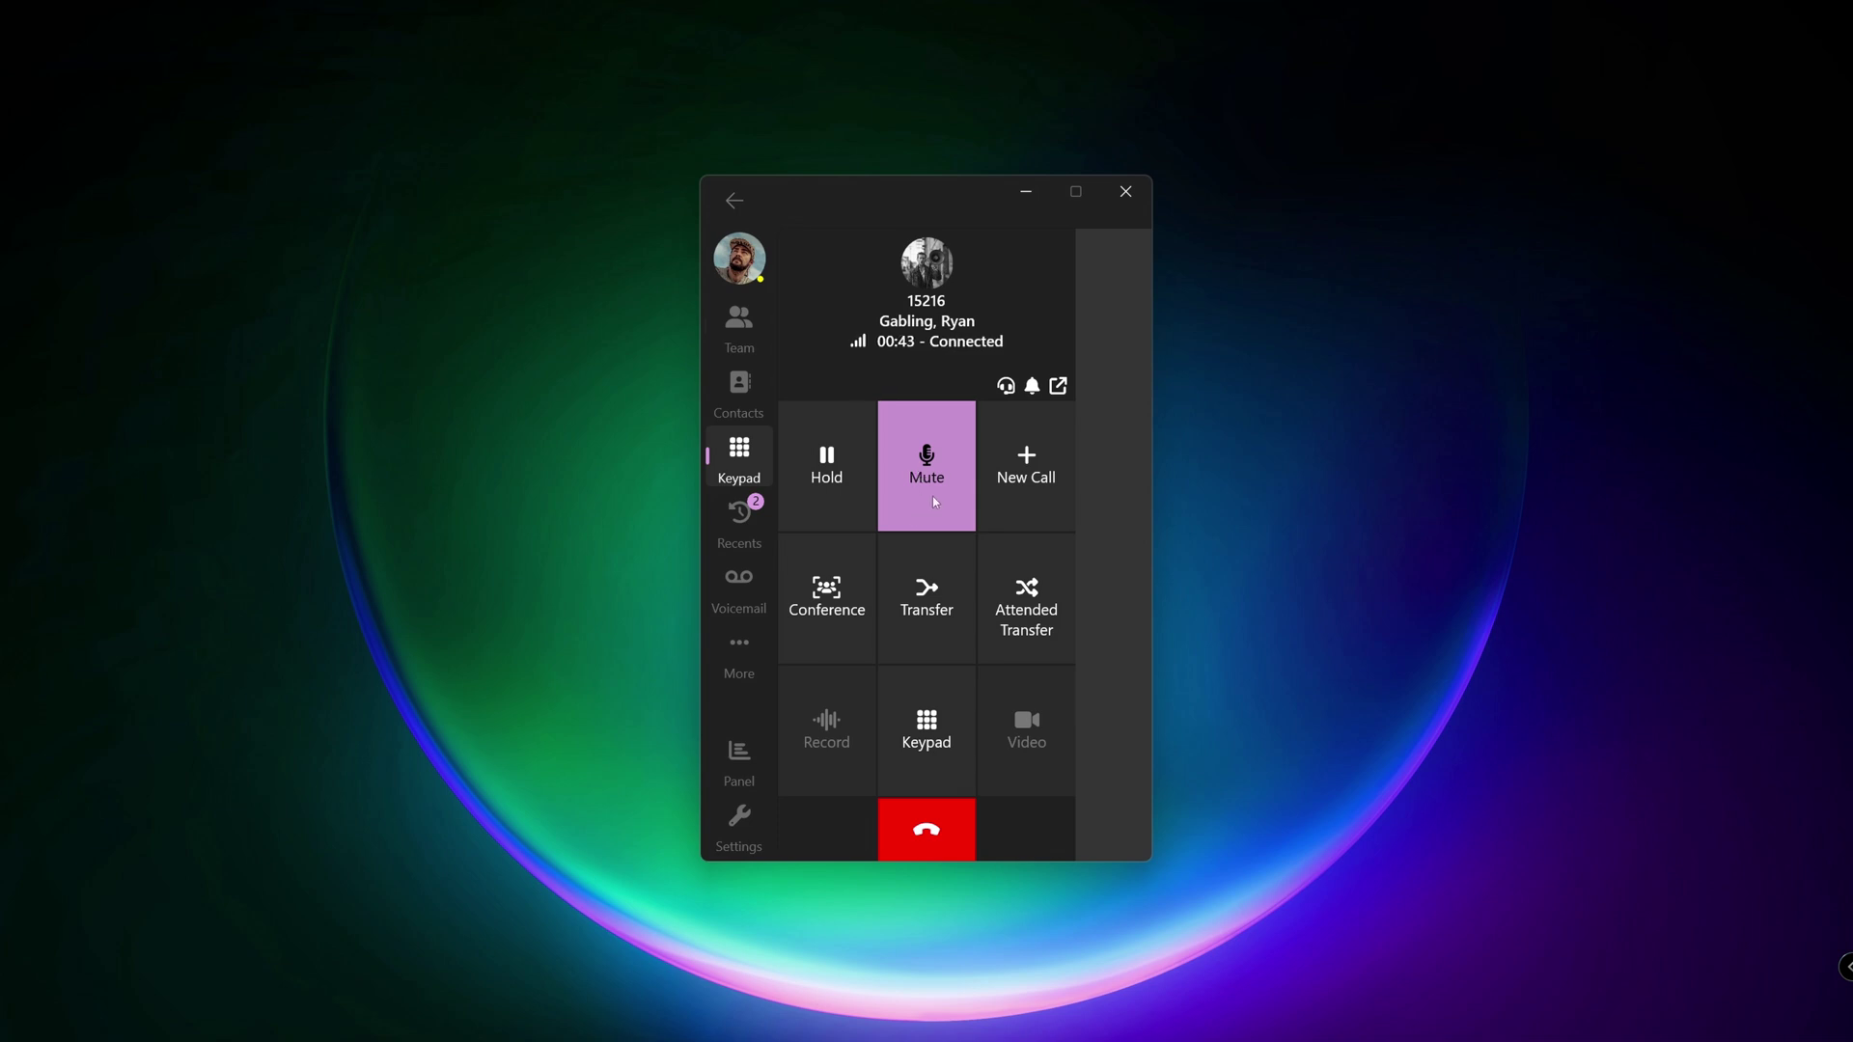
{"action": "left_click", "coordinate": [934, 501]}
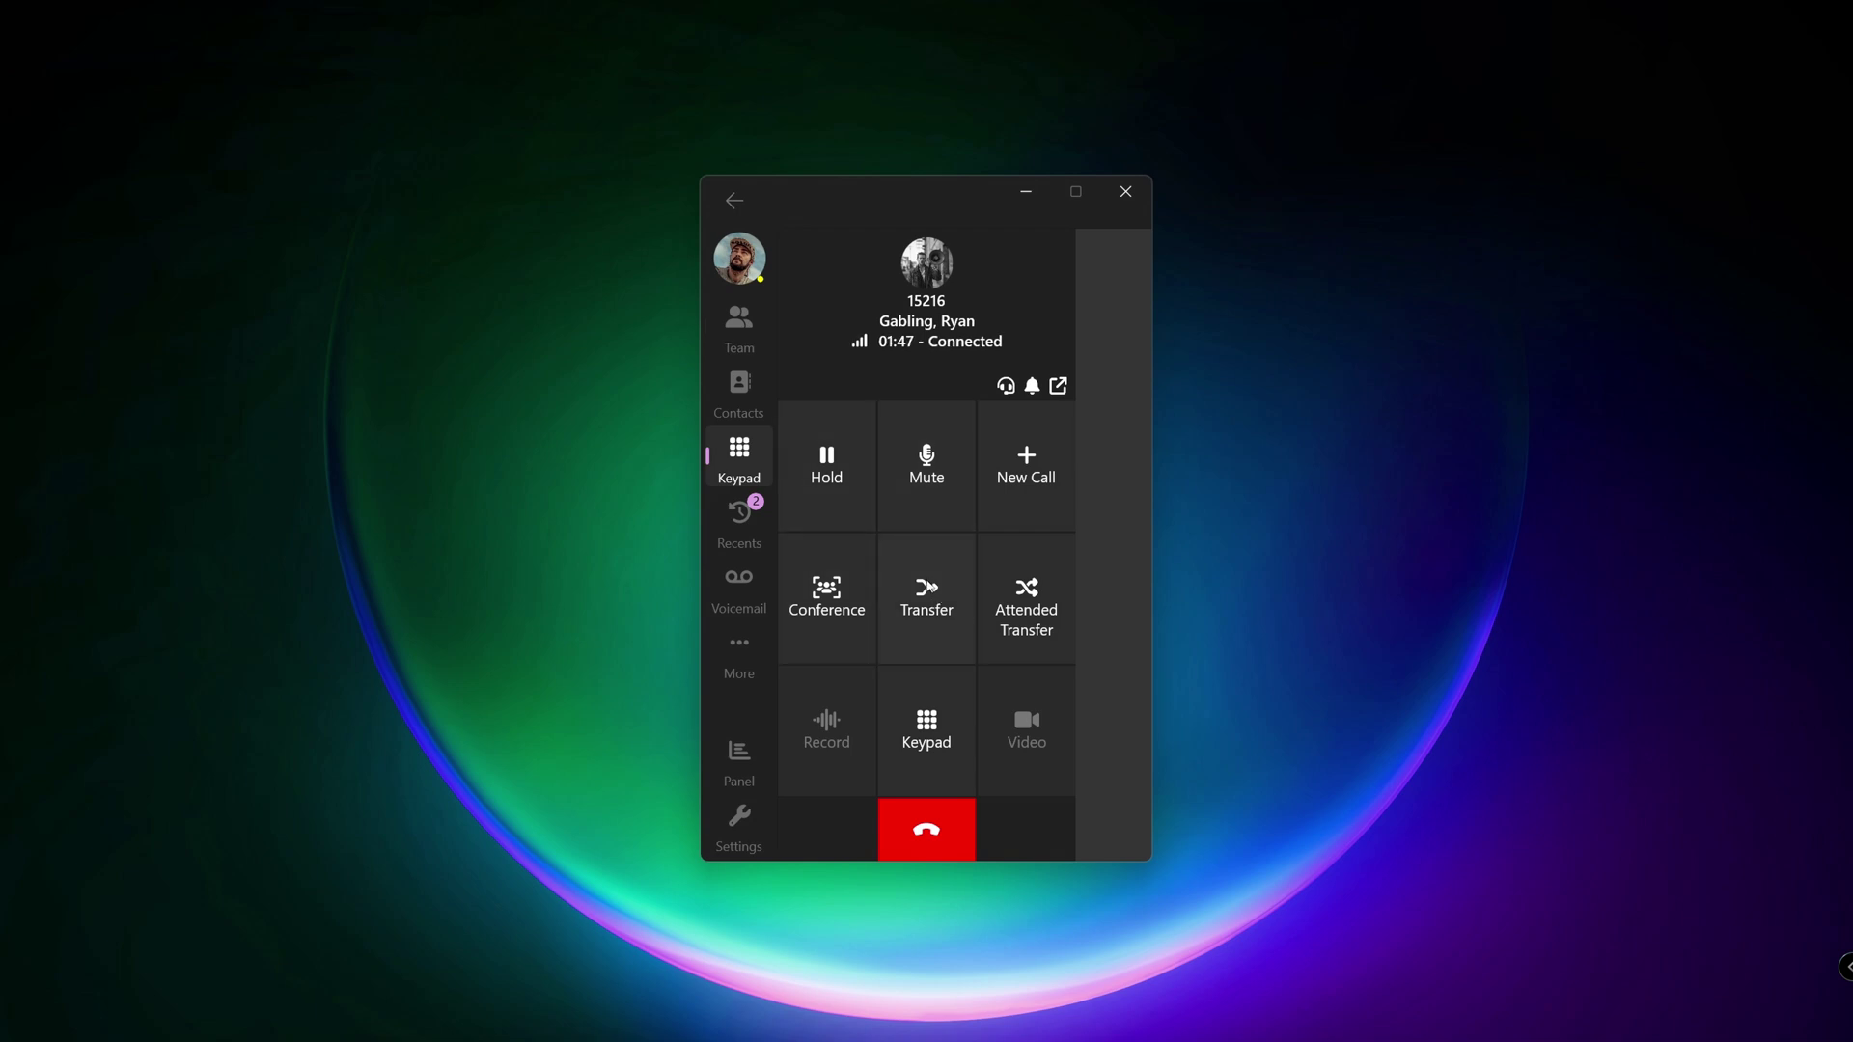
Transfer the active call directly to the colleague matching "Gr".
{"action": "left_click", "coordinate": [923, 592]}
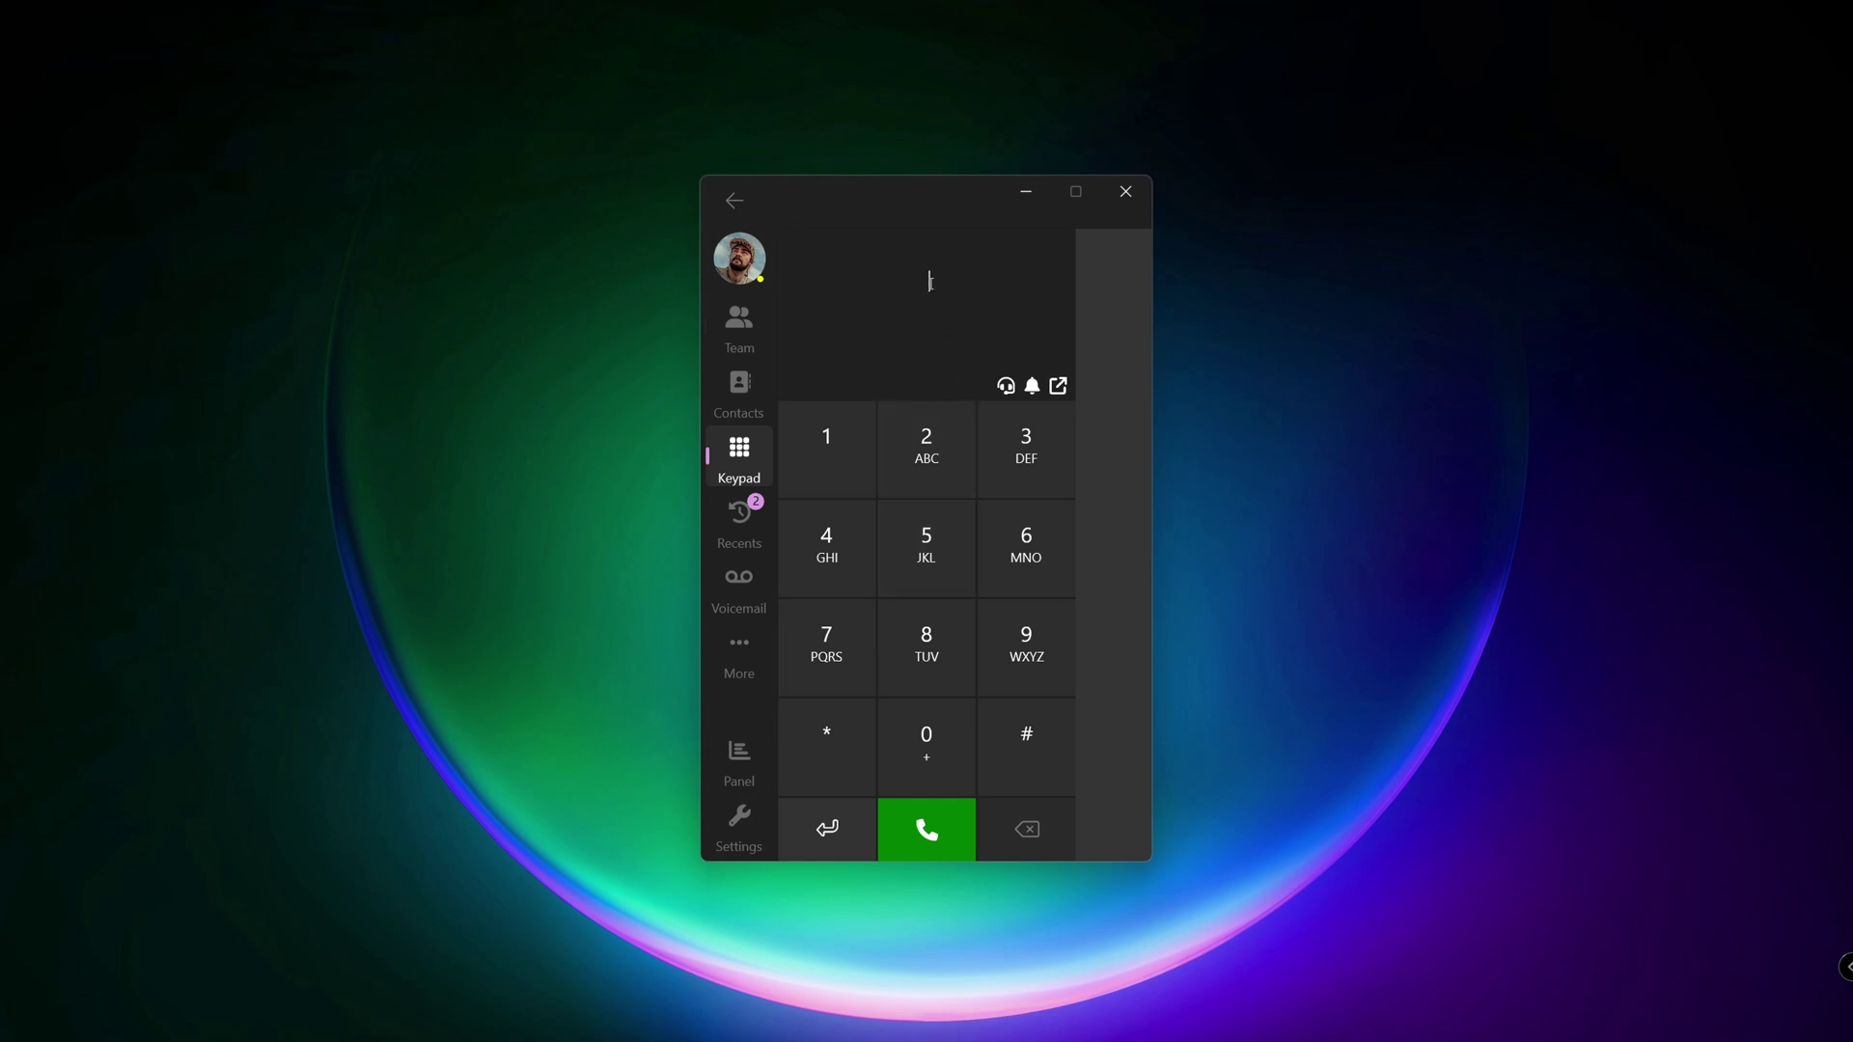
{"action": "type", "text": "Gr"}
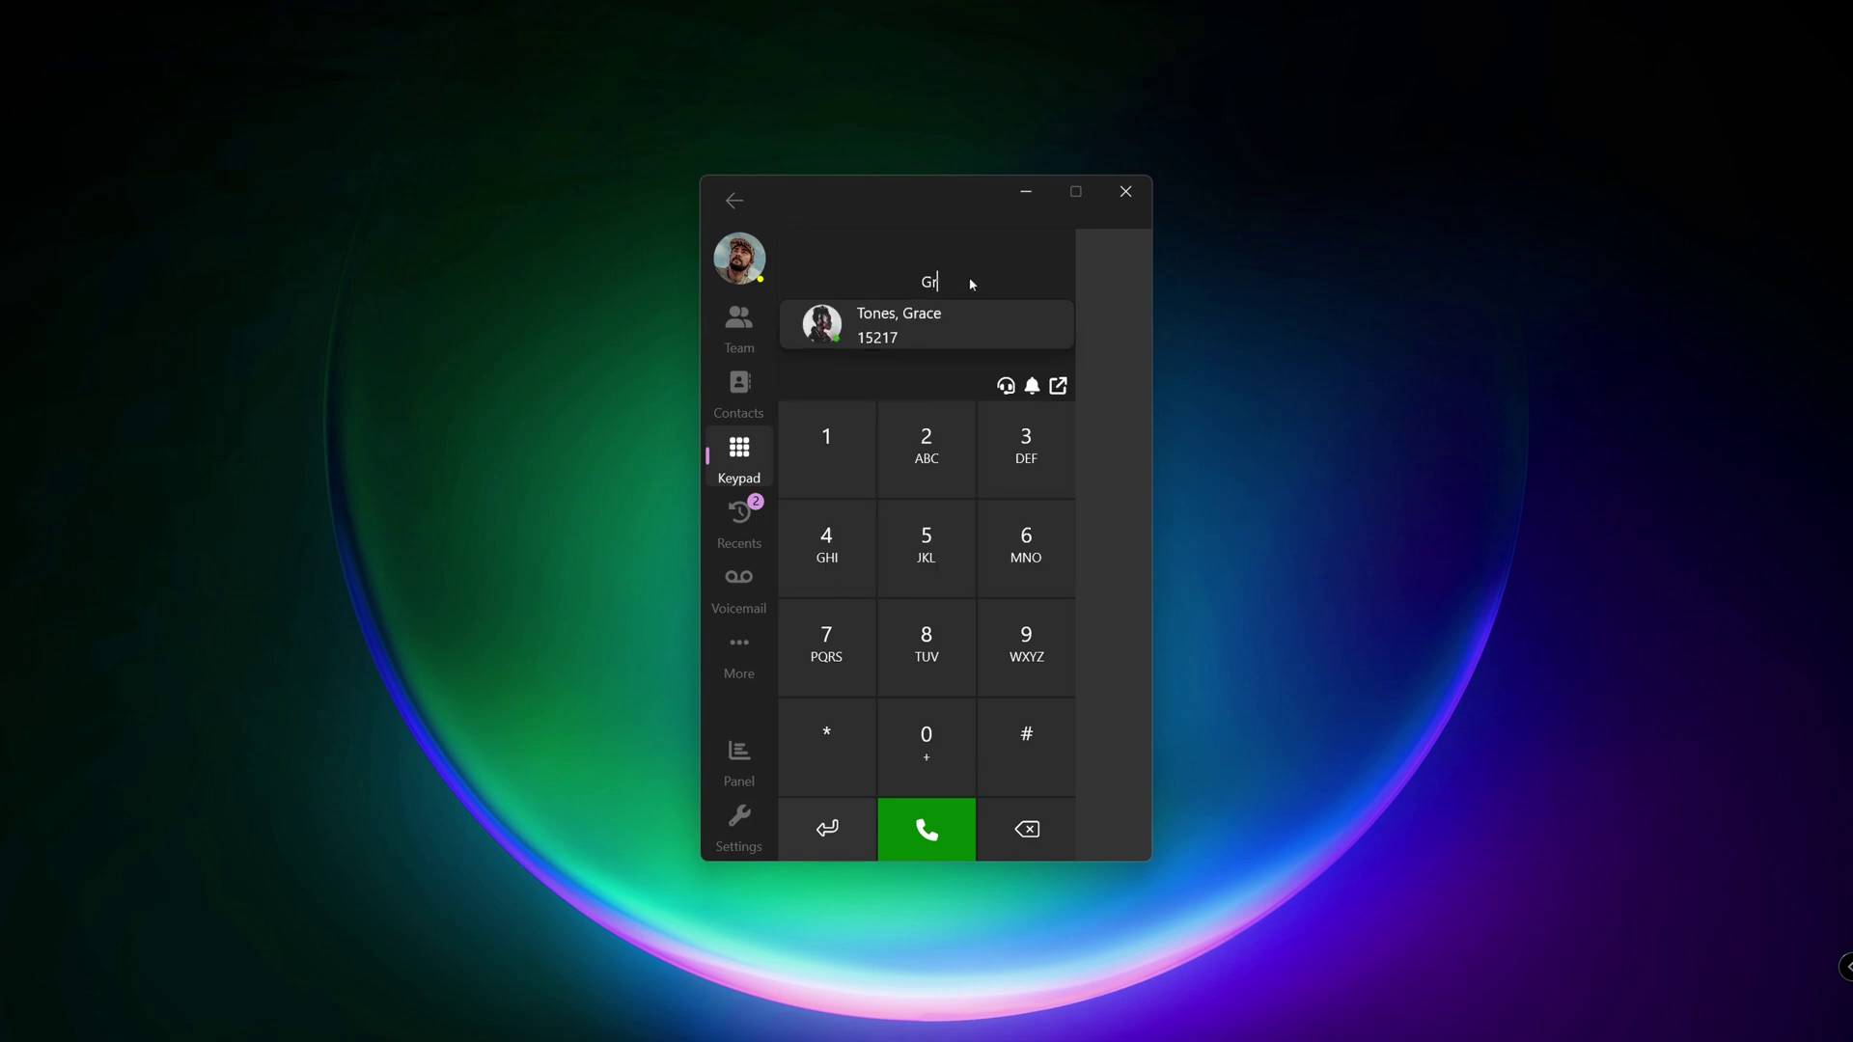
{"action": "left_click", "coordinate": [934, 321]}
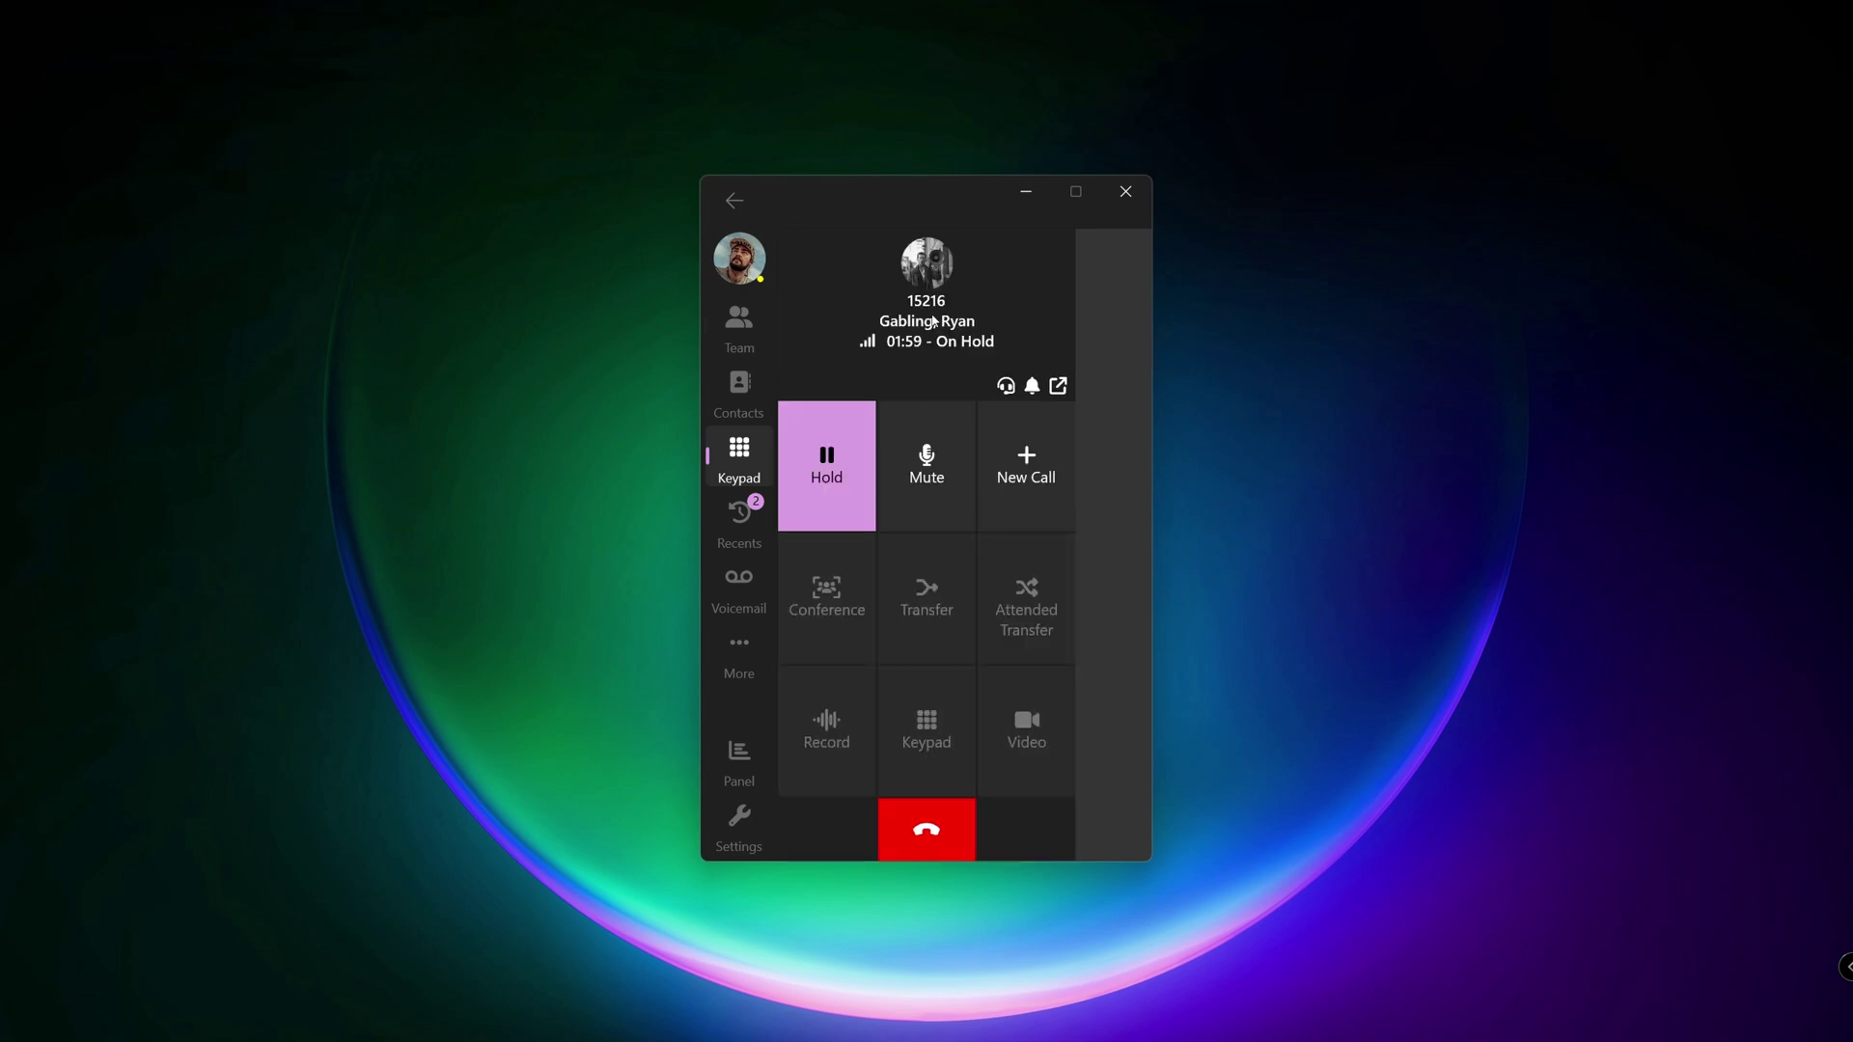
{"action": "left_click", "coordinate": [933, 836]}
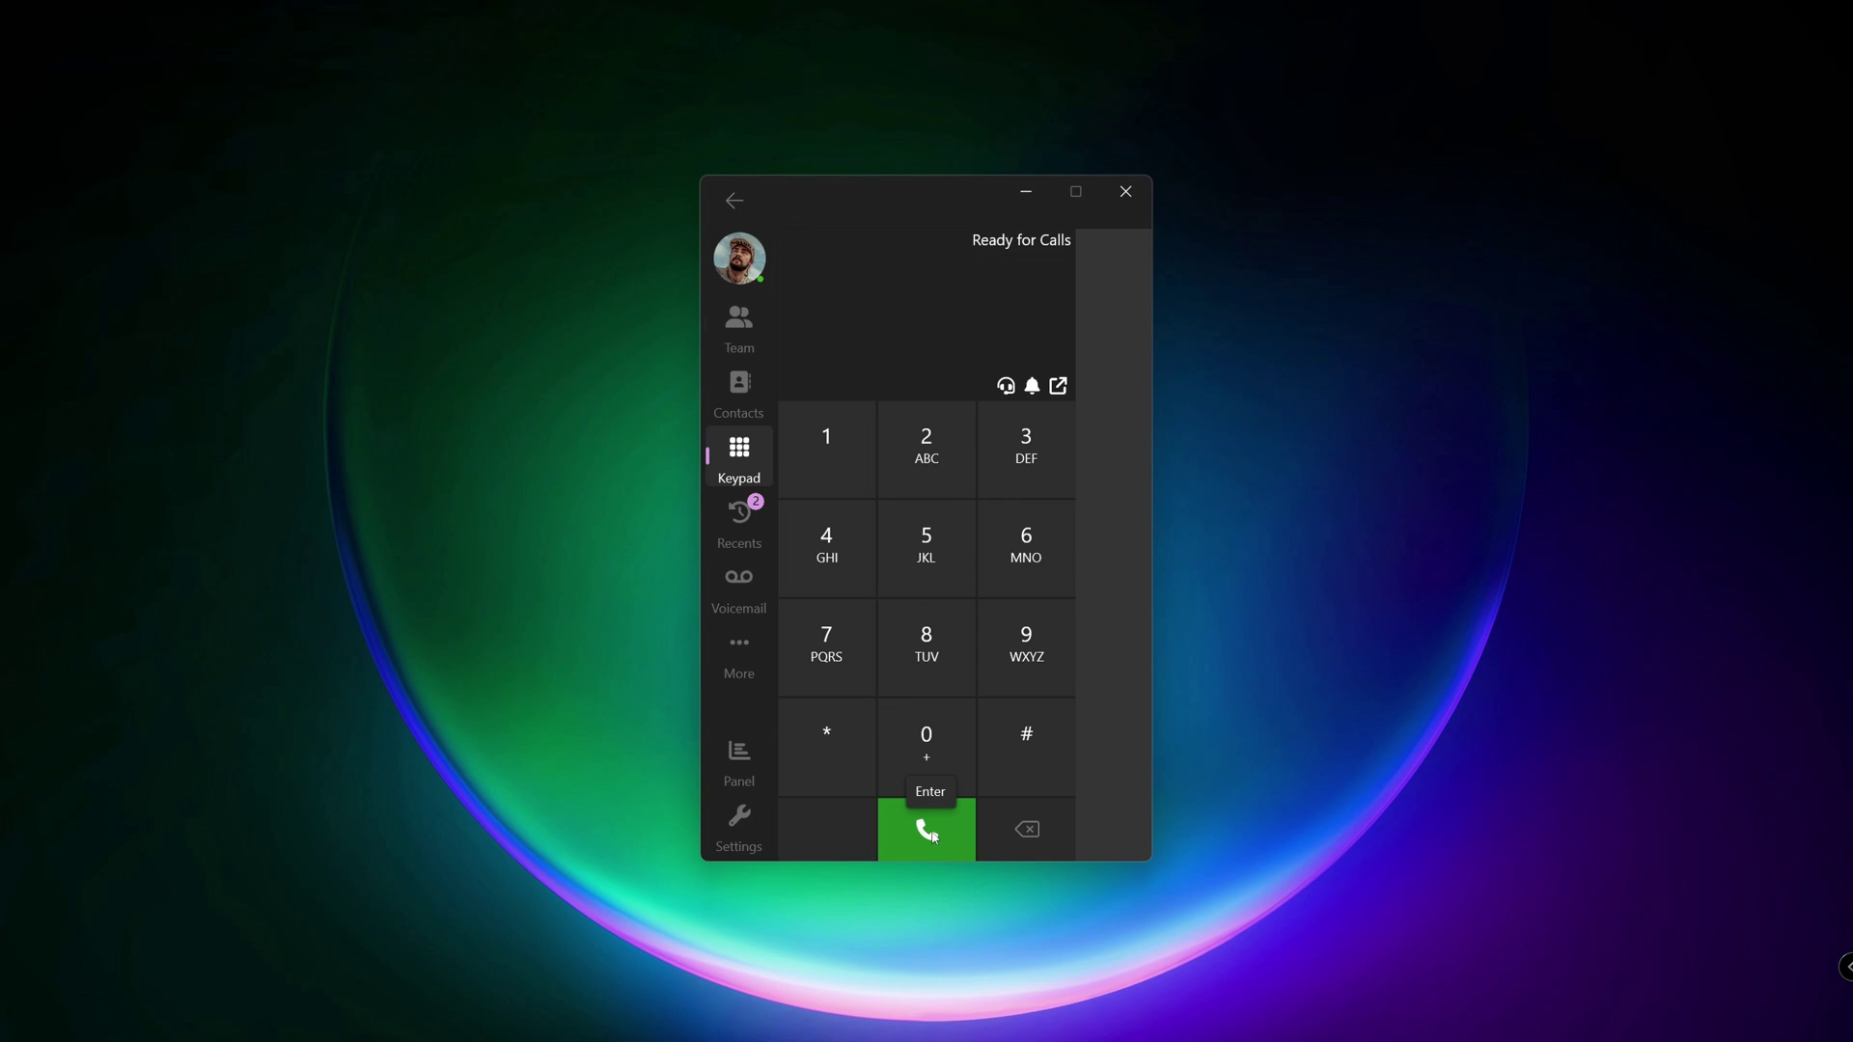
Make an attended transfer of the connected call to the last colleague matching "g", joining the two parties.
{"action": "left_click", "coordinate": [927, 830]}
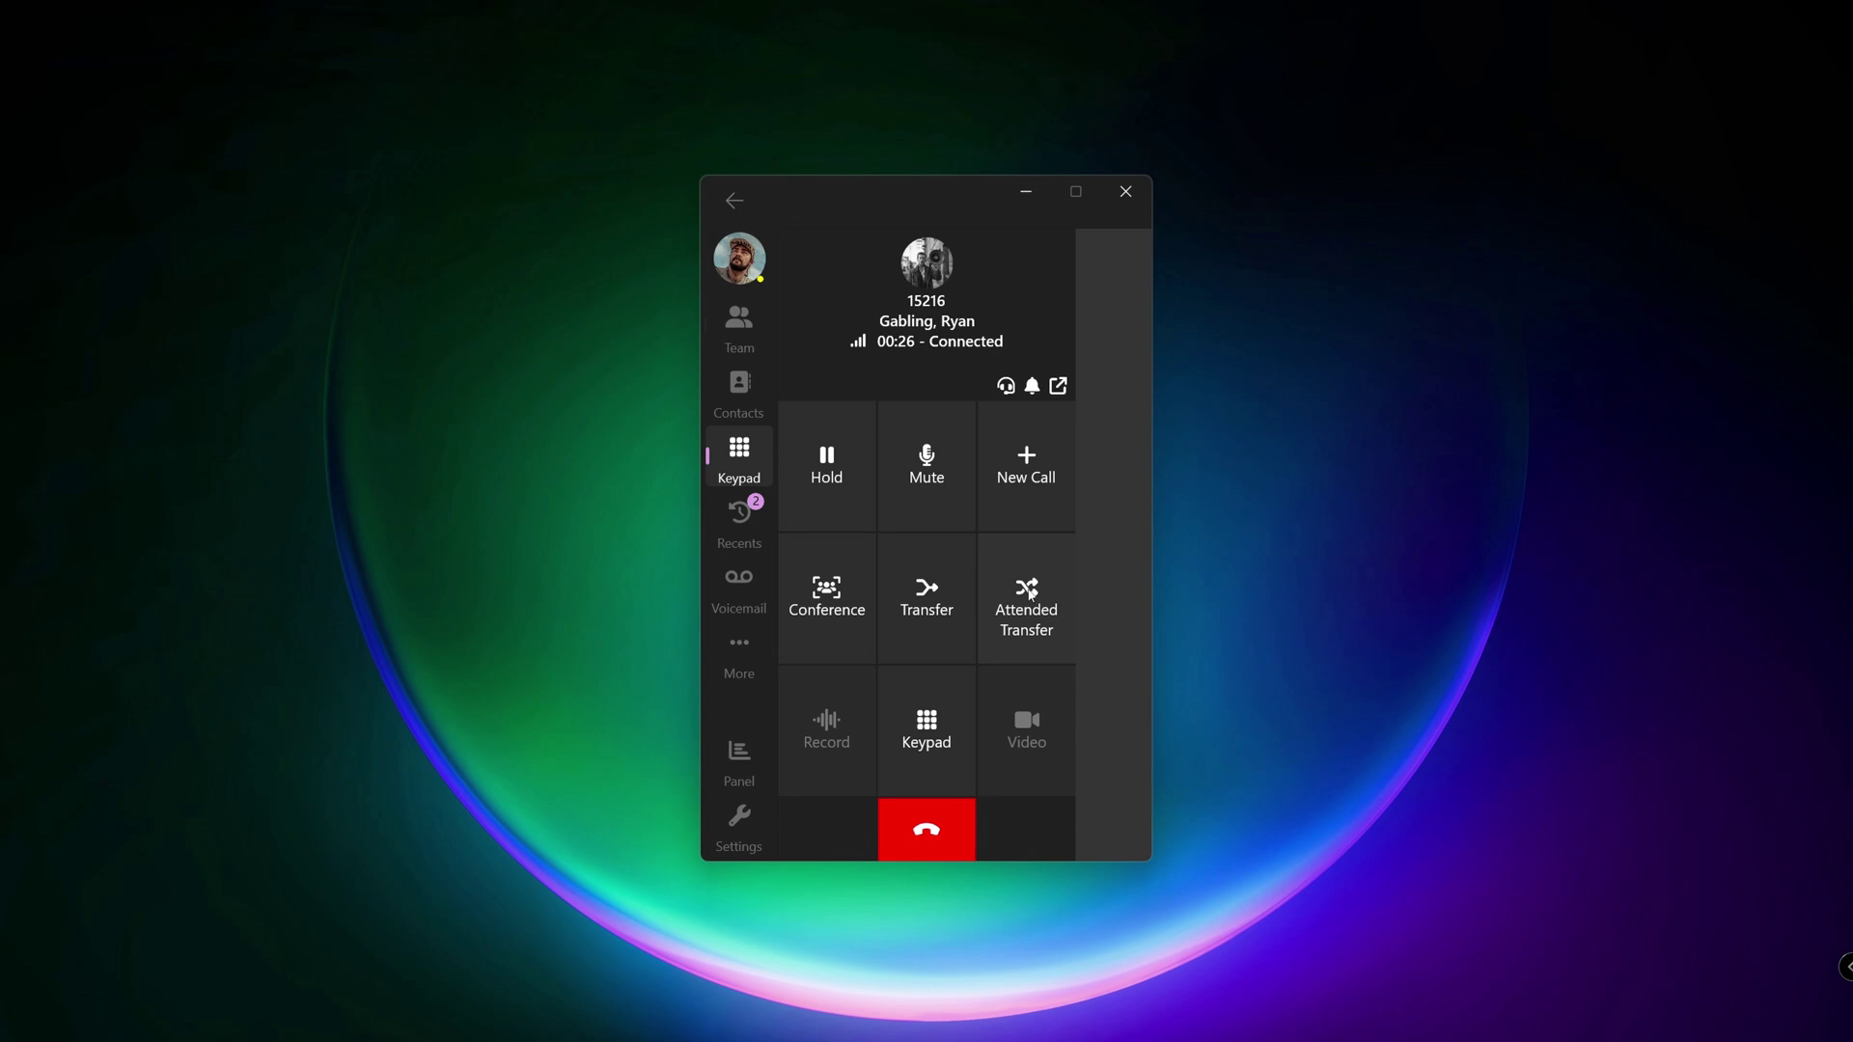
{"action": "left_click", "coordinate": [1030, 592]}
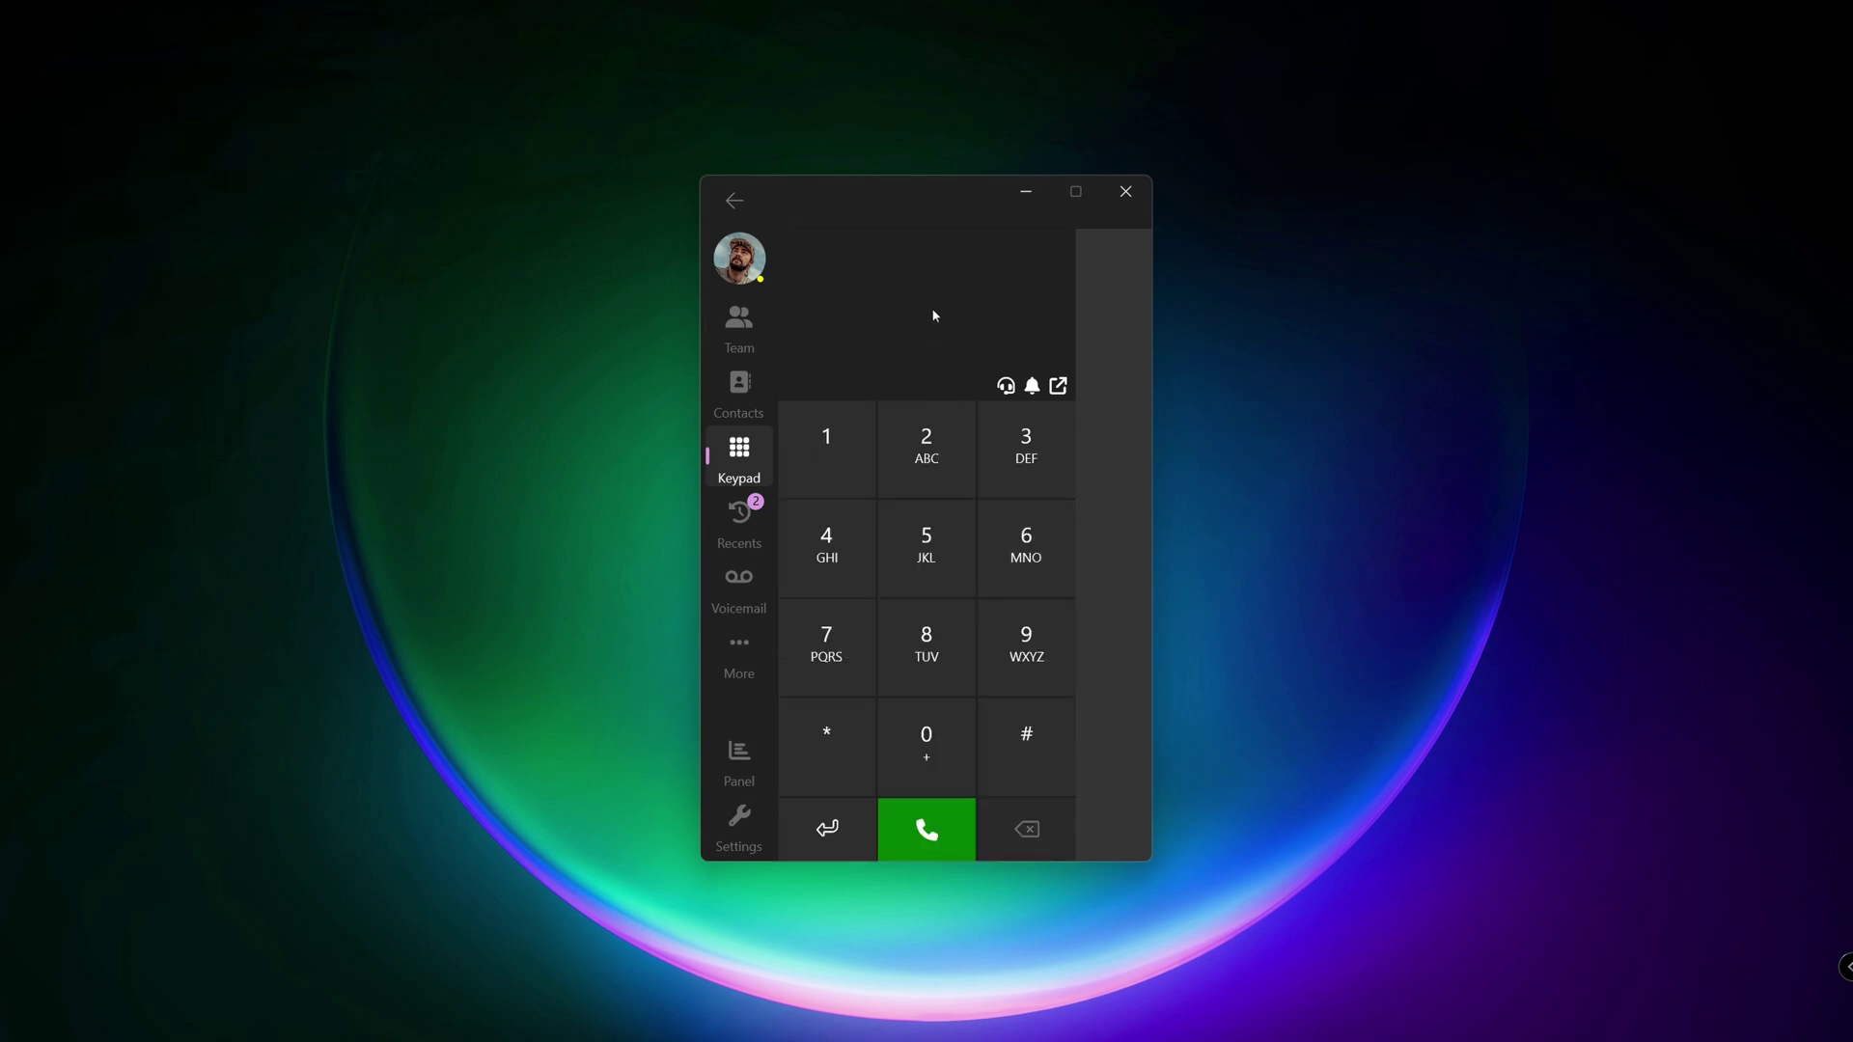
{"action": "left_click", "coordinate": [933, 283]}
{"action": "type", "text": "g"}
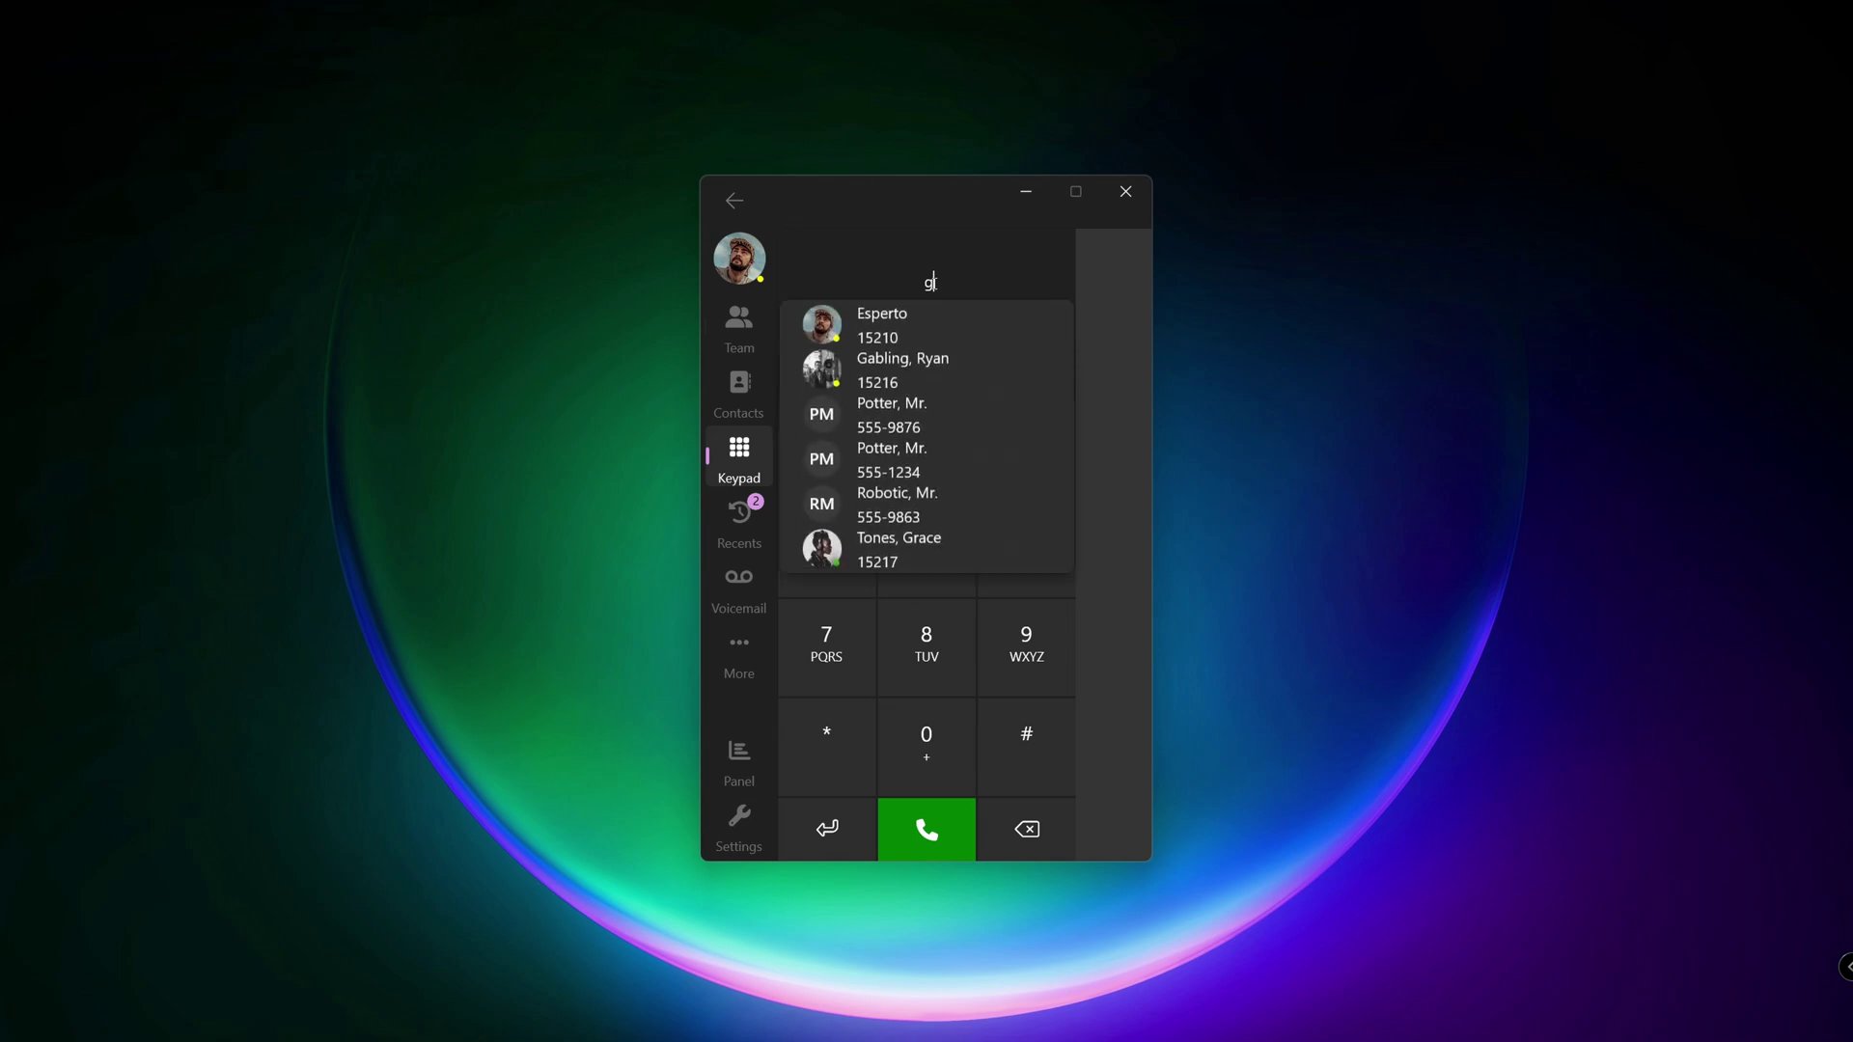
{"action": "left_click", "coordinate": [898, 550]}
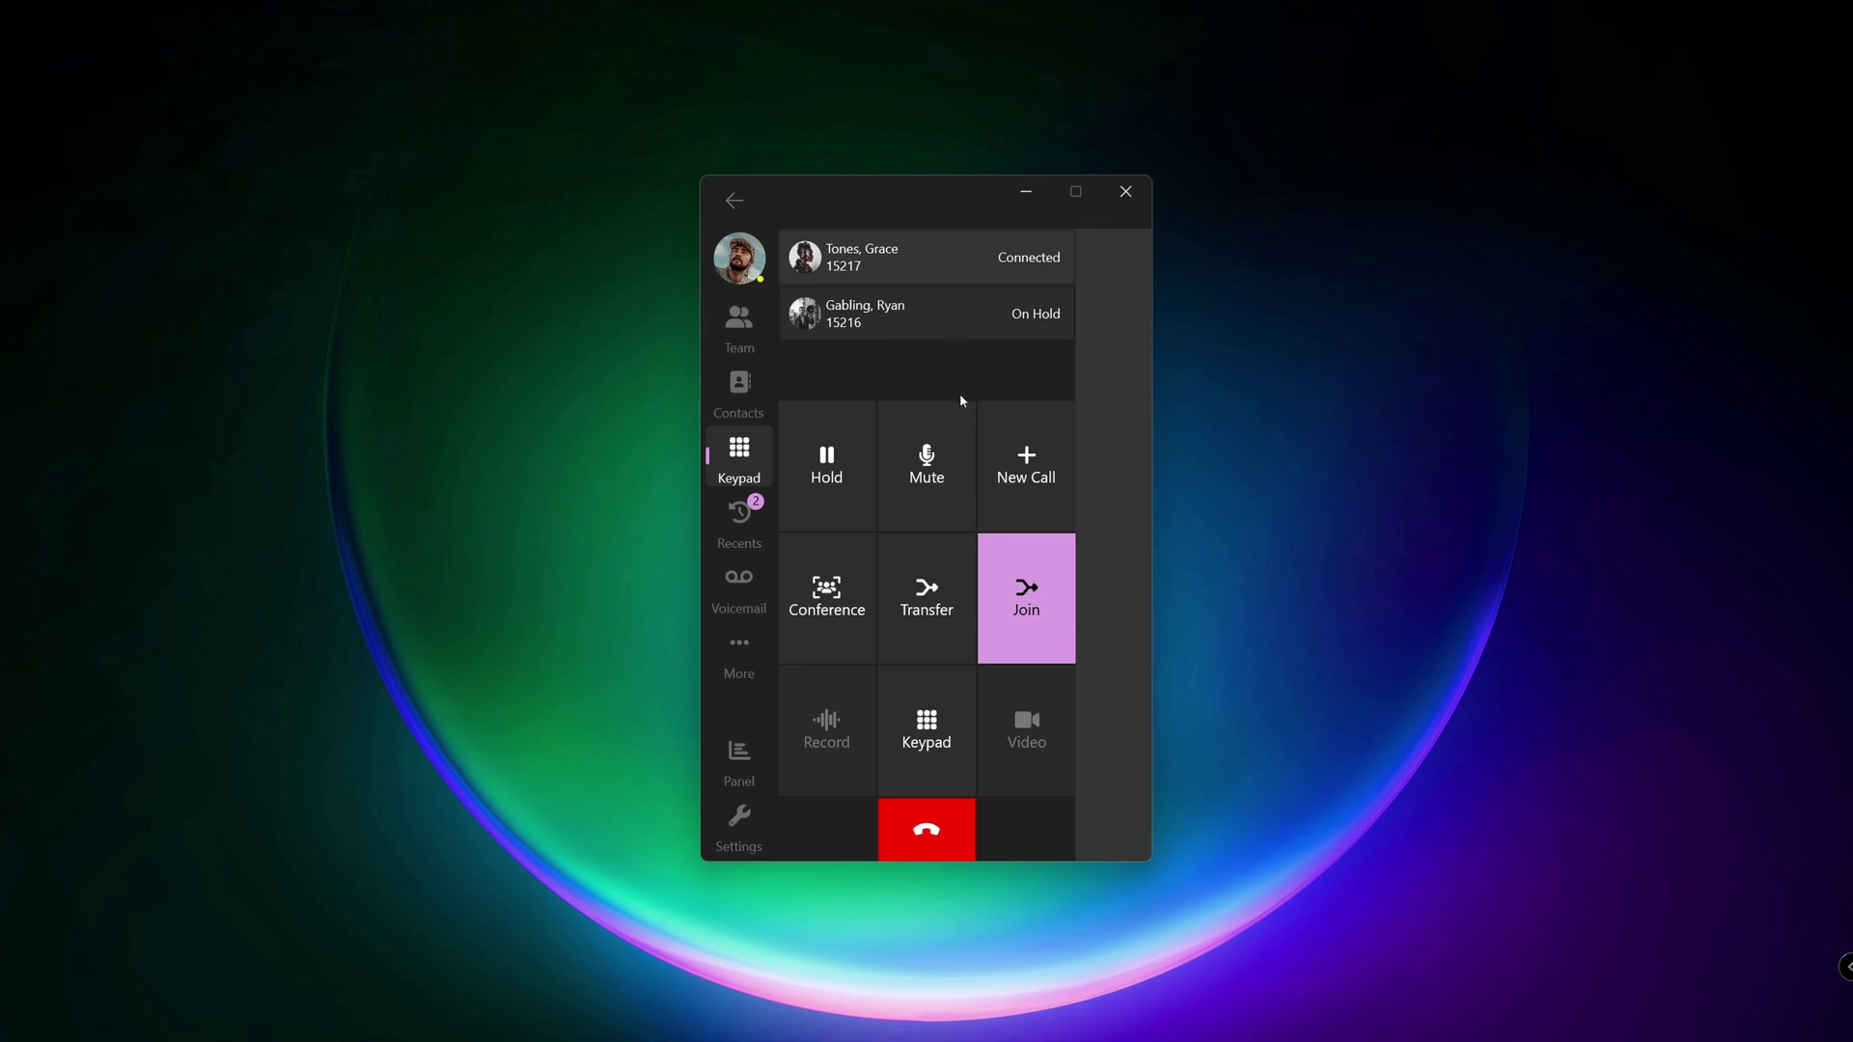
{"action": "left_click", "coordinate": [1039, 599]}
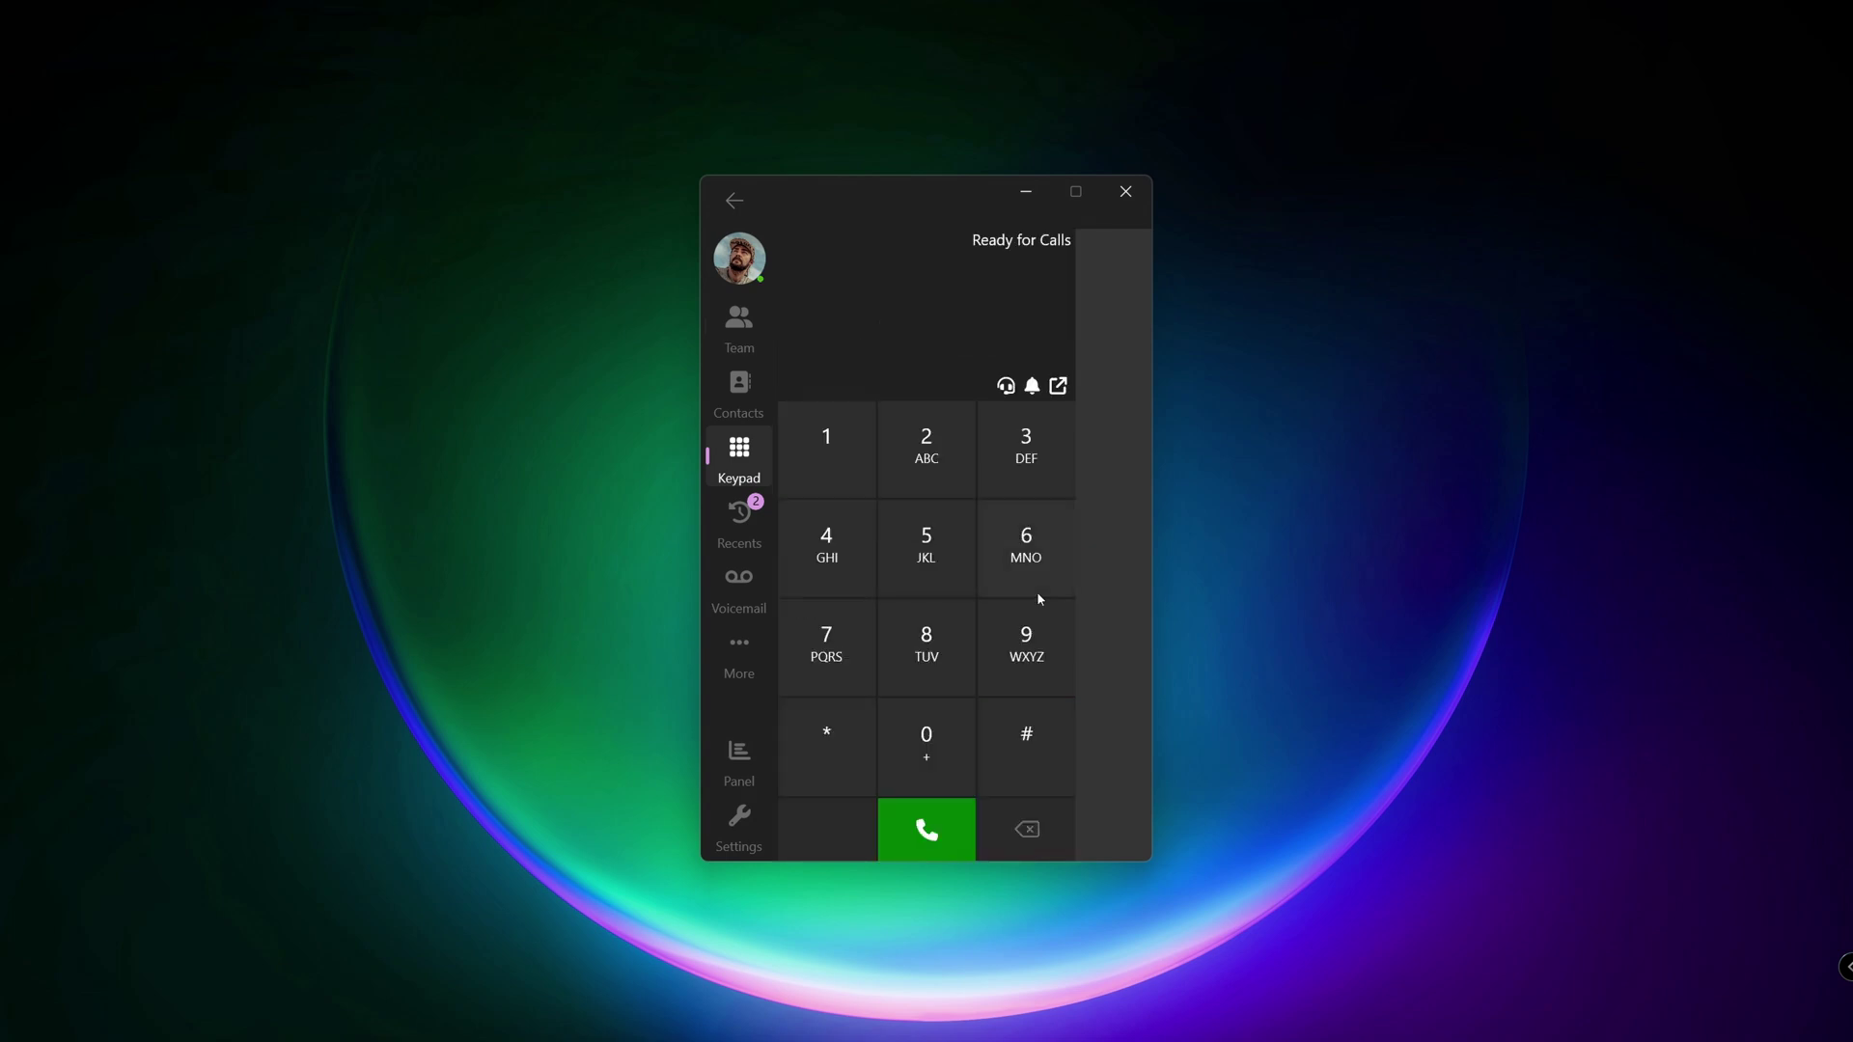
Start a consultation call with the colleague matching "gr", and return to the held caller, taking that call off hold.
{"action": "type", "text": "gr"}
{"action": "left_click", "coordinate": [941, 334]}
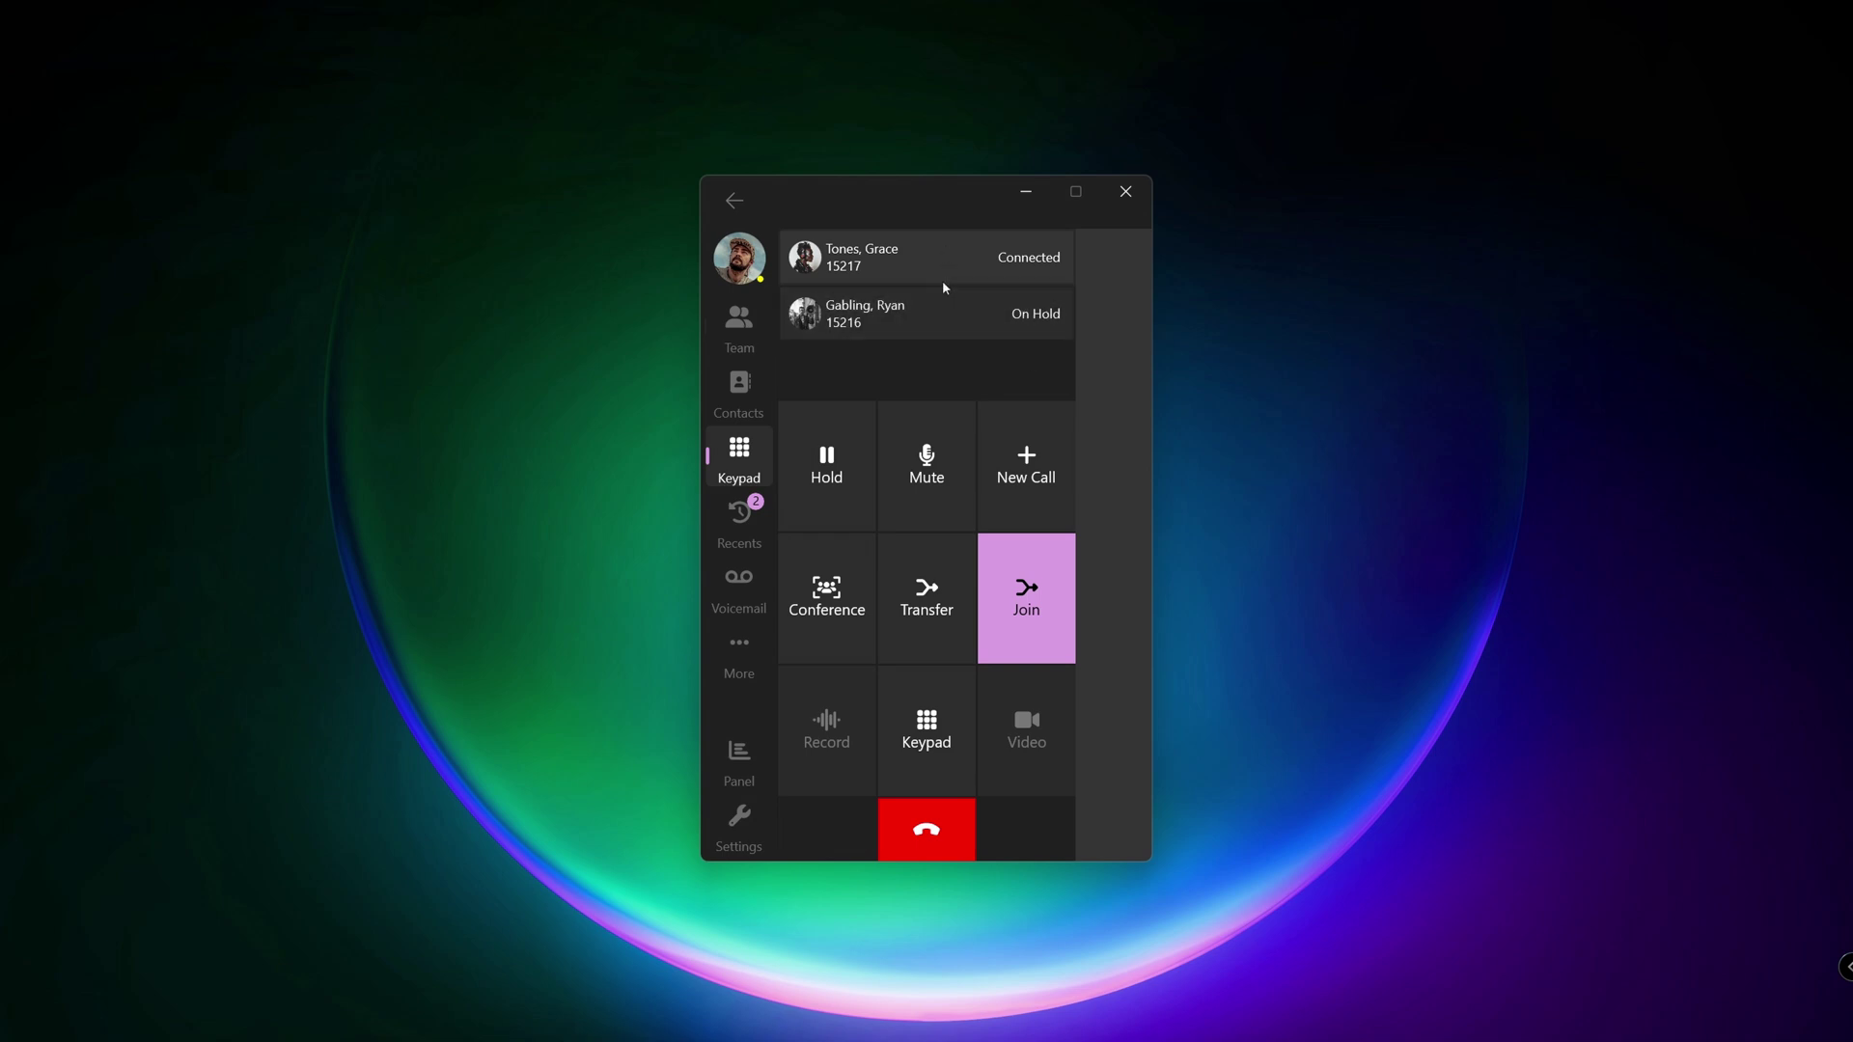
{"action": "left_click", "coordinate": [1023, 309]}
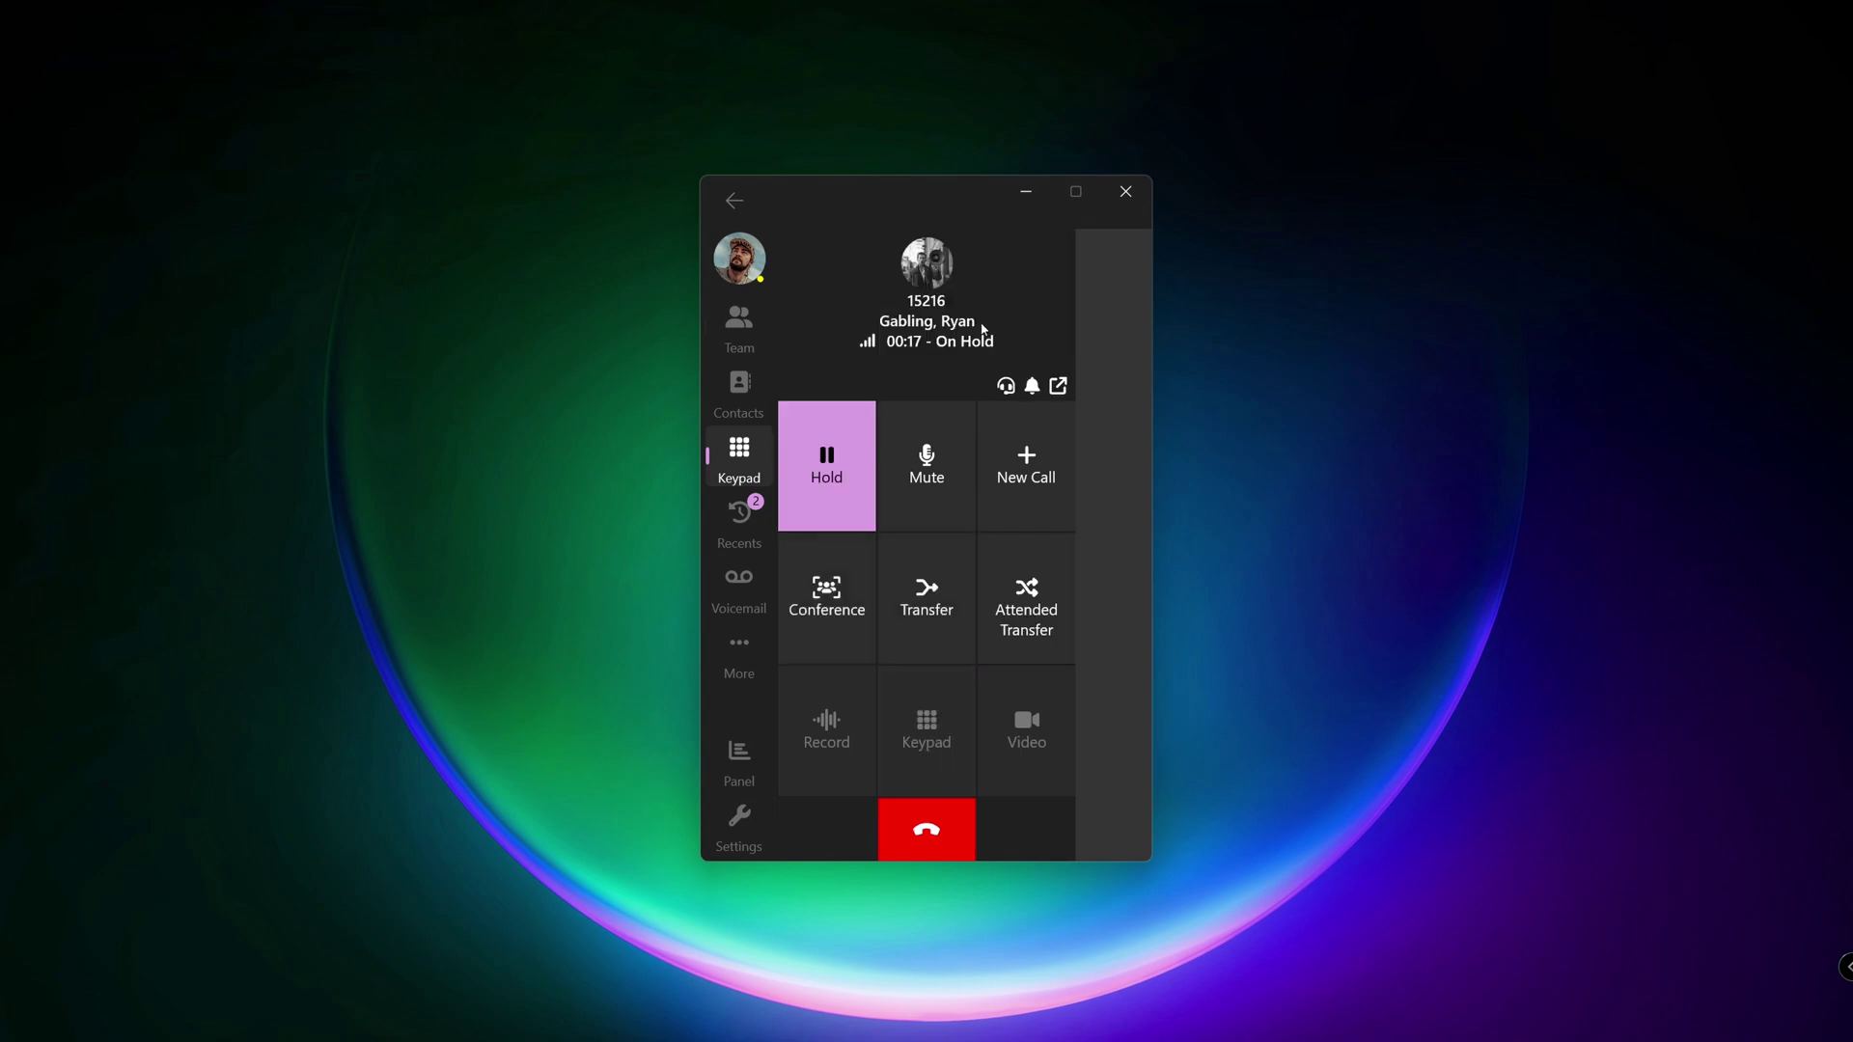
{"action": "left_click", "coordinate": [832, 495]}
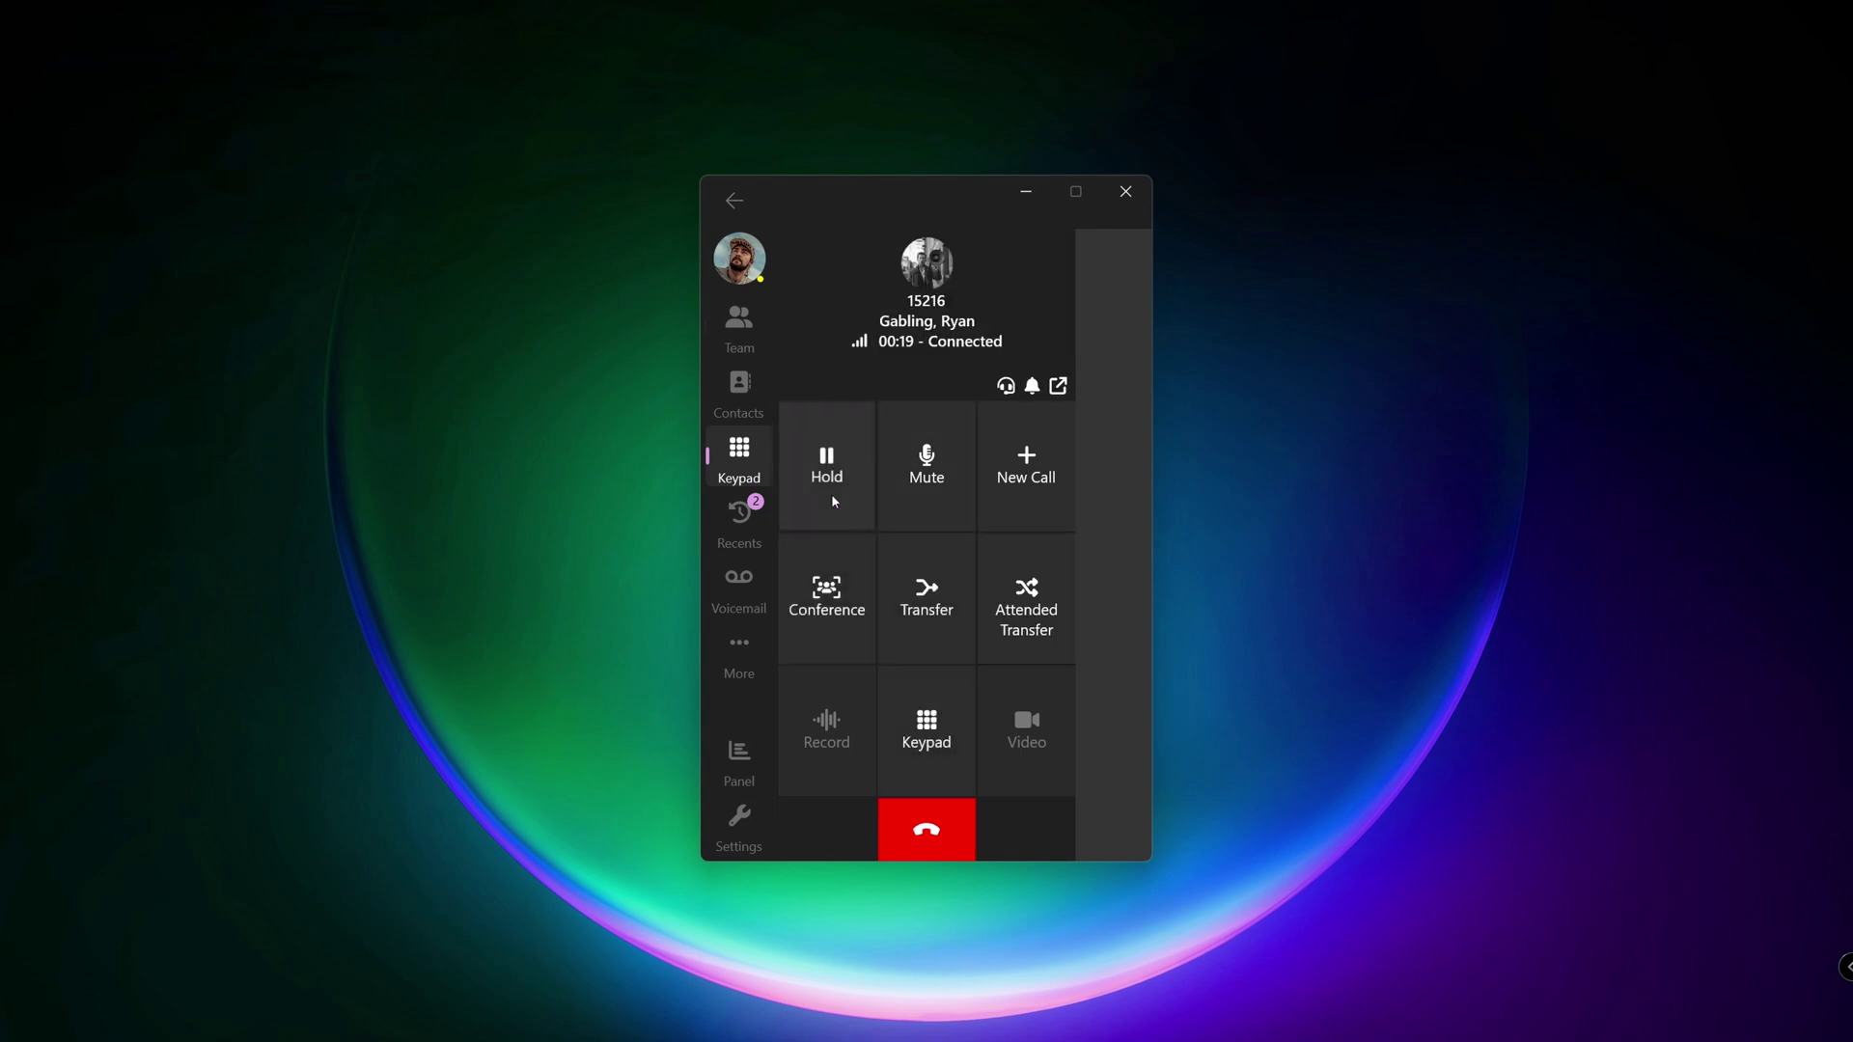